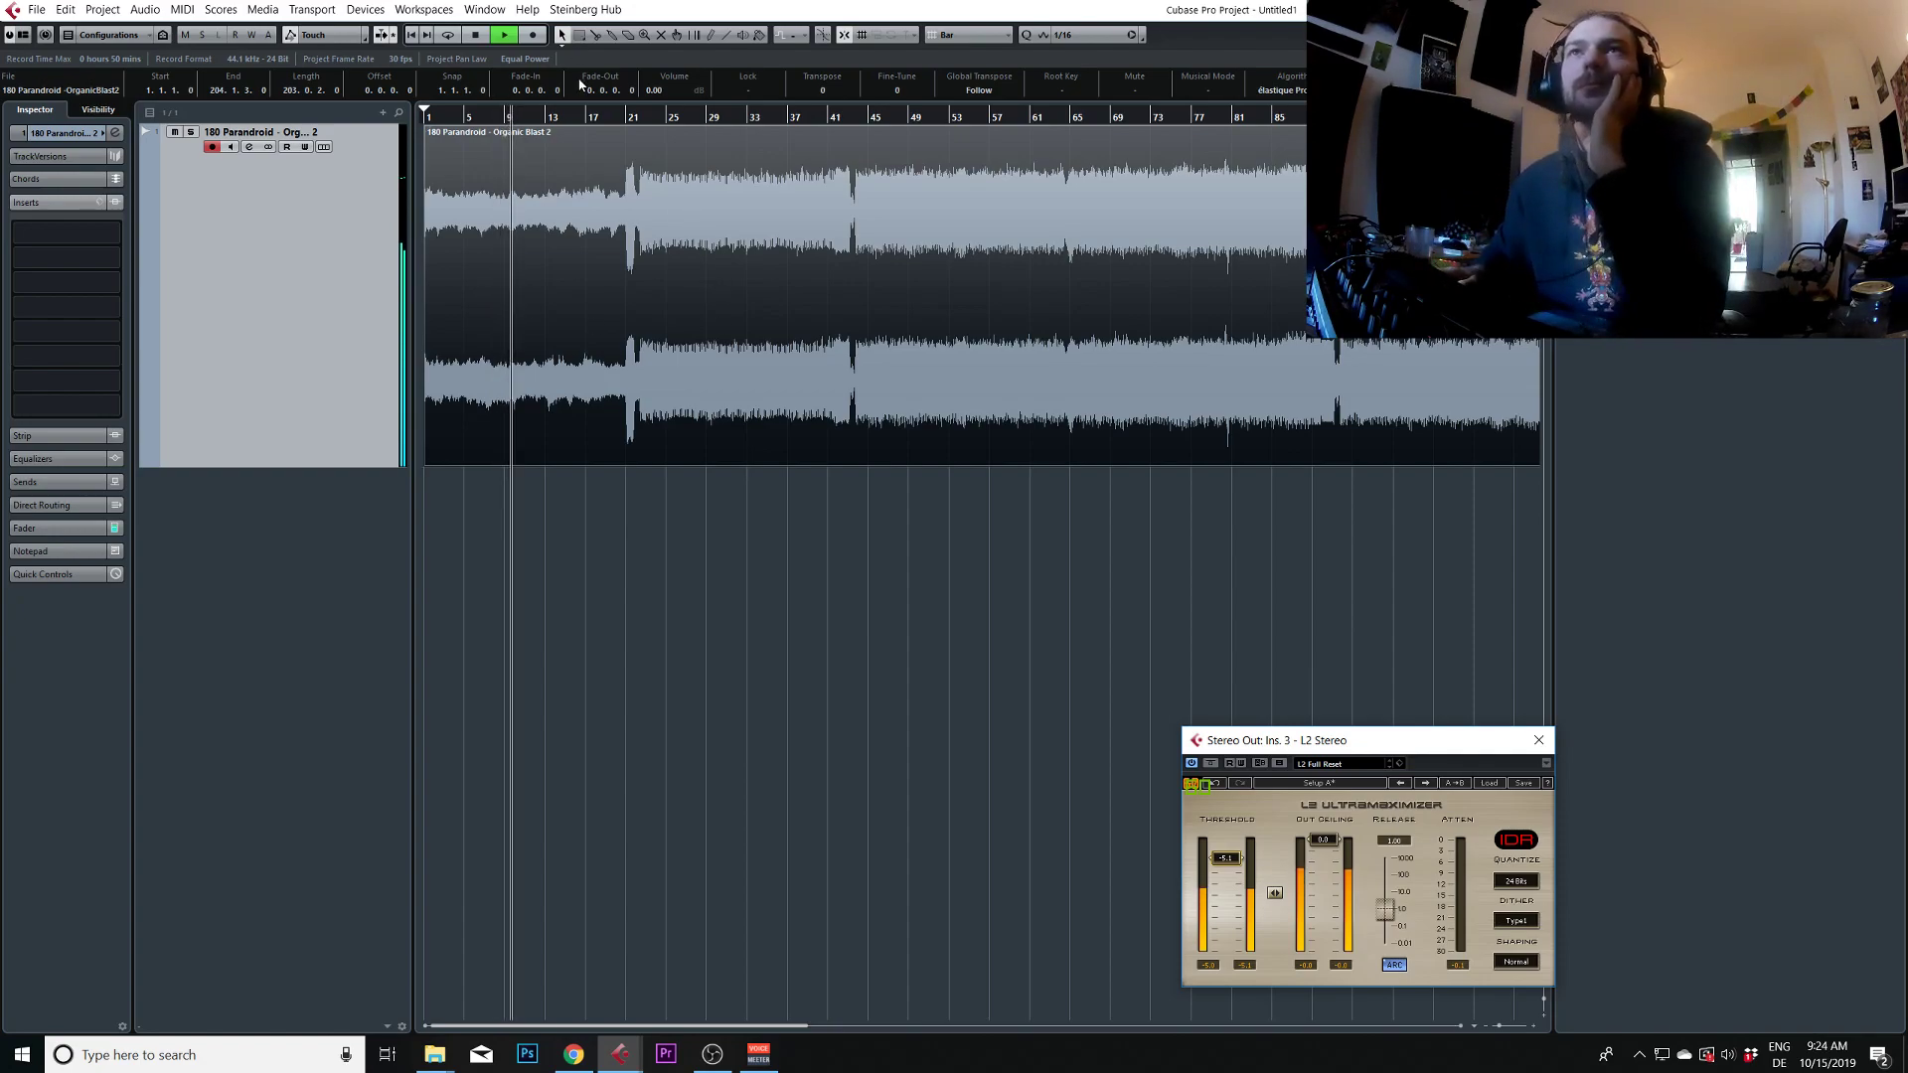
Audition the Paranoid track from around bar 43 with the current Stereo Out processing and stop playback
scroll(600, 164, right, 1)
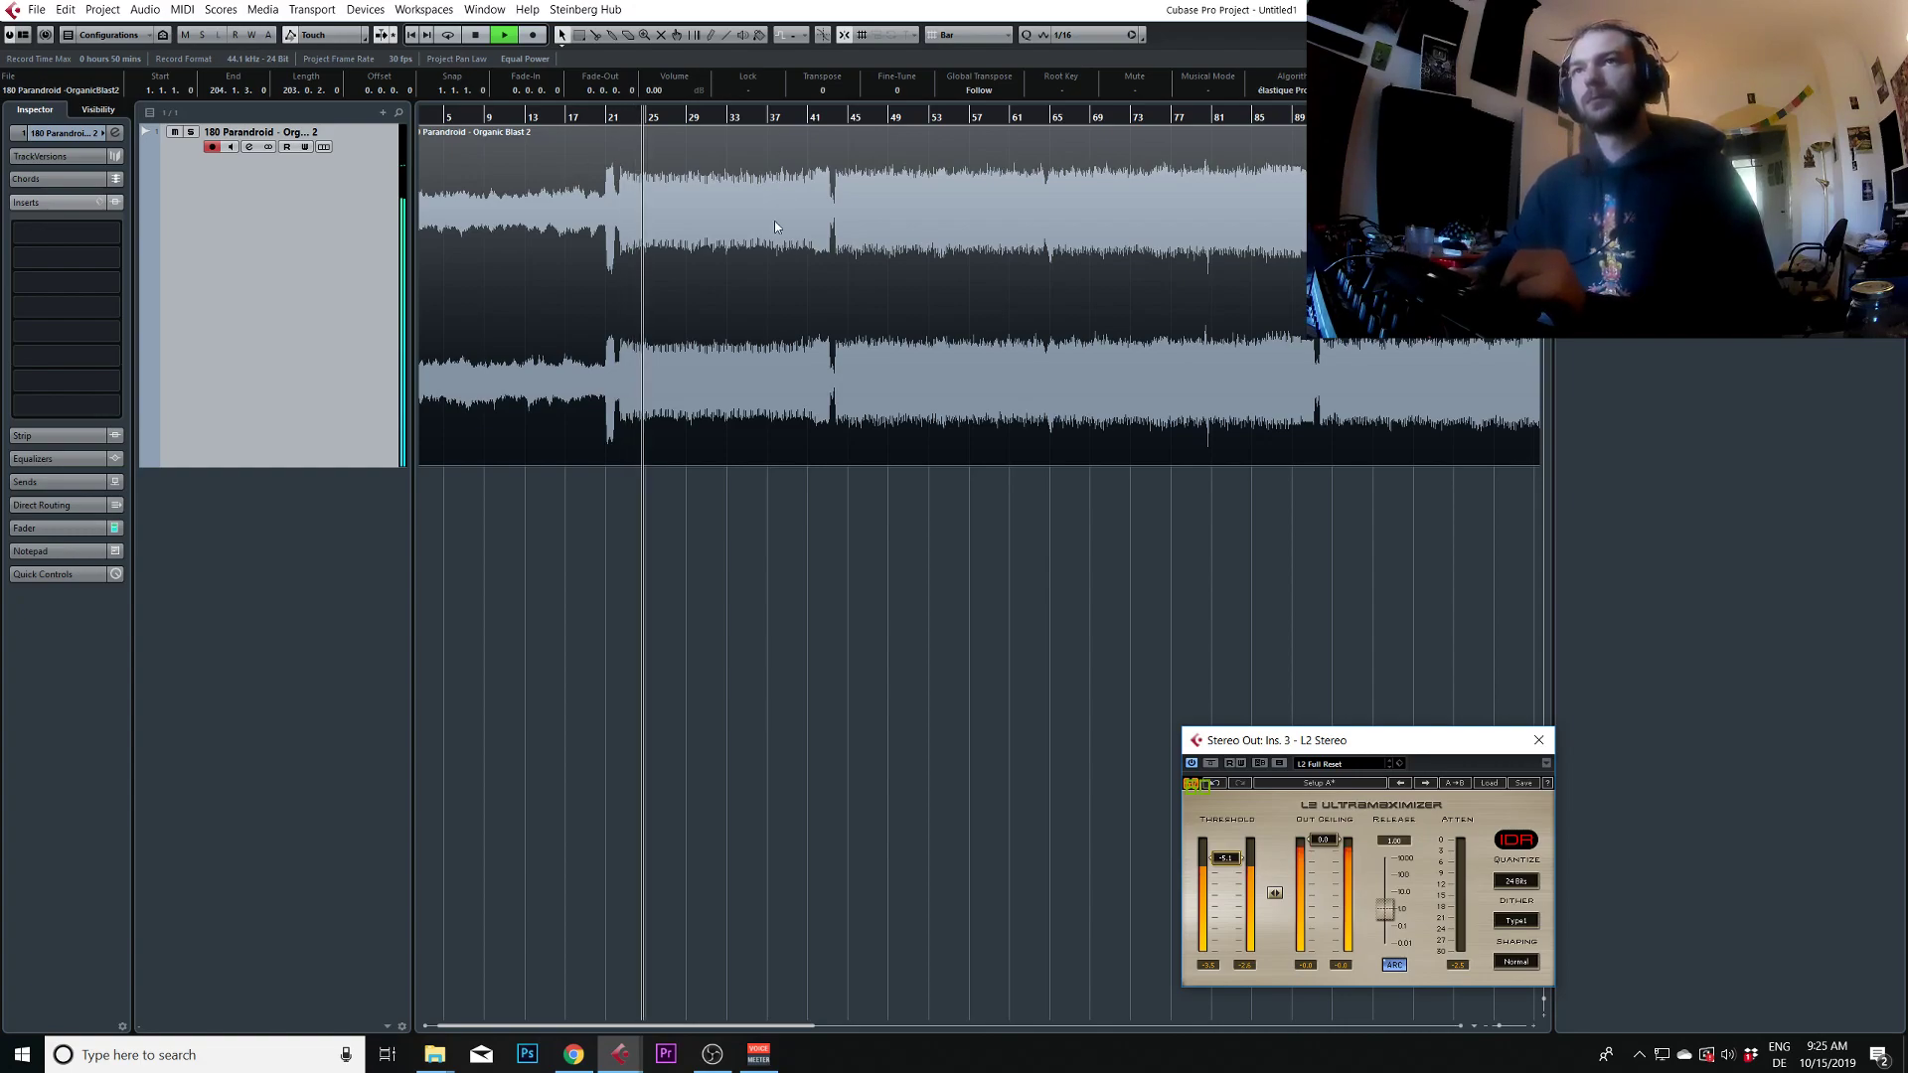
scroll(674, 302, right, 2)
scroll(674, 302, right, 1)
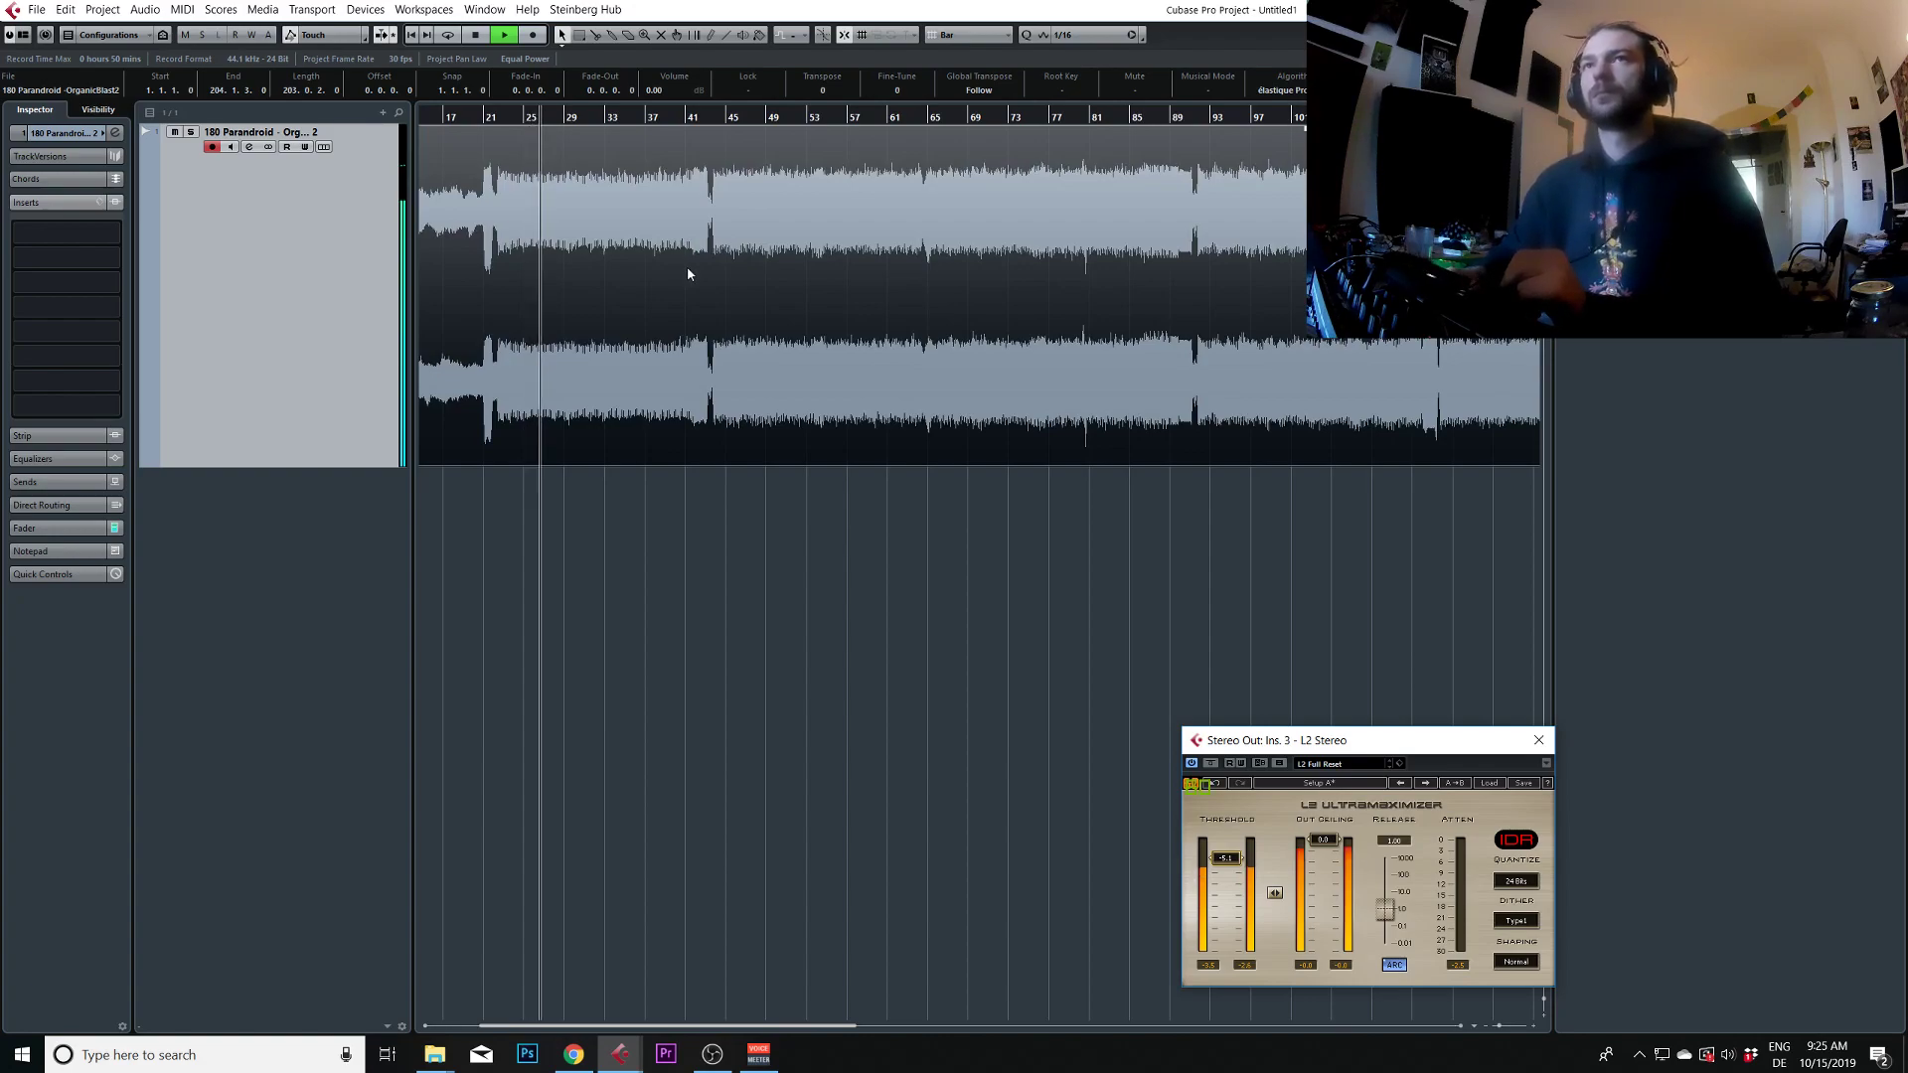
click(716, 122)
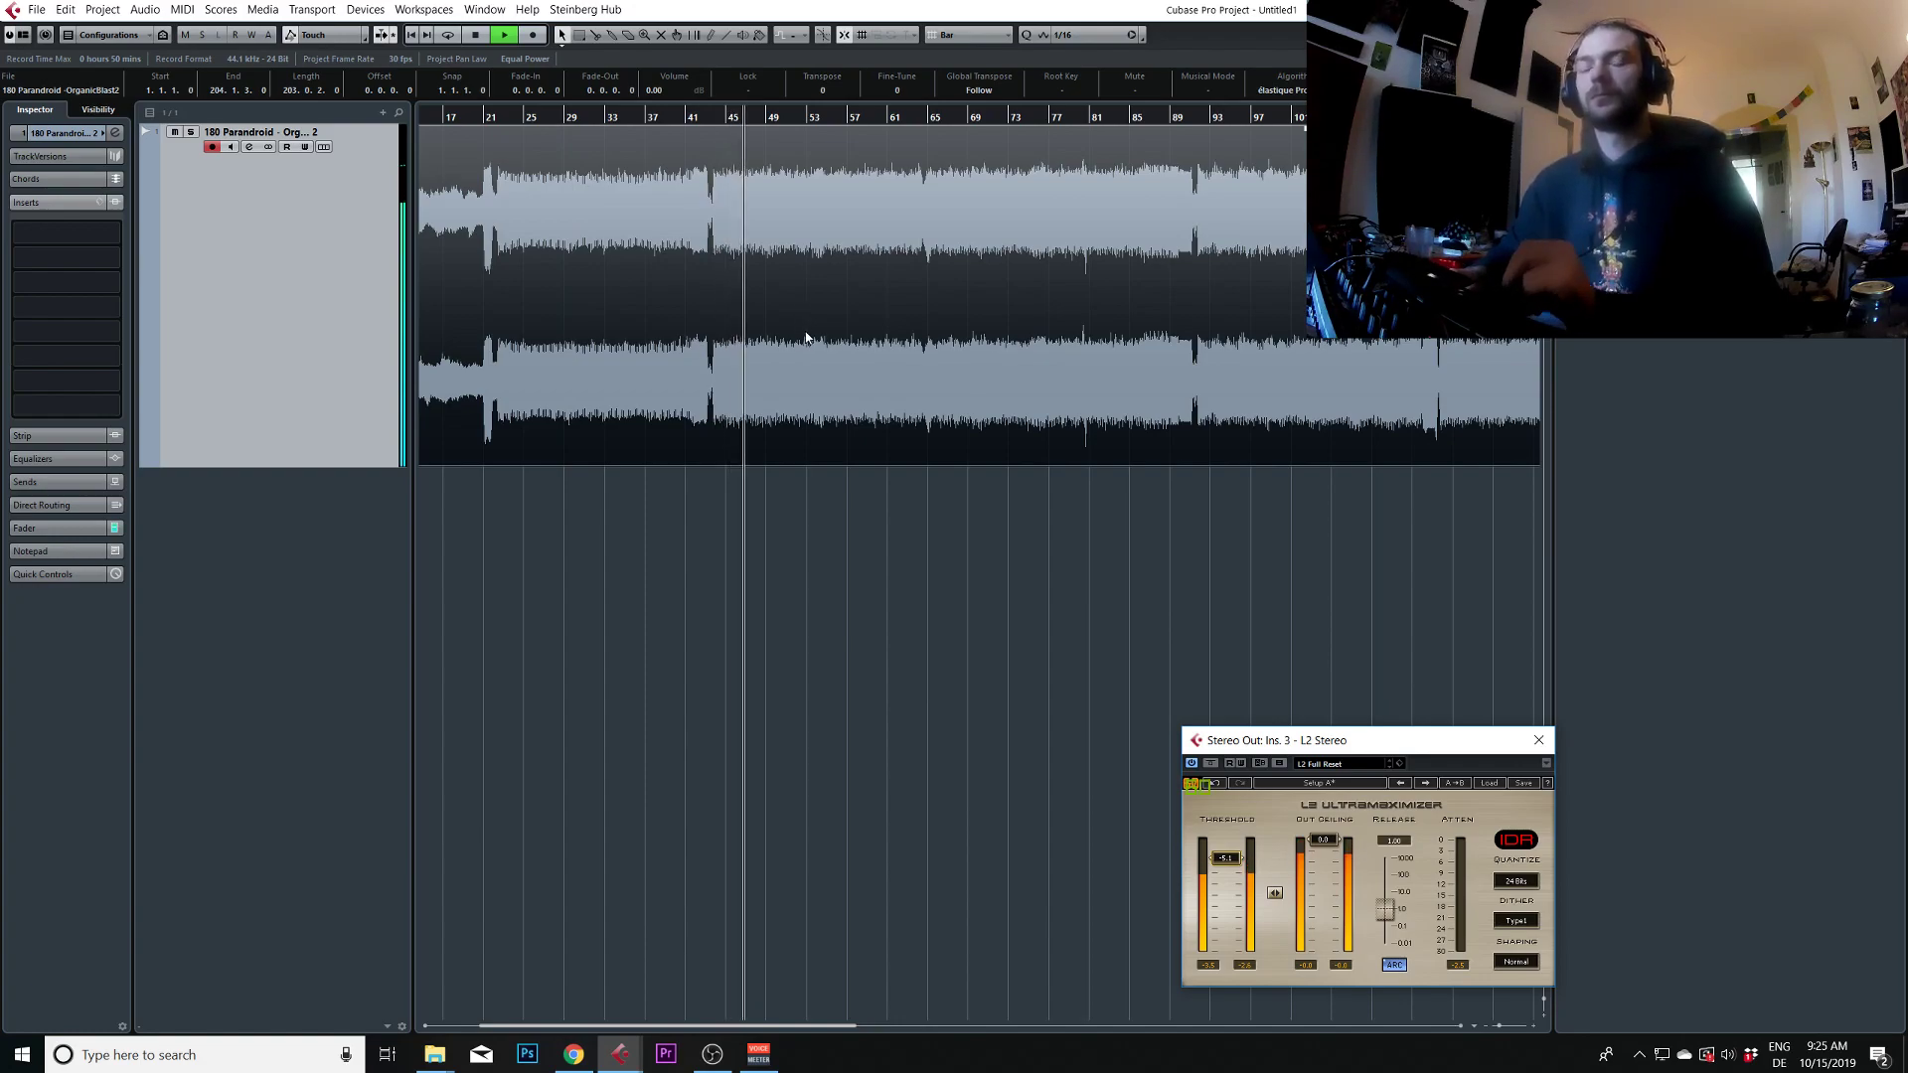
key(space)
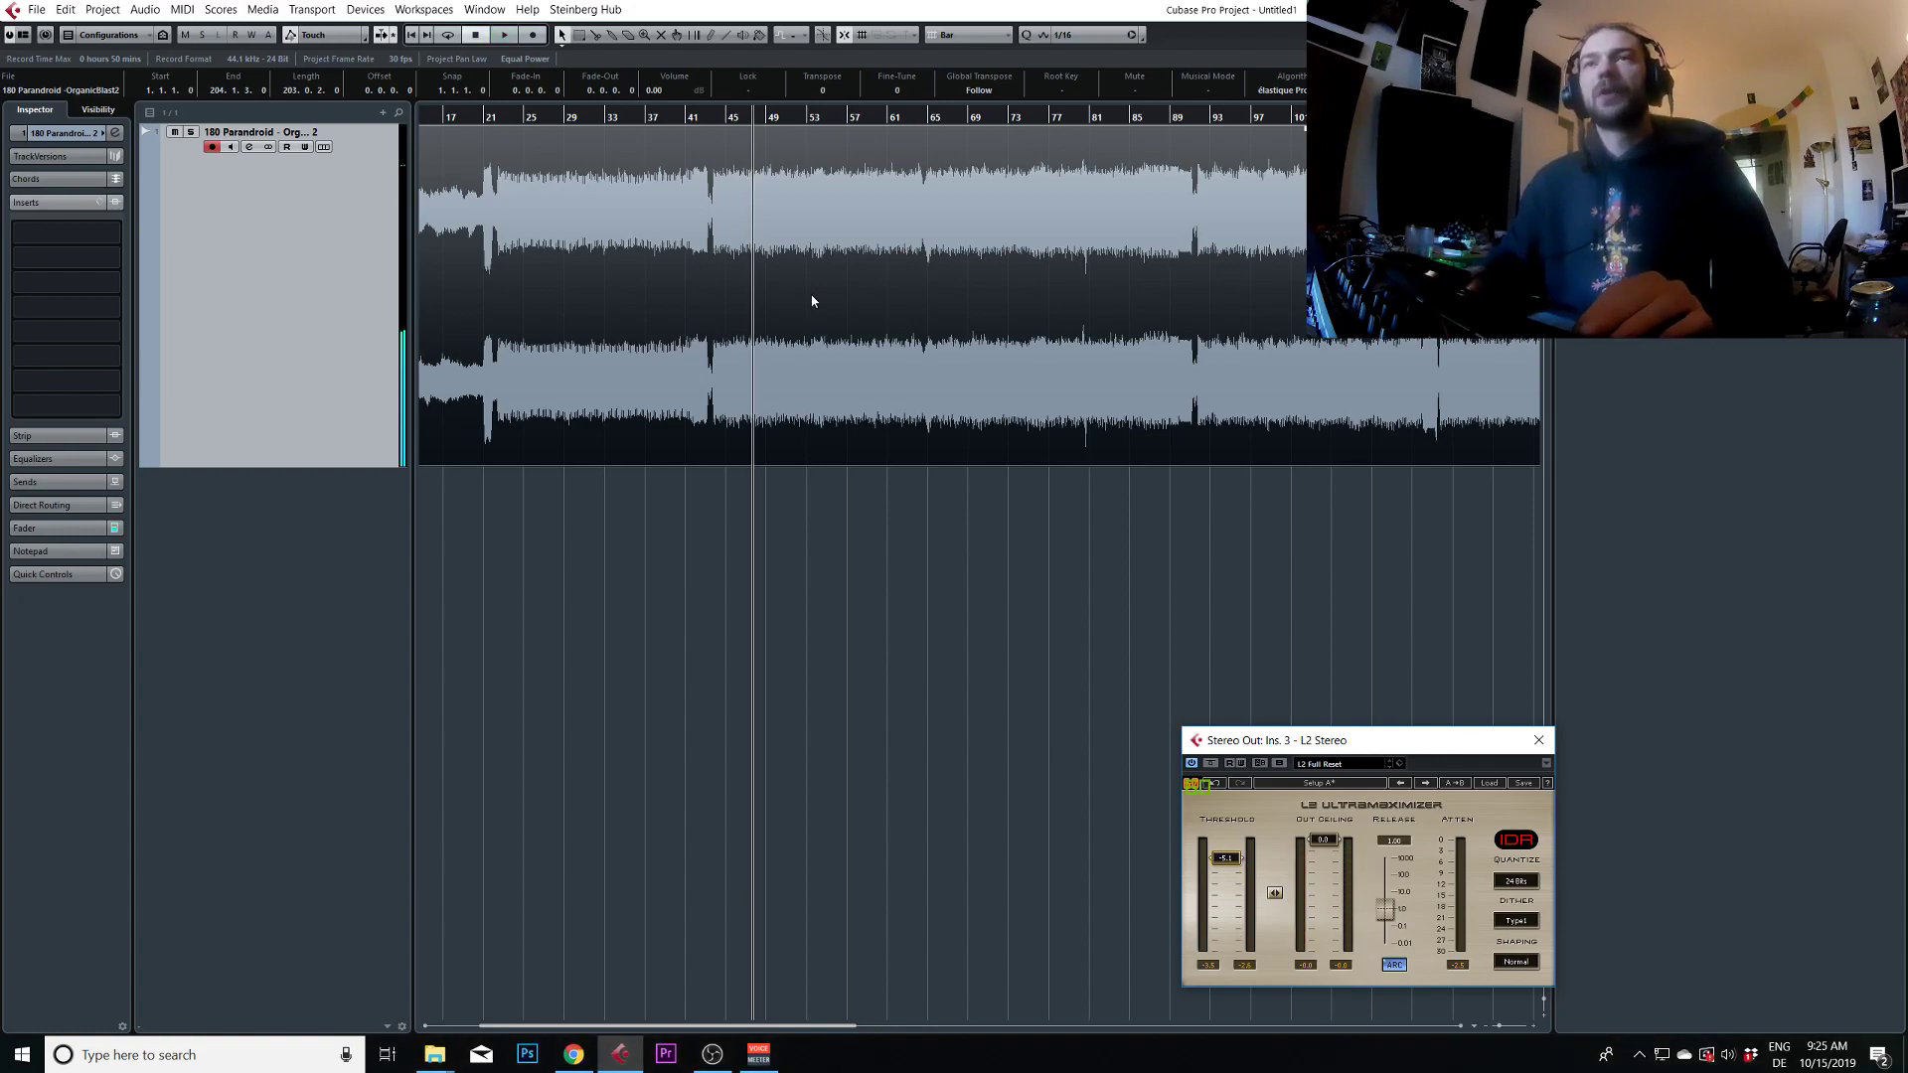
Insert iZotope Ozone 5 on the Stereo Out channel and place it between LinMB Stereo and L2 Stereo
key(F3)
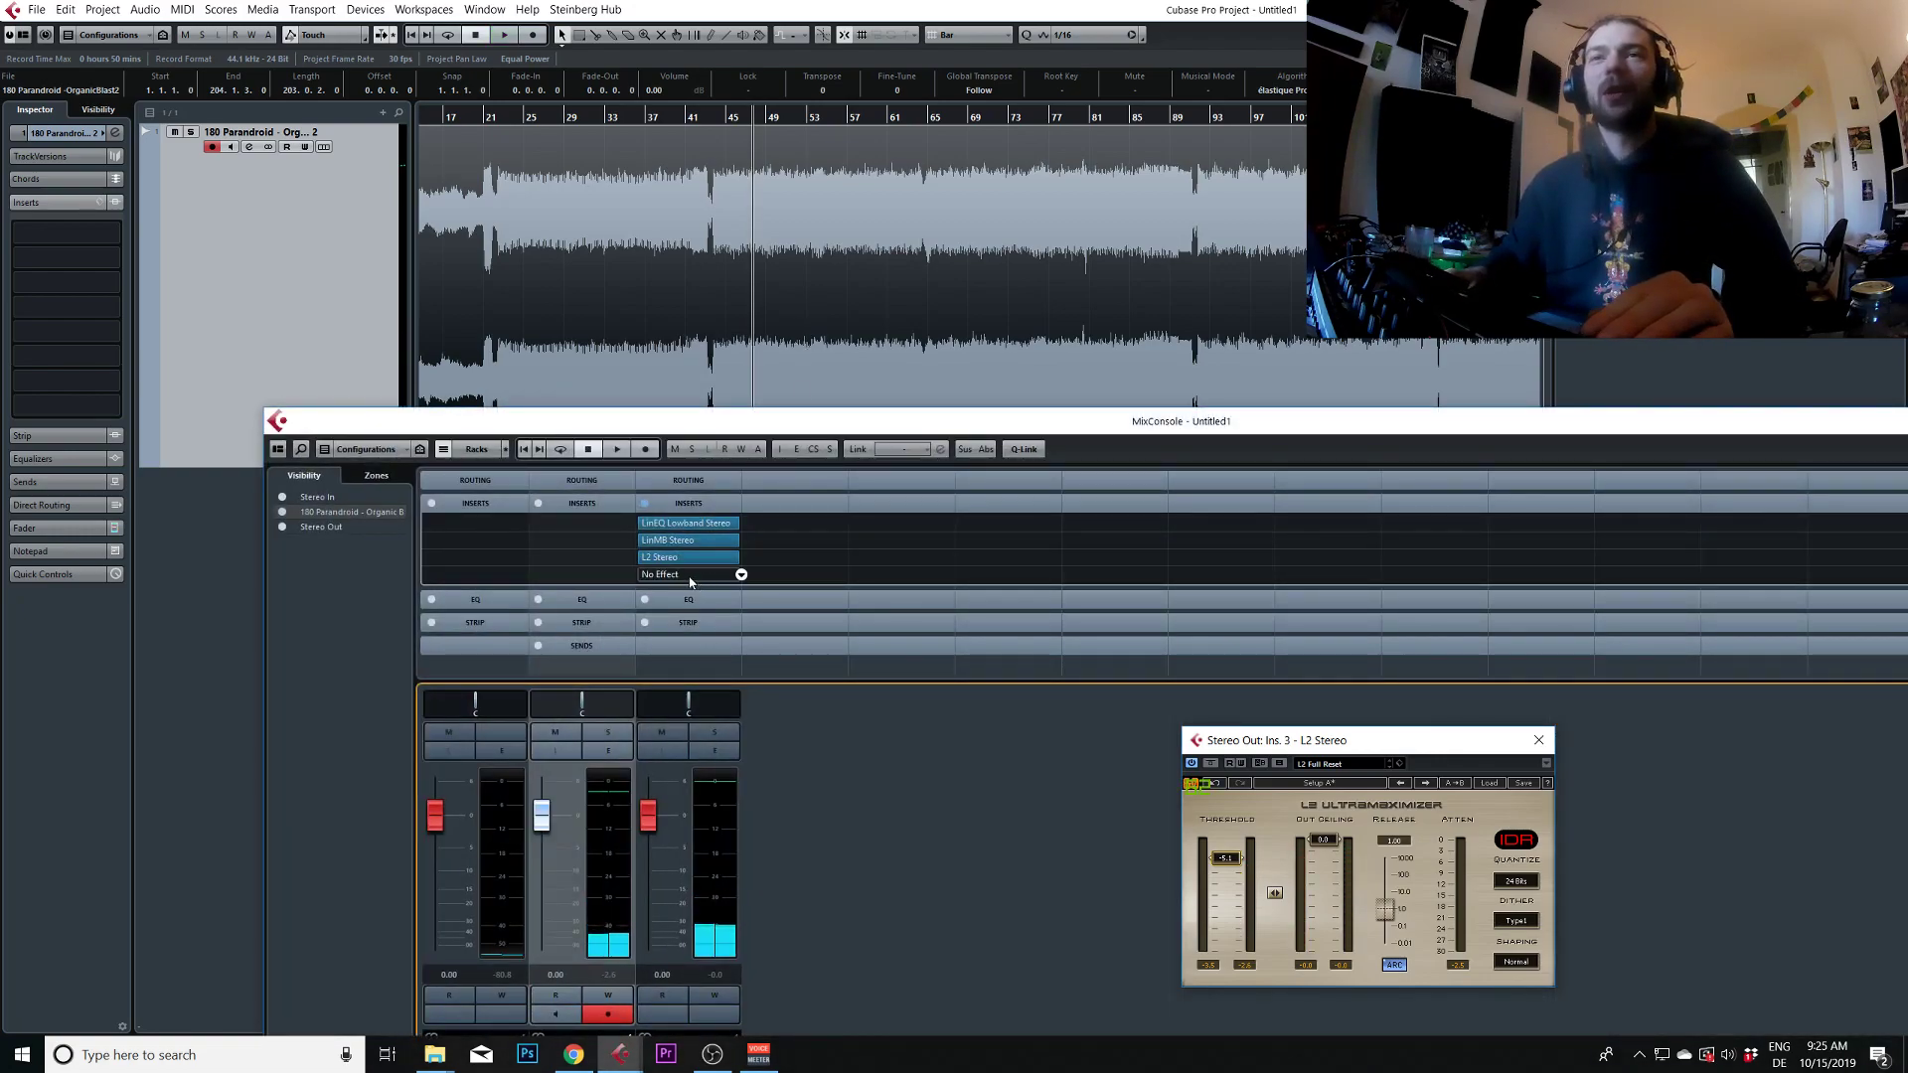
click(690, 576)
text(ozone)
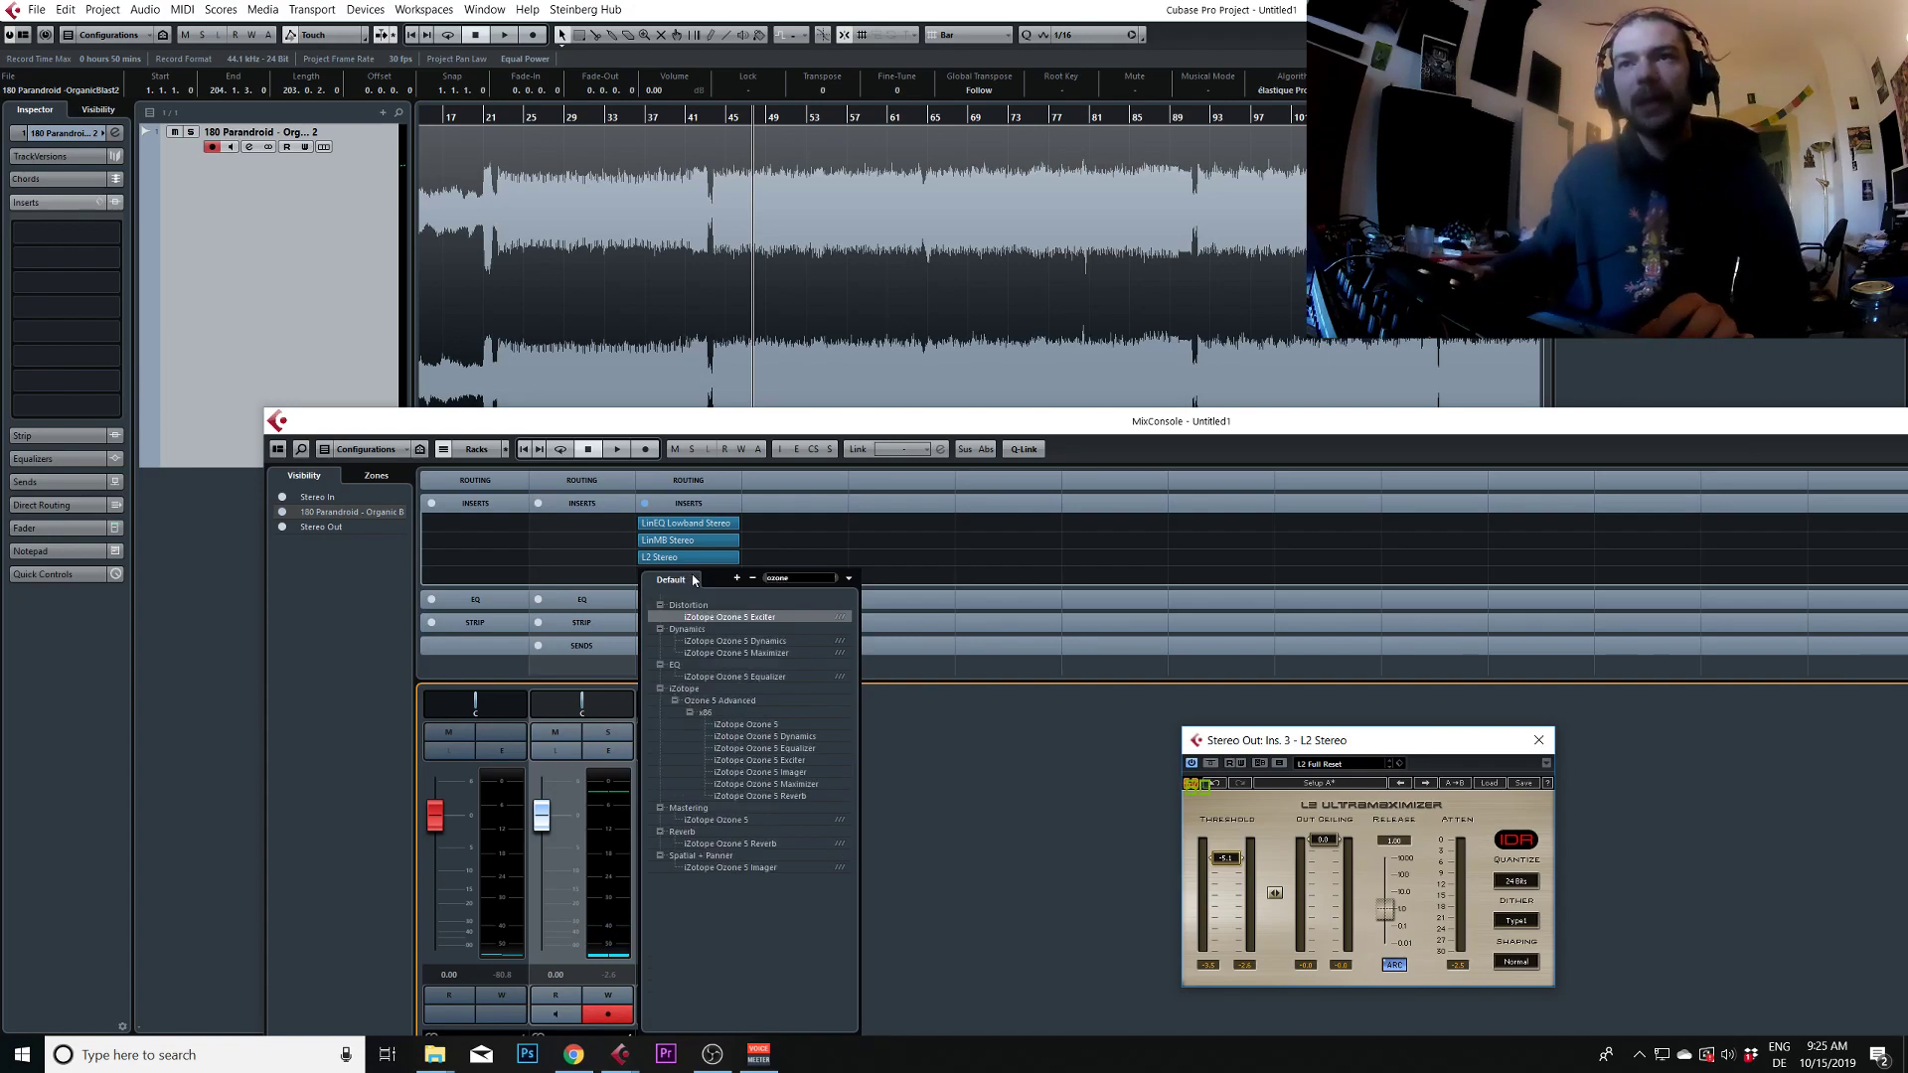
click(761, 725)
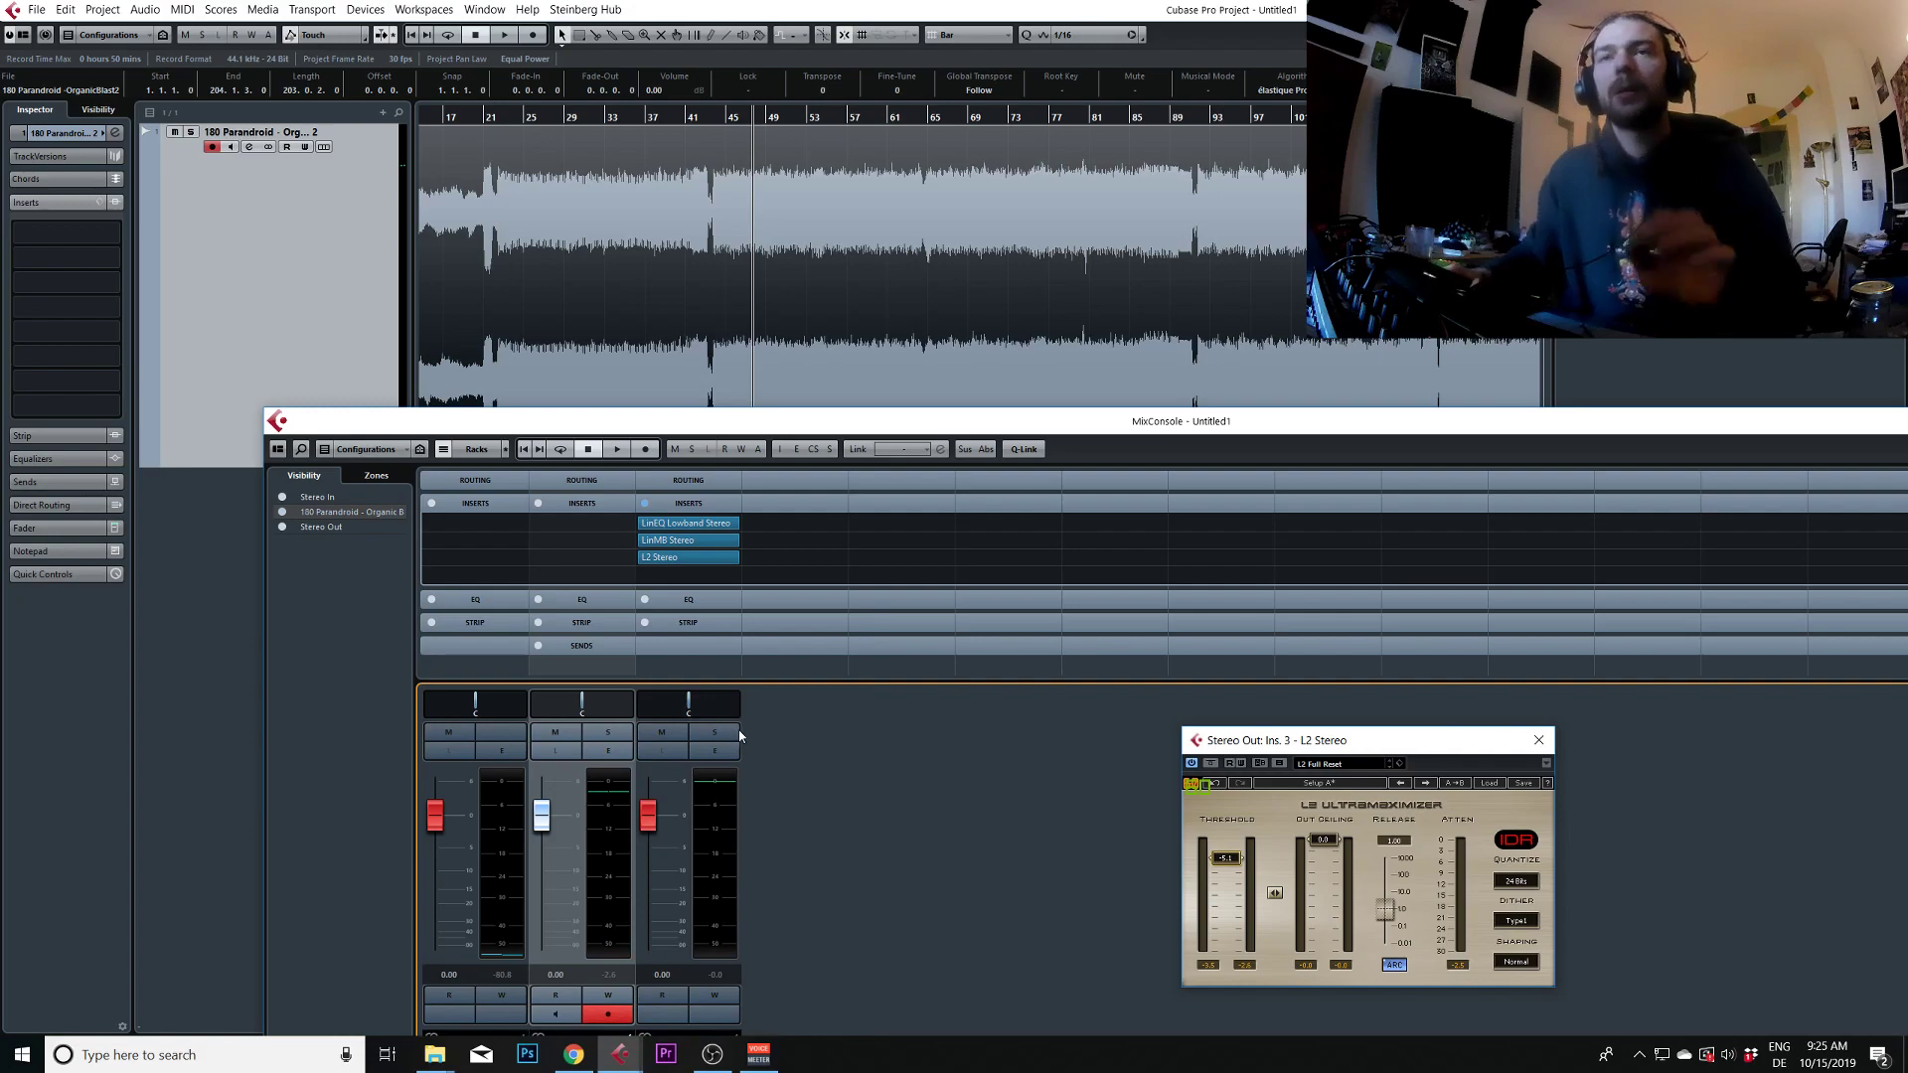
mouse_move(671, 578)
mouse_down()
mouse_move(670, 535)
mouse_move(673, 562)
mouse_up()
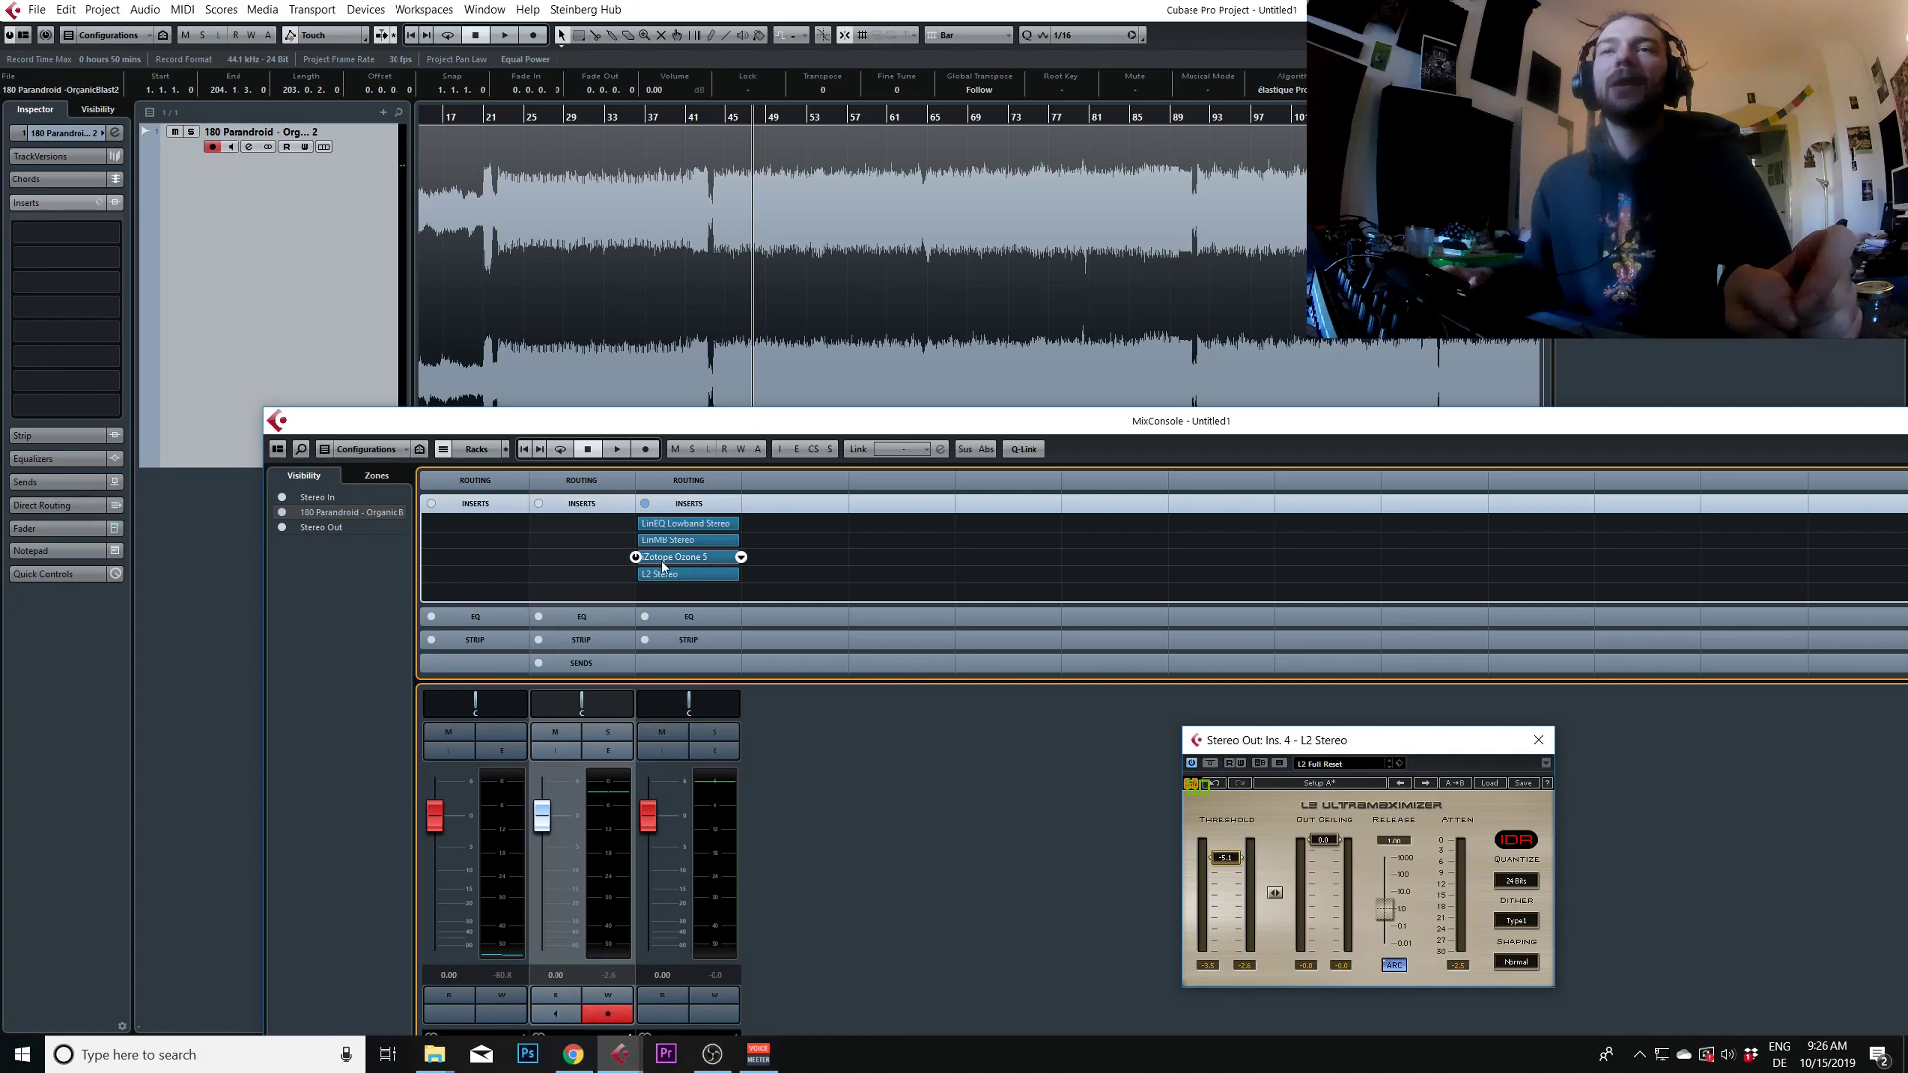
Open the Ozone 5 insert, dismiss its preset manager, and display the Stereo Imaging module
click(662, 561)
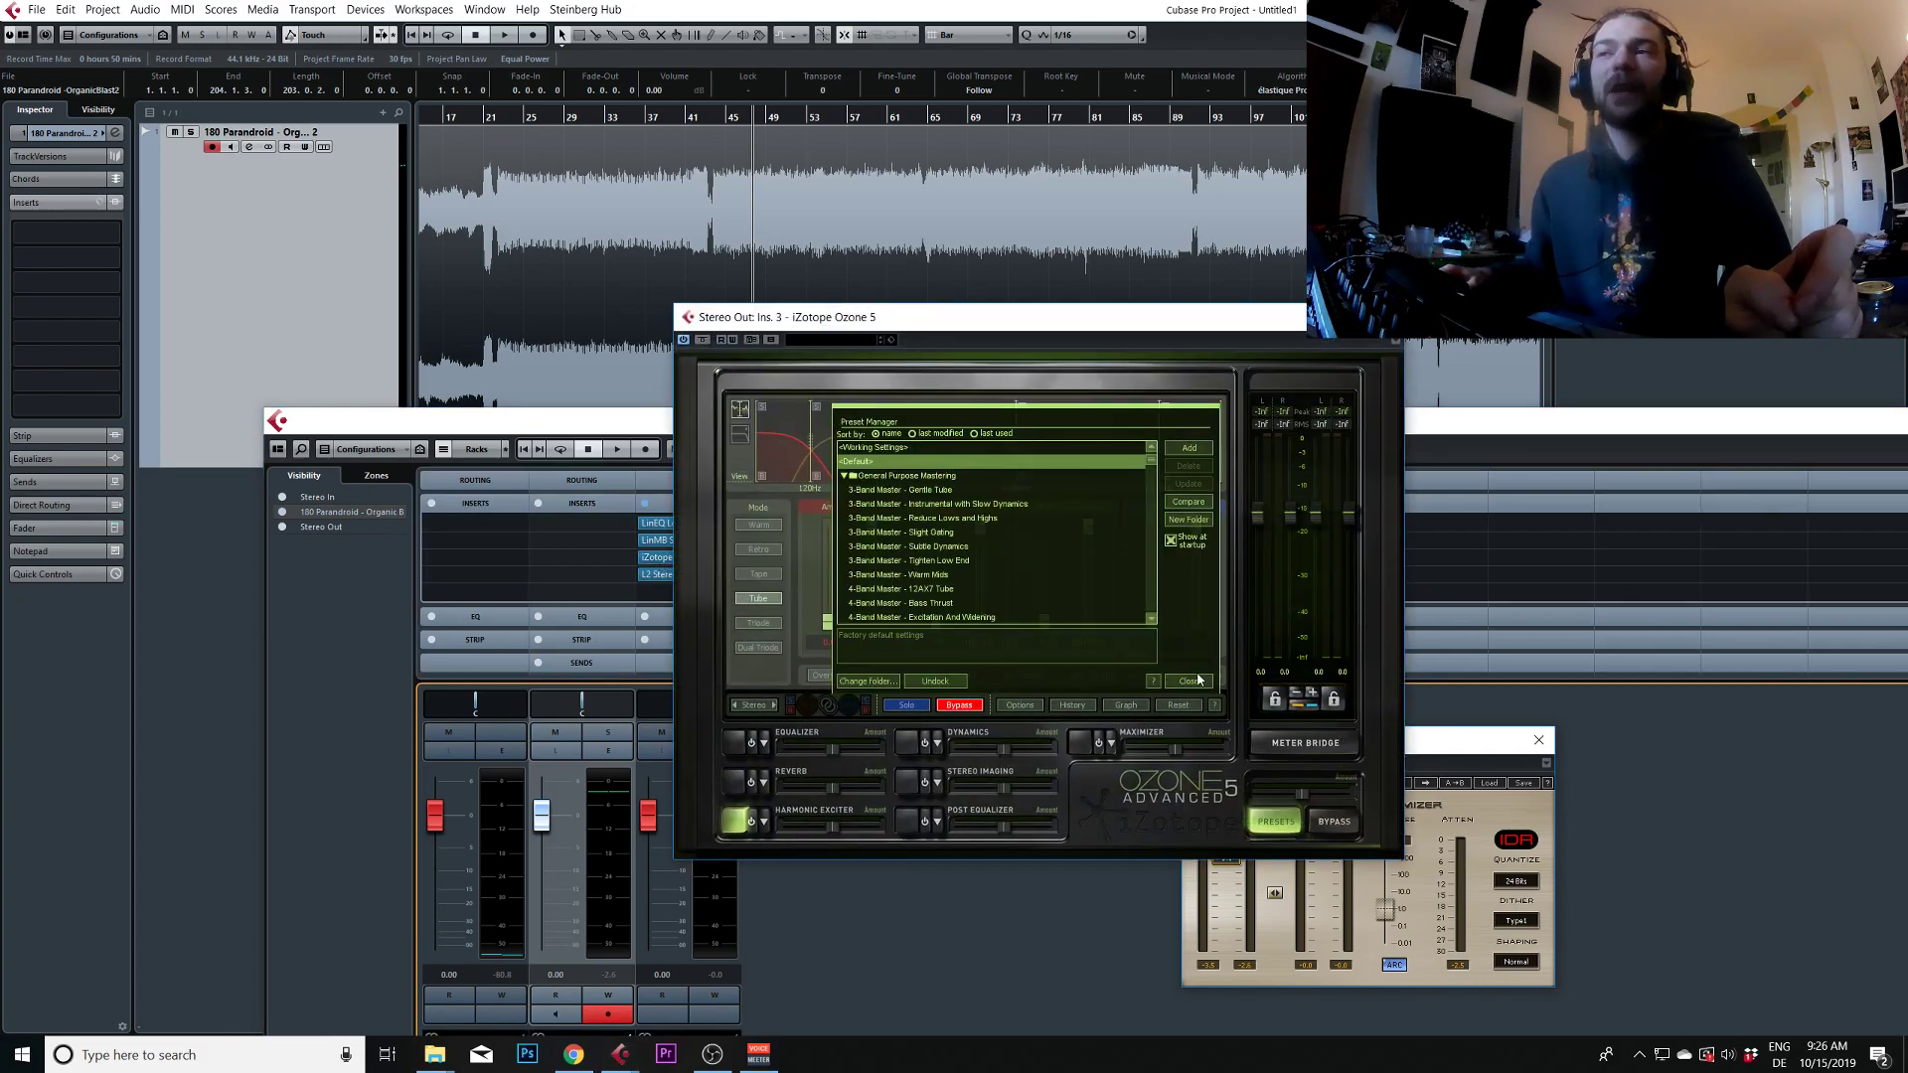
click(1191, 682)
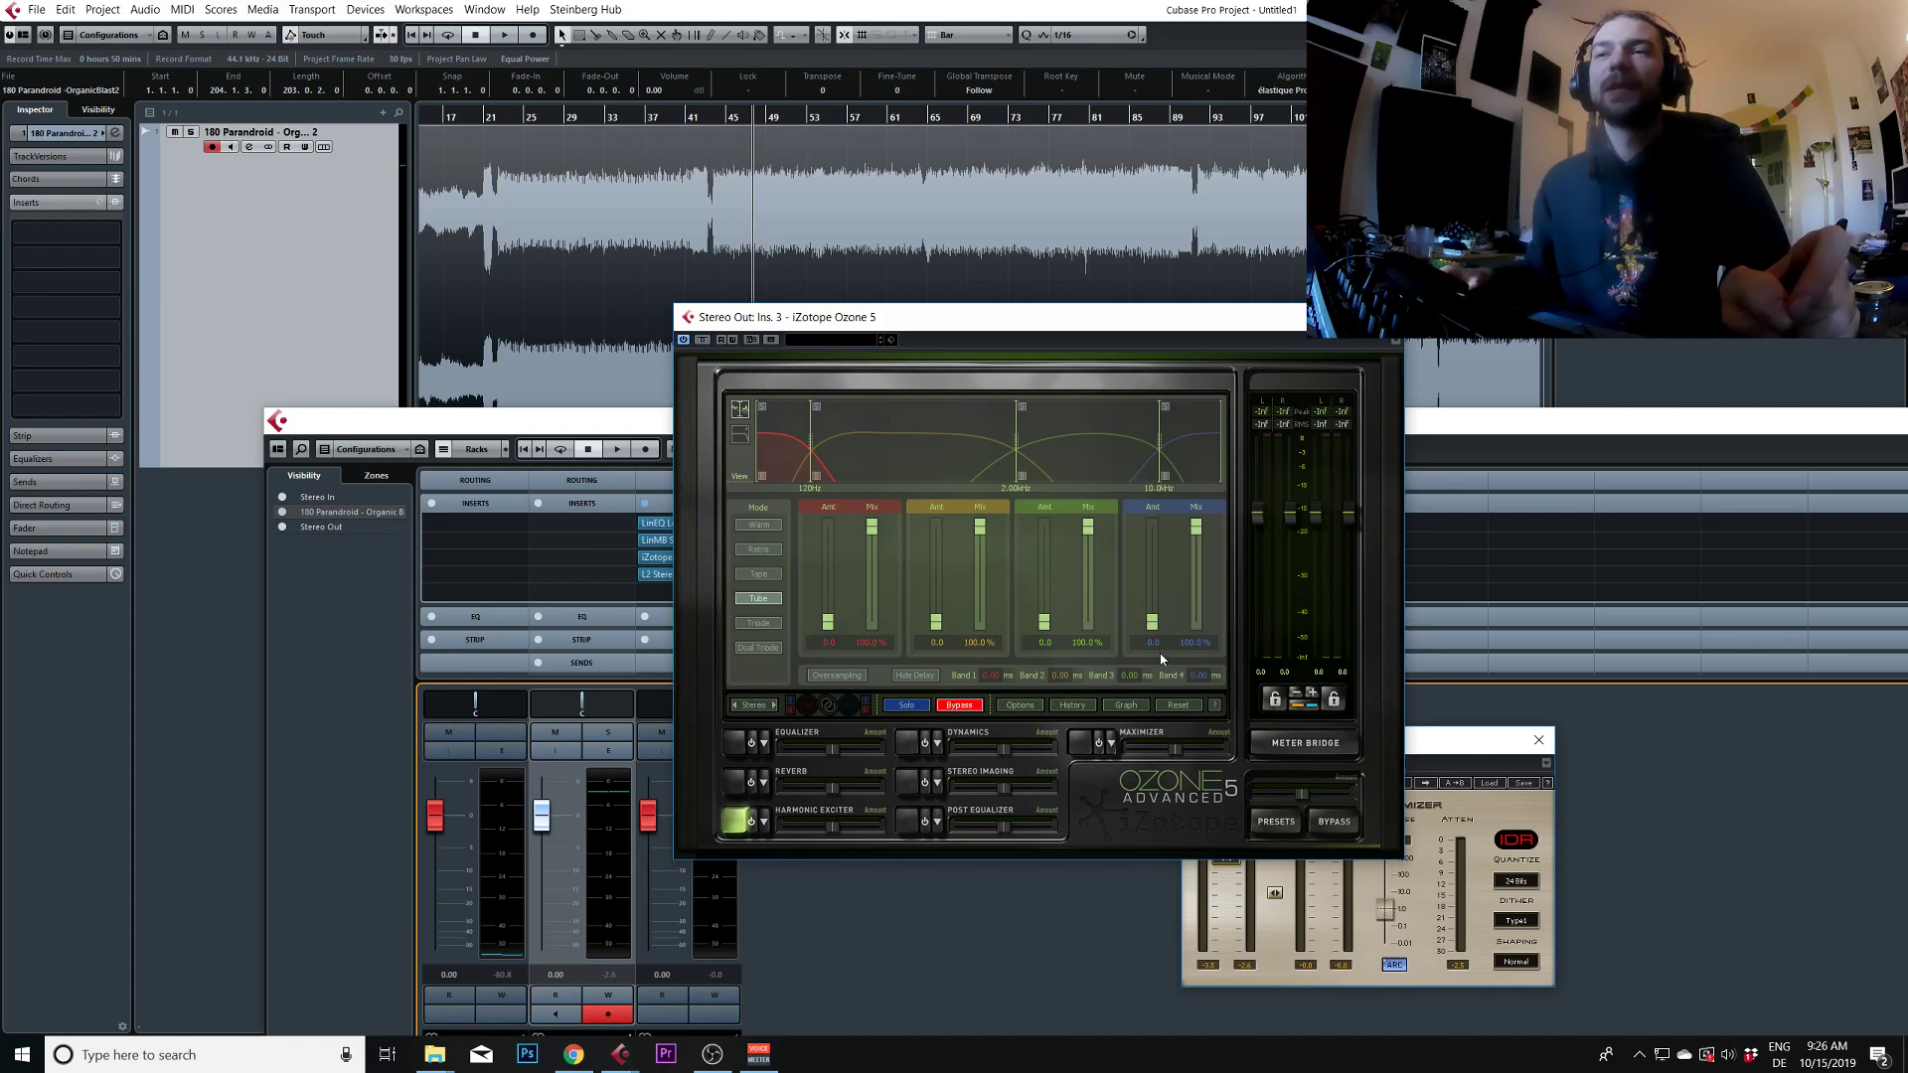
click(906, 782)
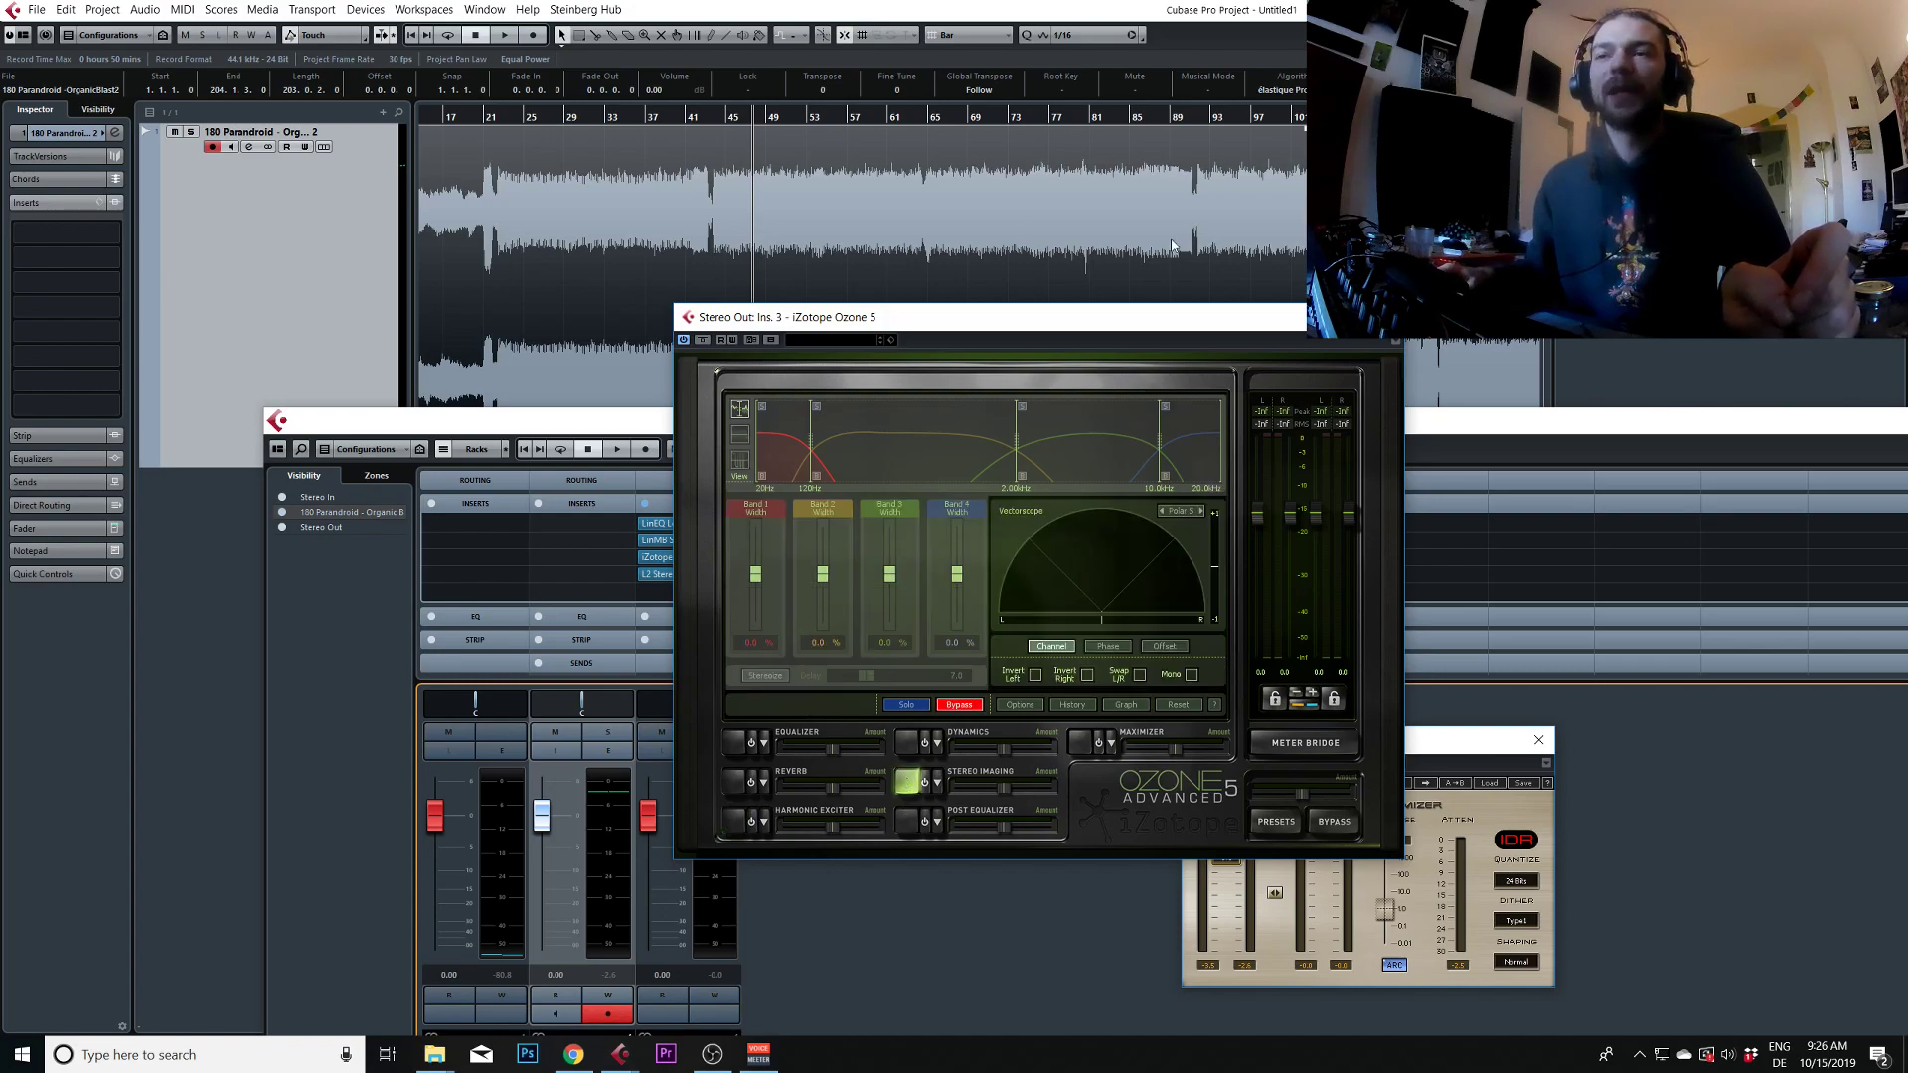
Play the track from around bar 45, activate Stereo Imaging, and narrow the soloed Band 1 width to about -10.9%
click(887, 201)
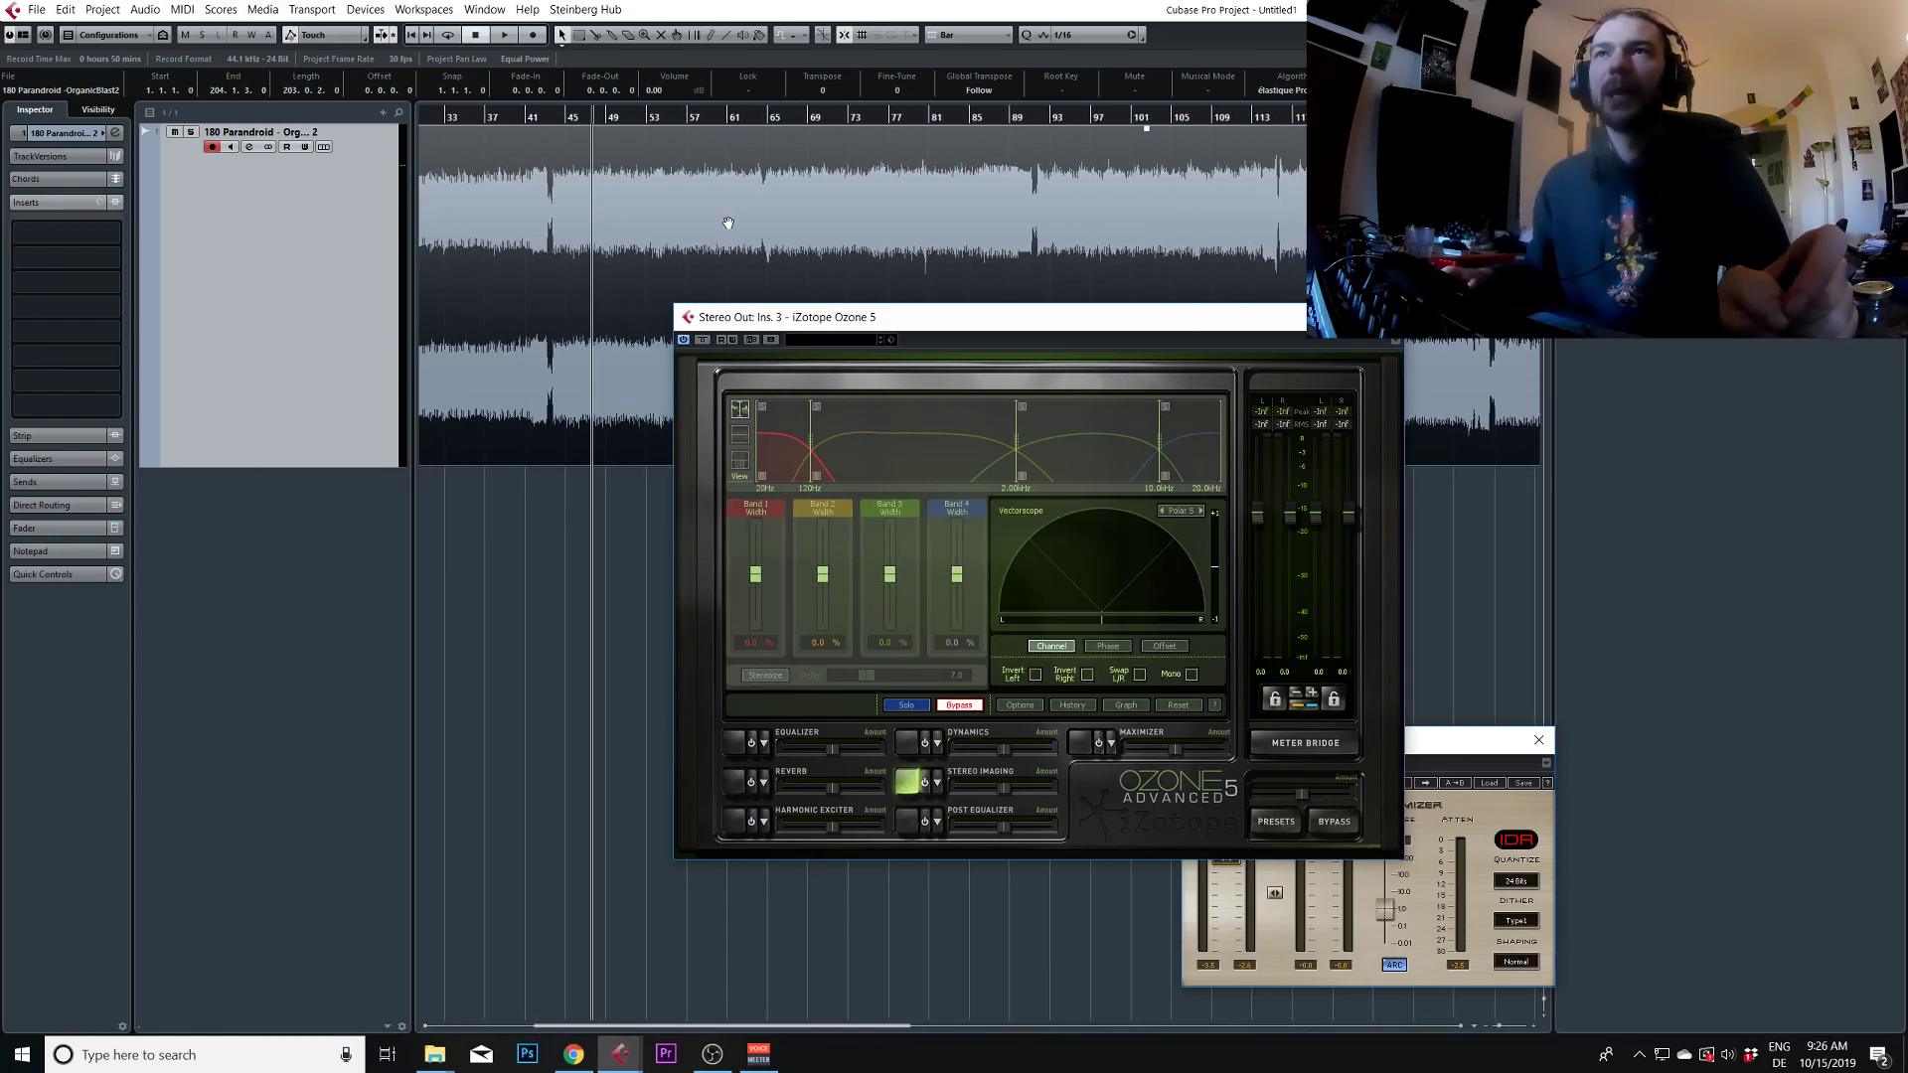
click(792, 121)
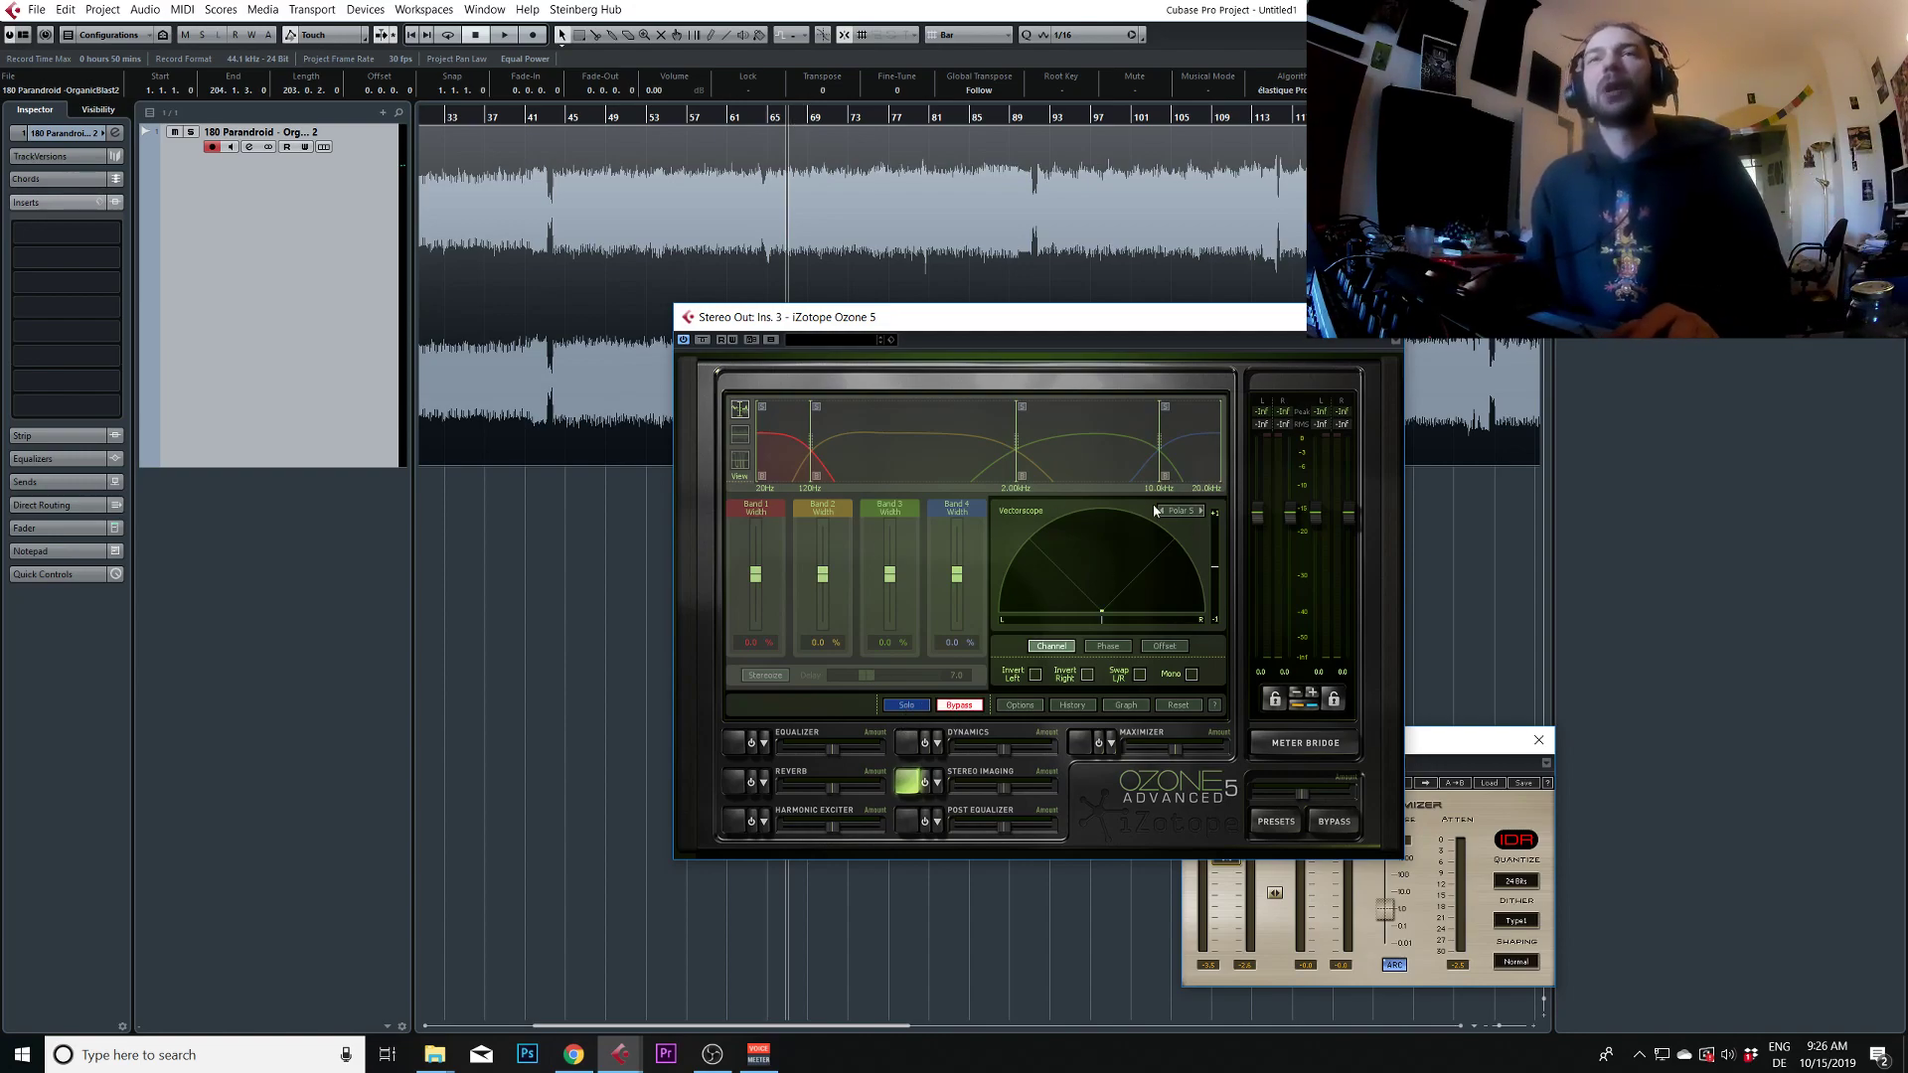
click(566, 120)
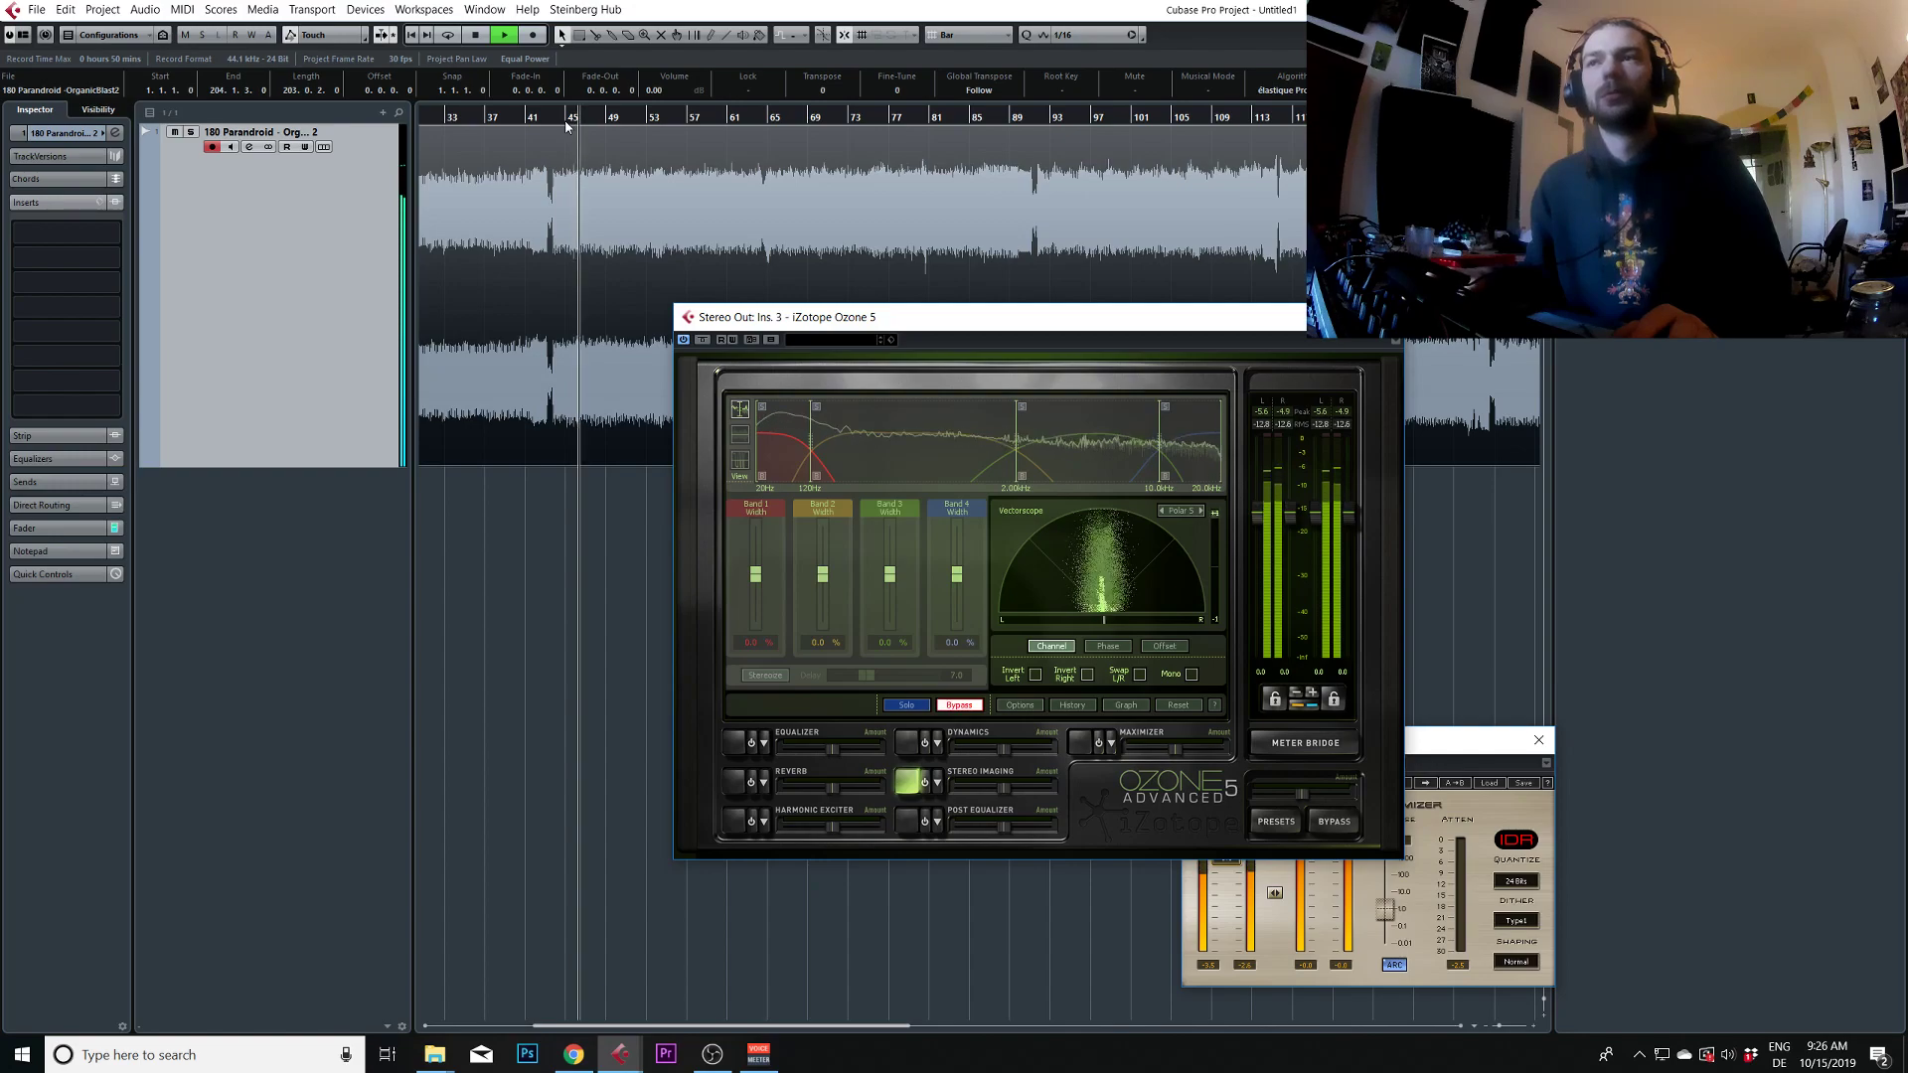
key(space)
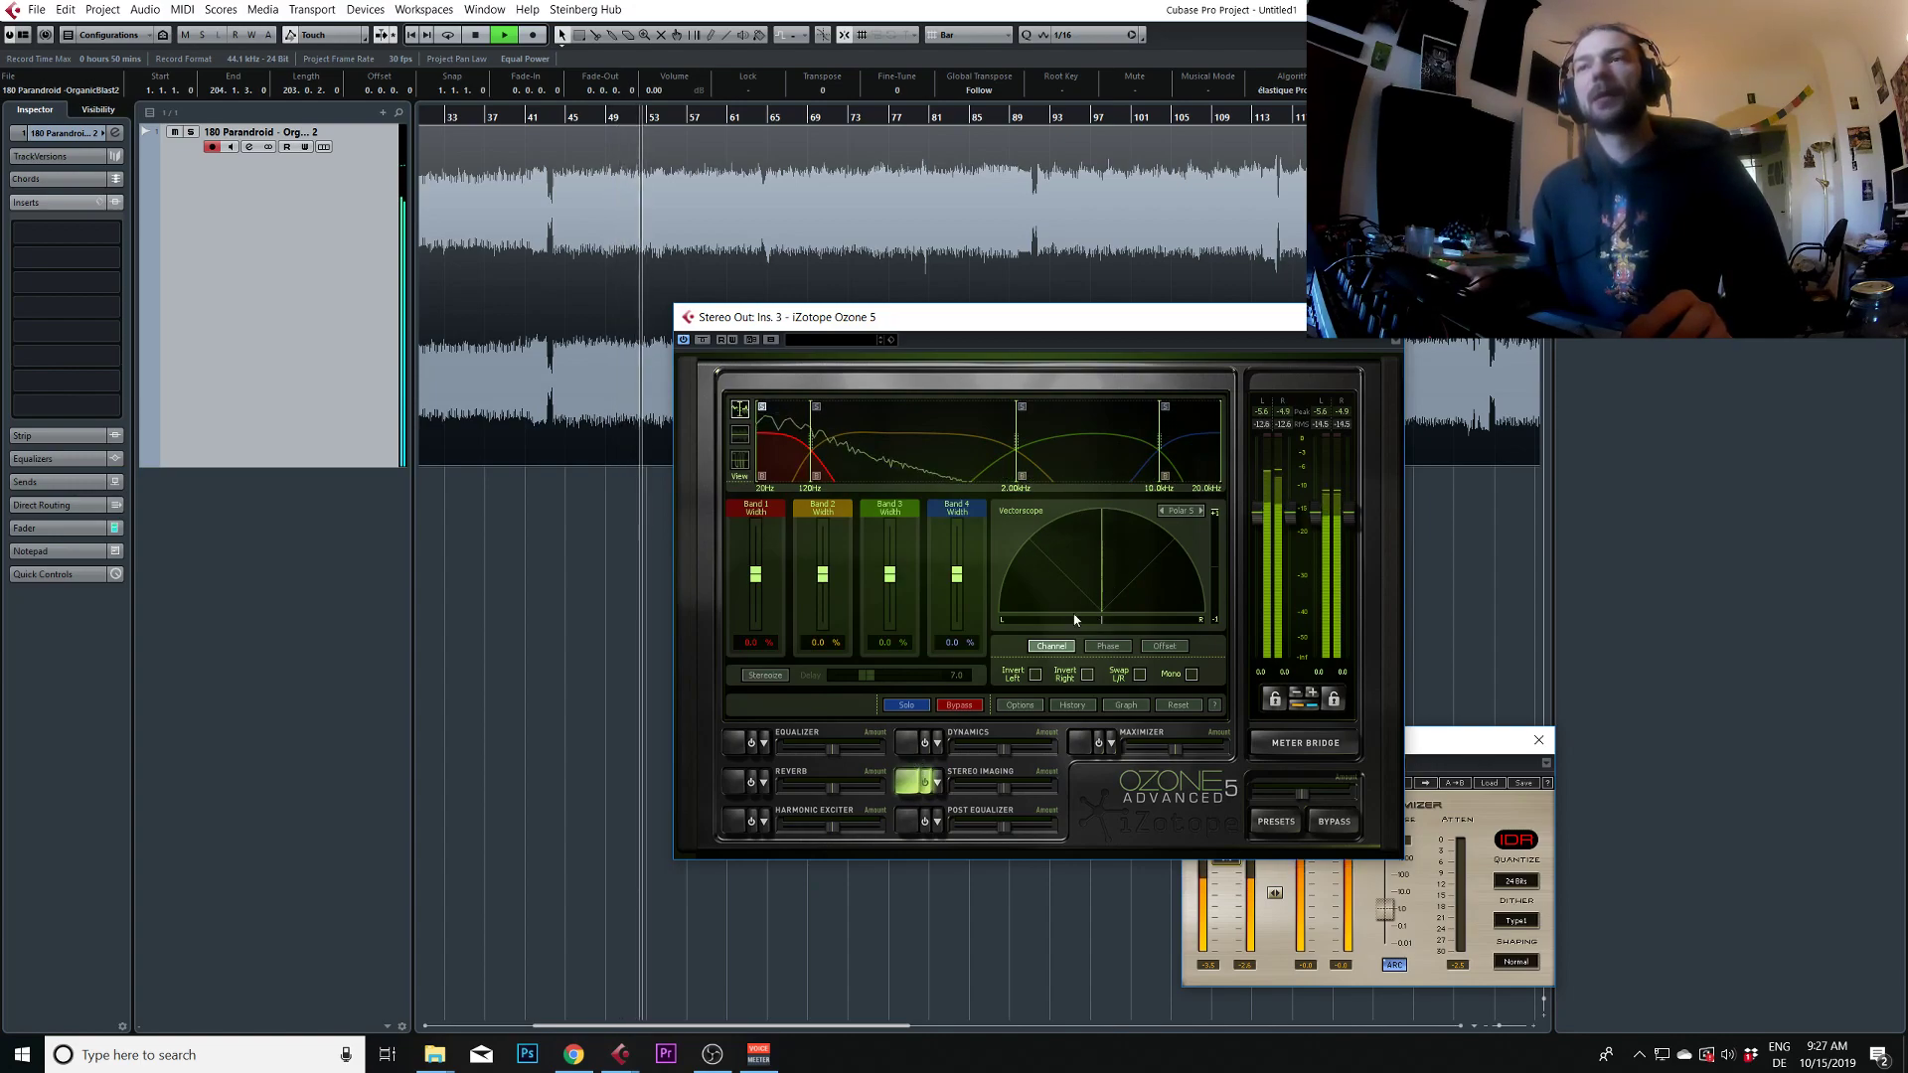
mouse_move(760, 587)
mouse_down()
mouse_move(763, 637)
mouse_move(758, 588)
mouse_up()
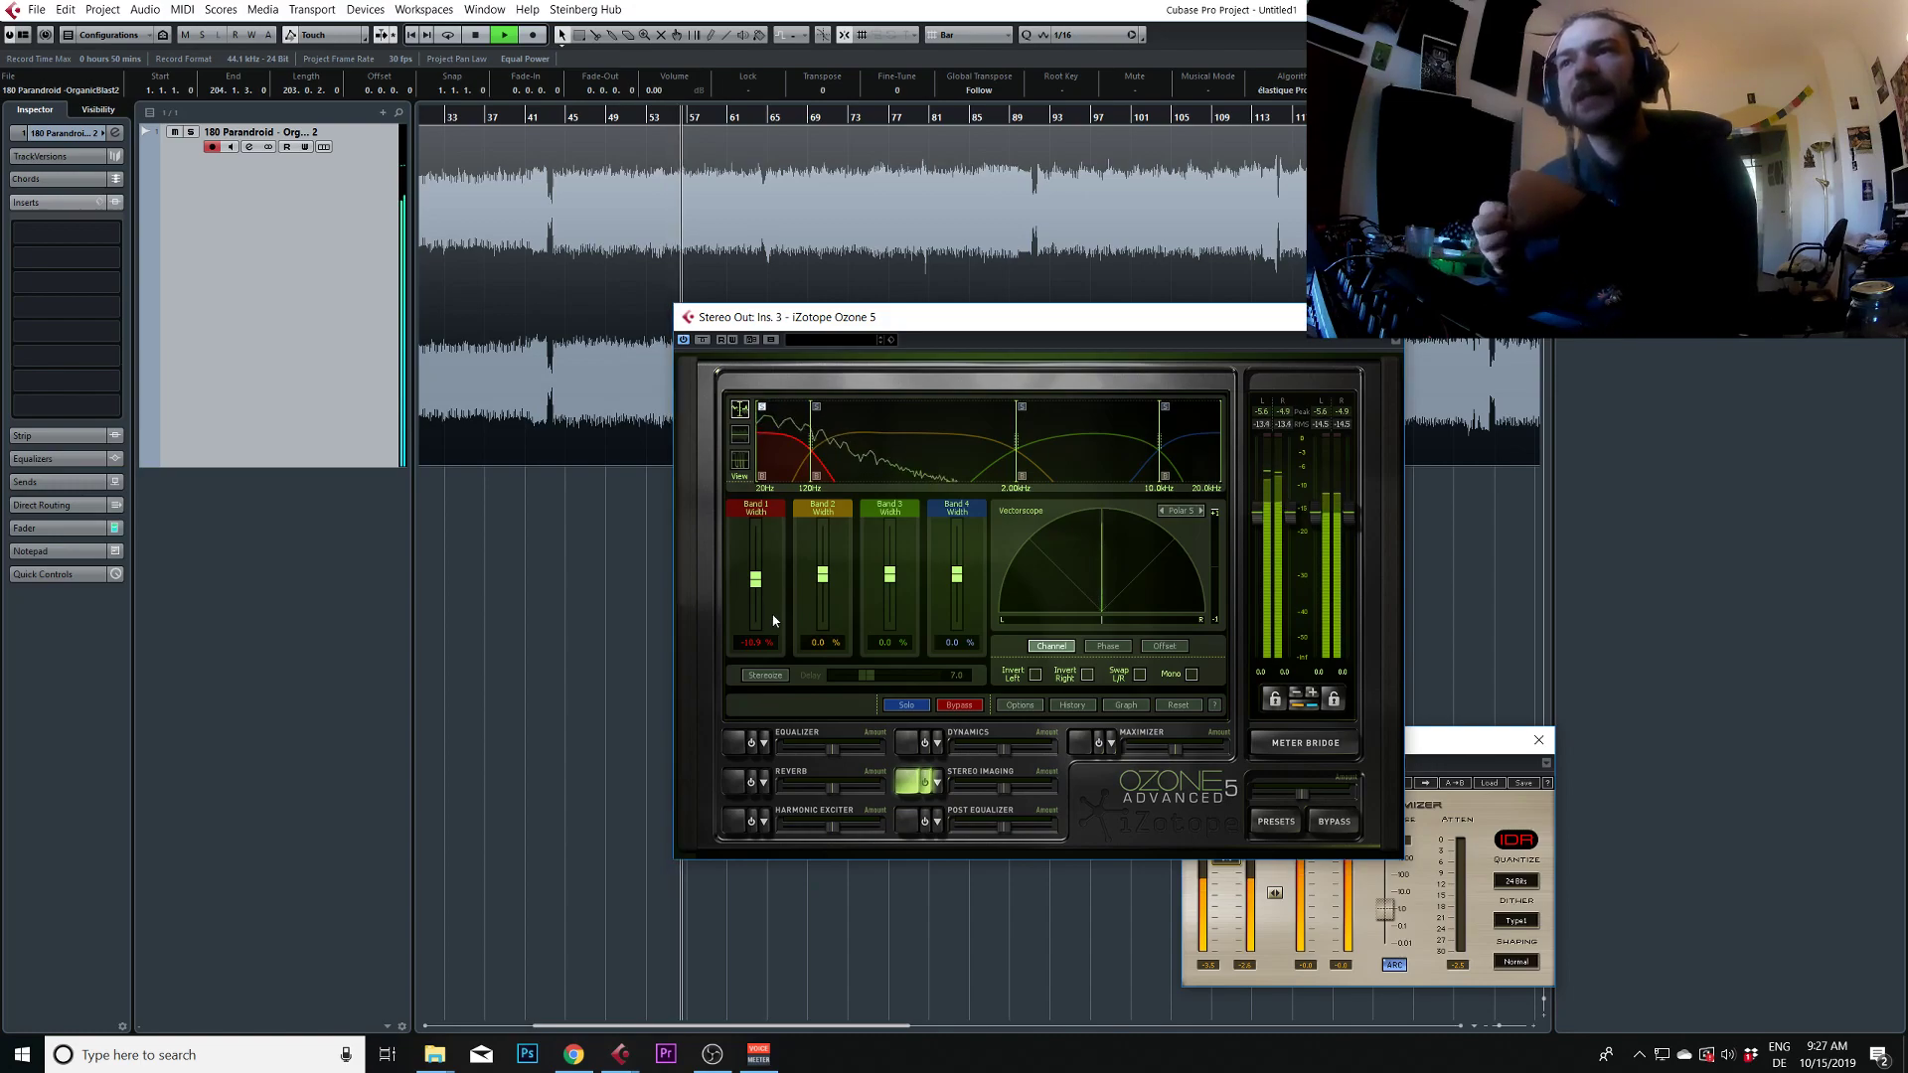
key(space)
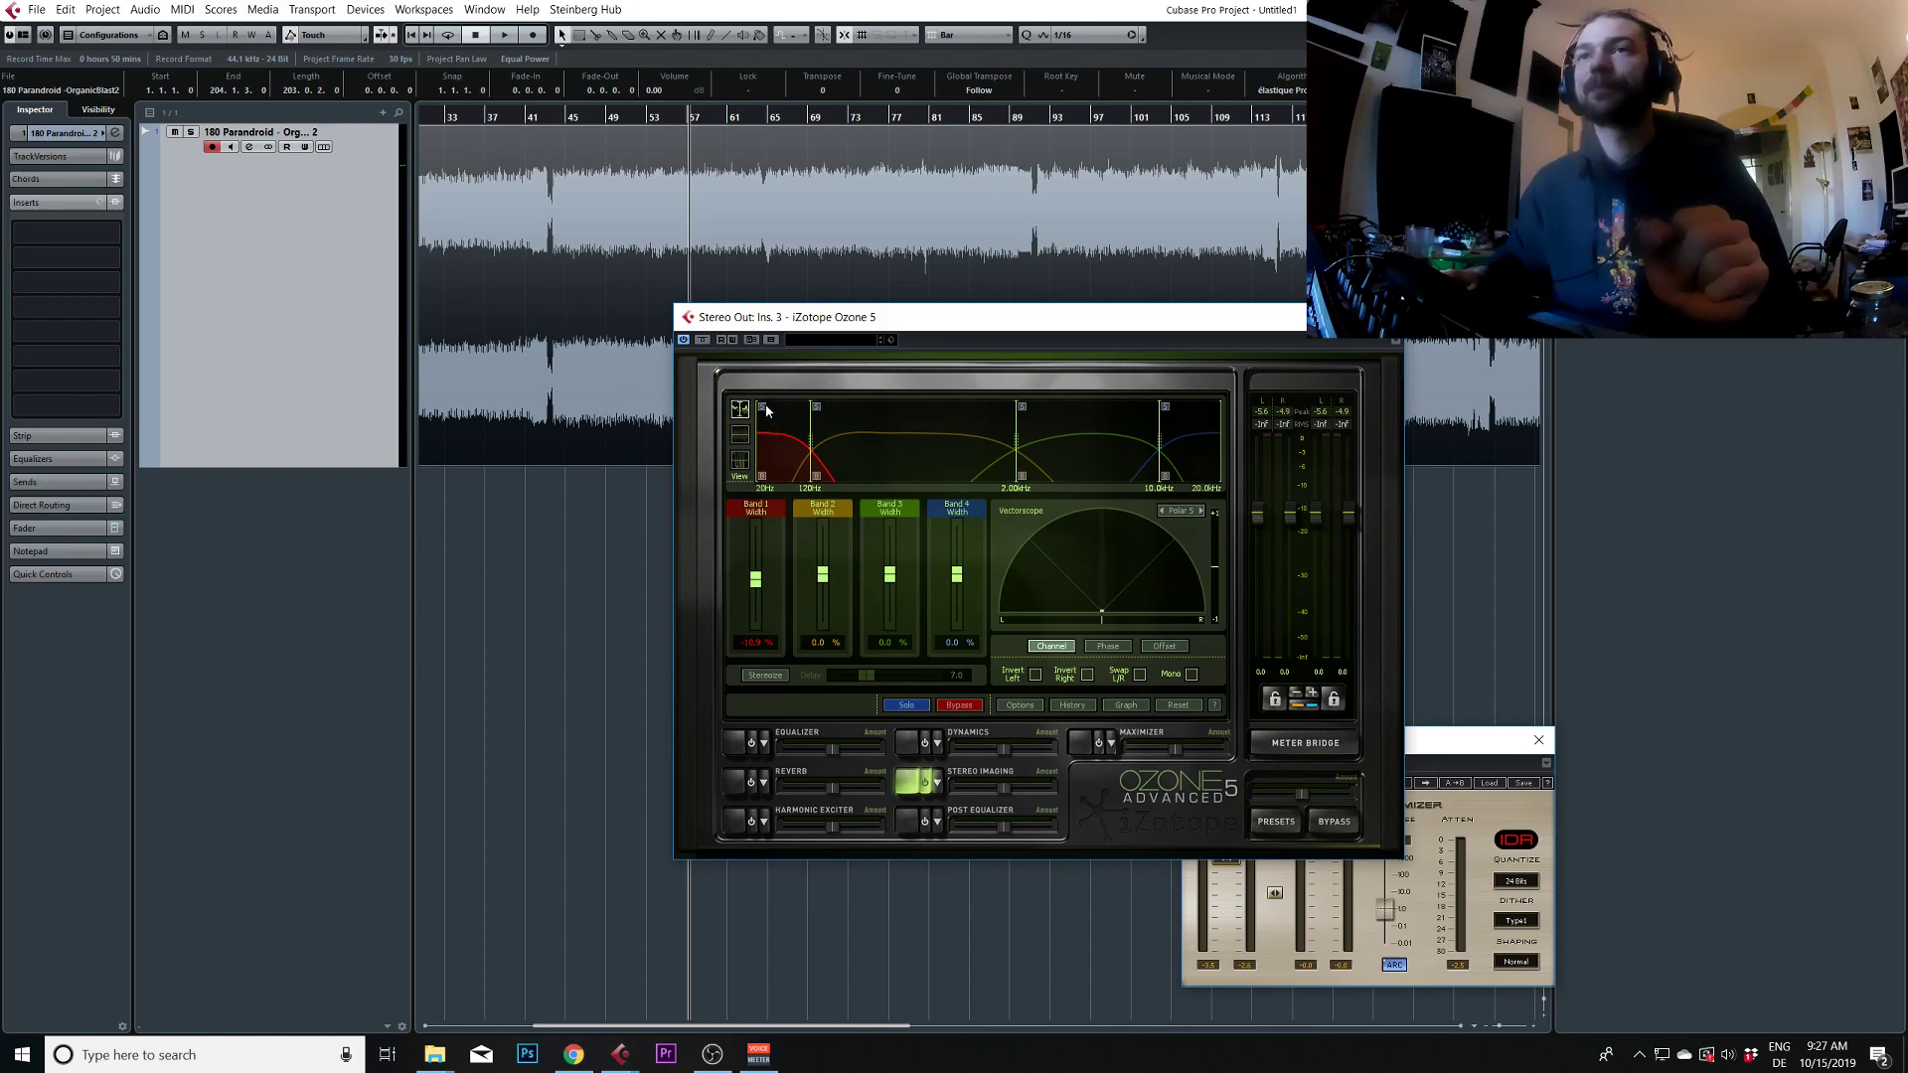
Play from around bar 65 and widen Band 3 and Band 4 of the stereo imager to 29.7% each
click(783, 118)
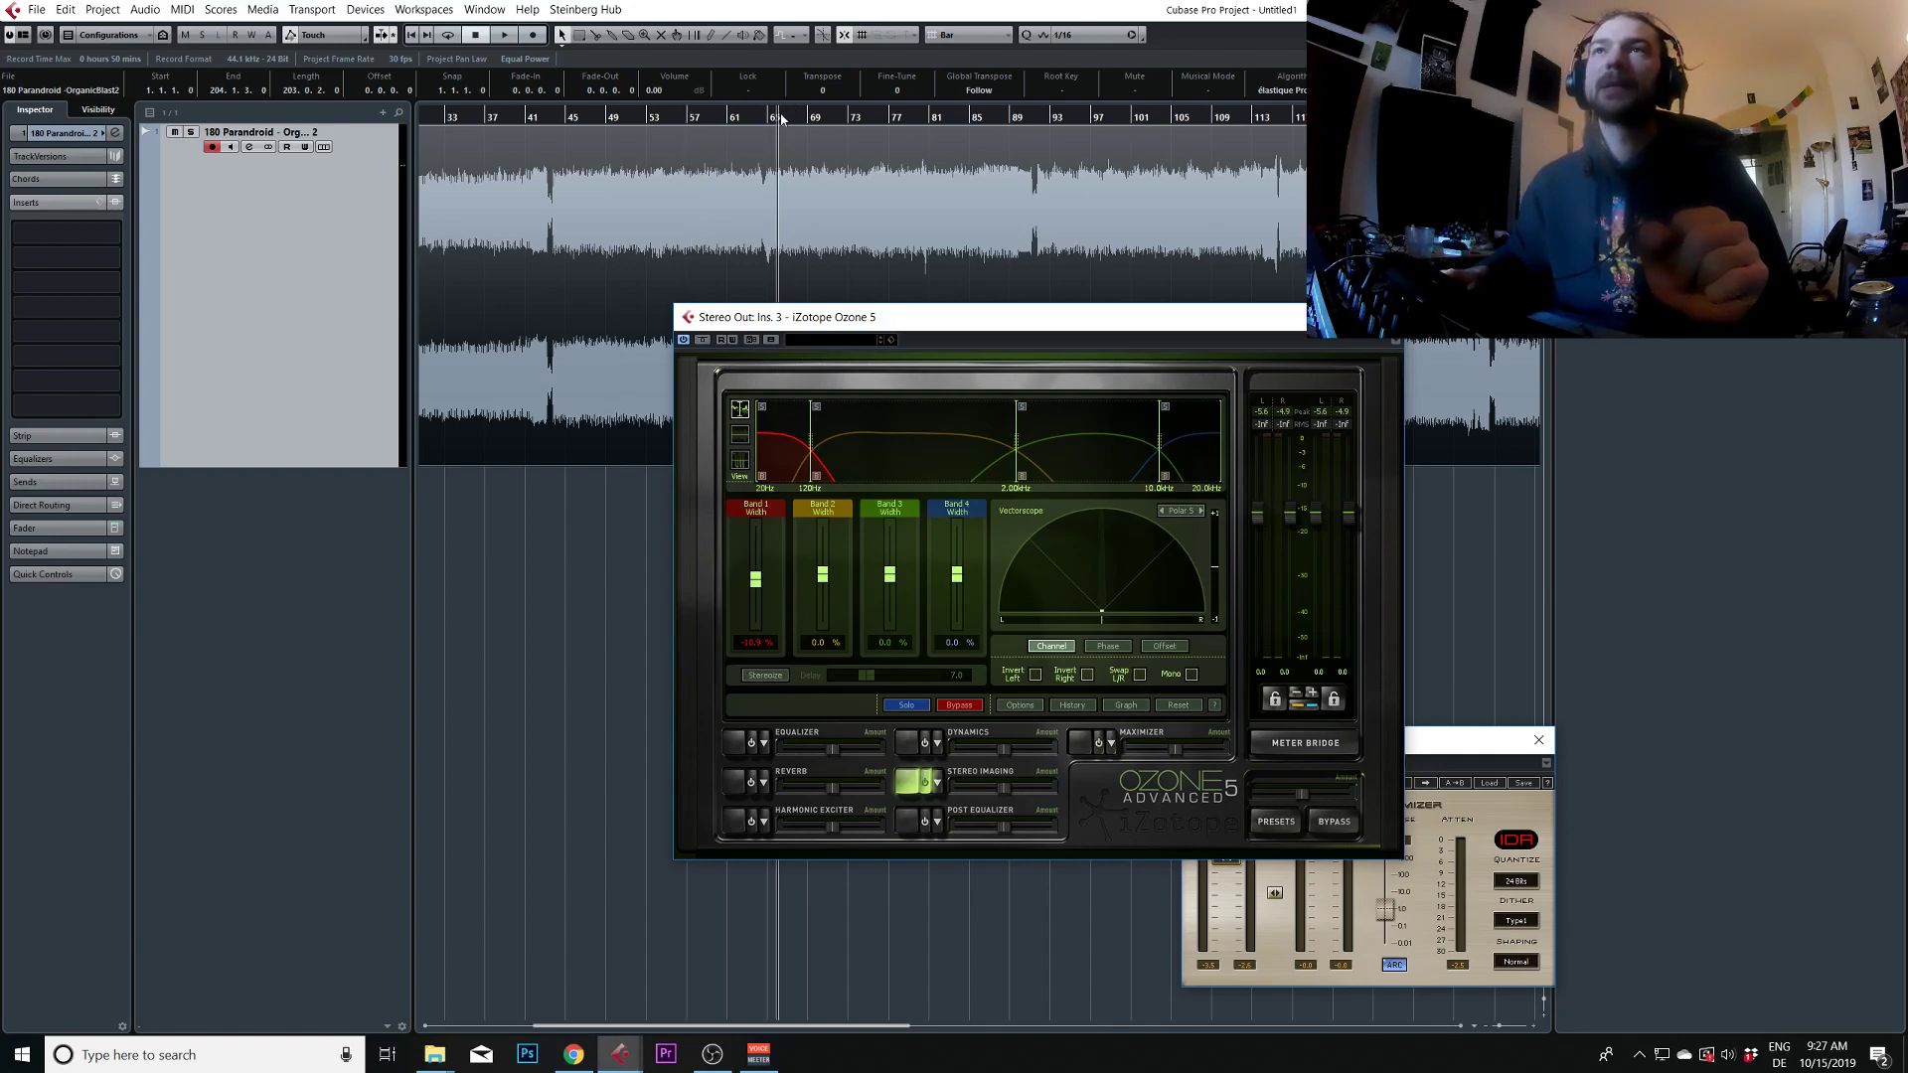
key(space)
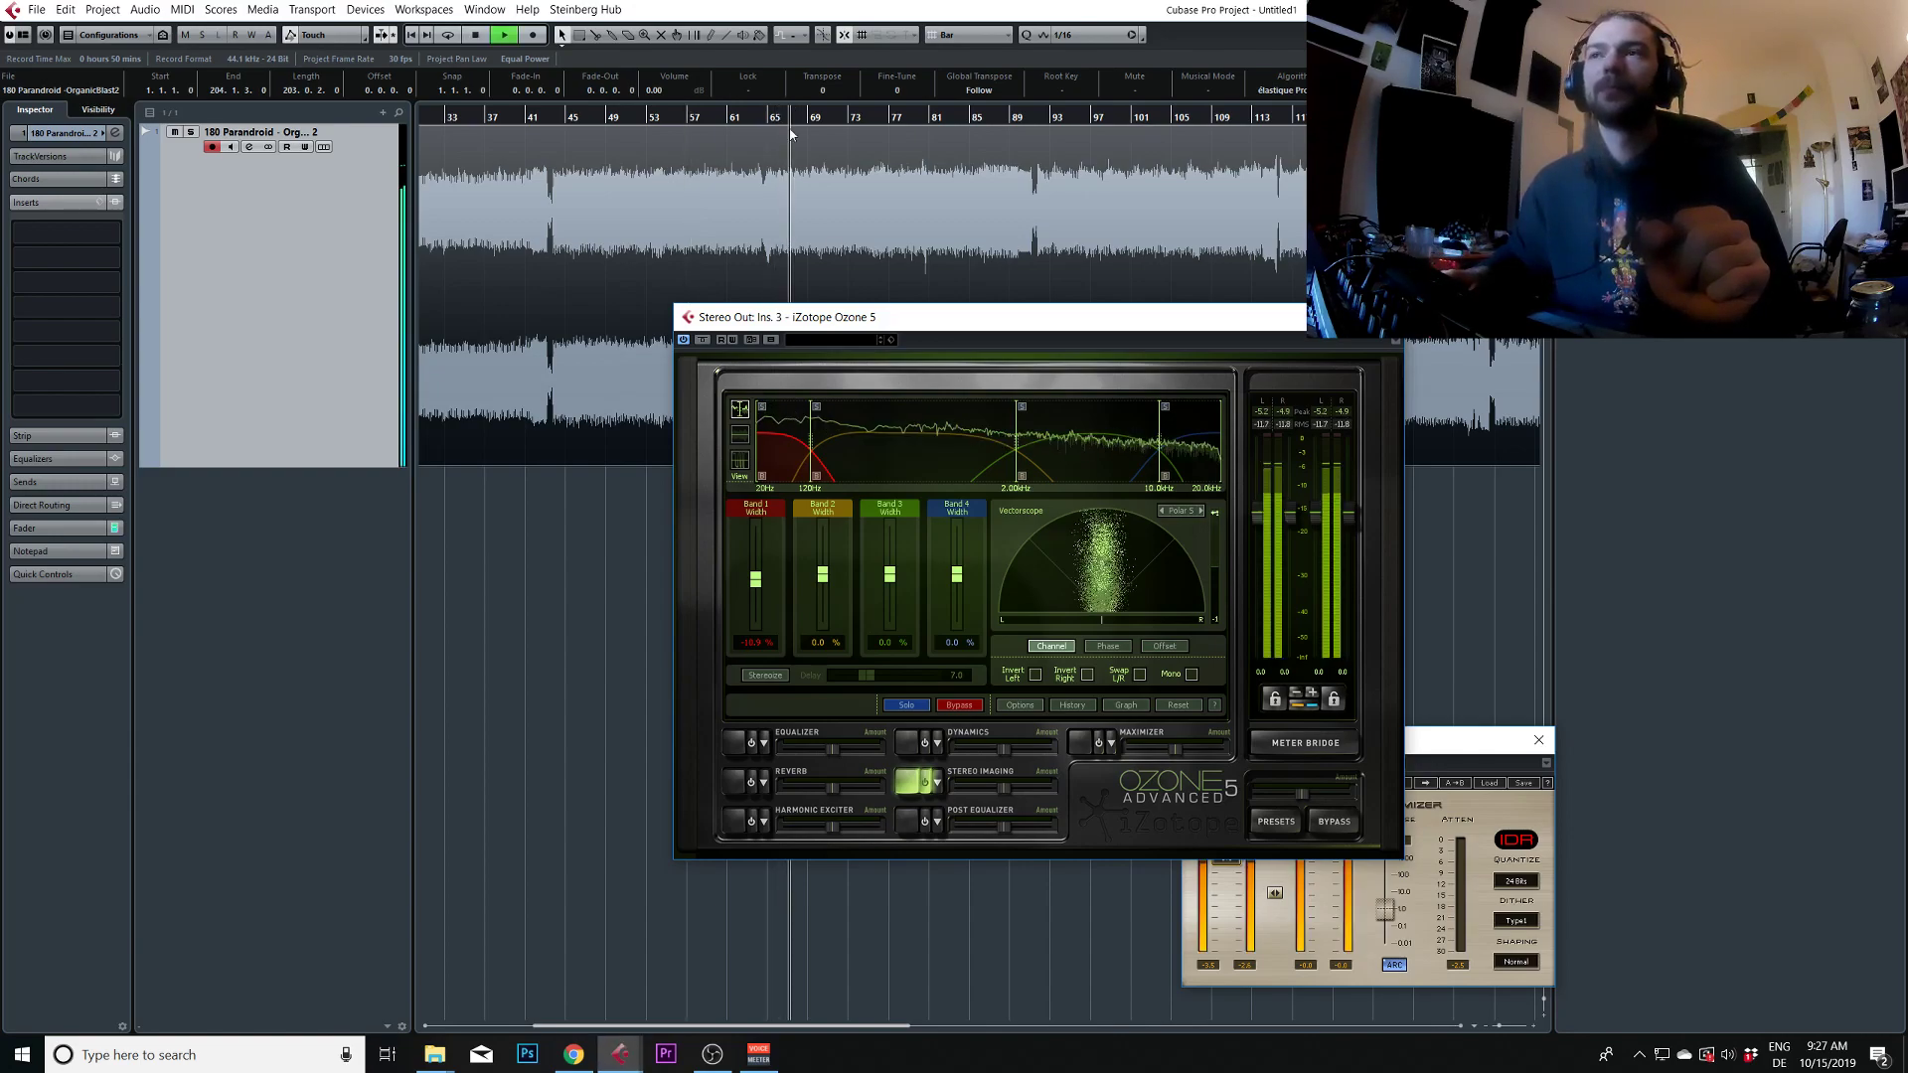
drag(954, 568, 890, 564)
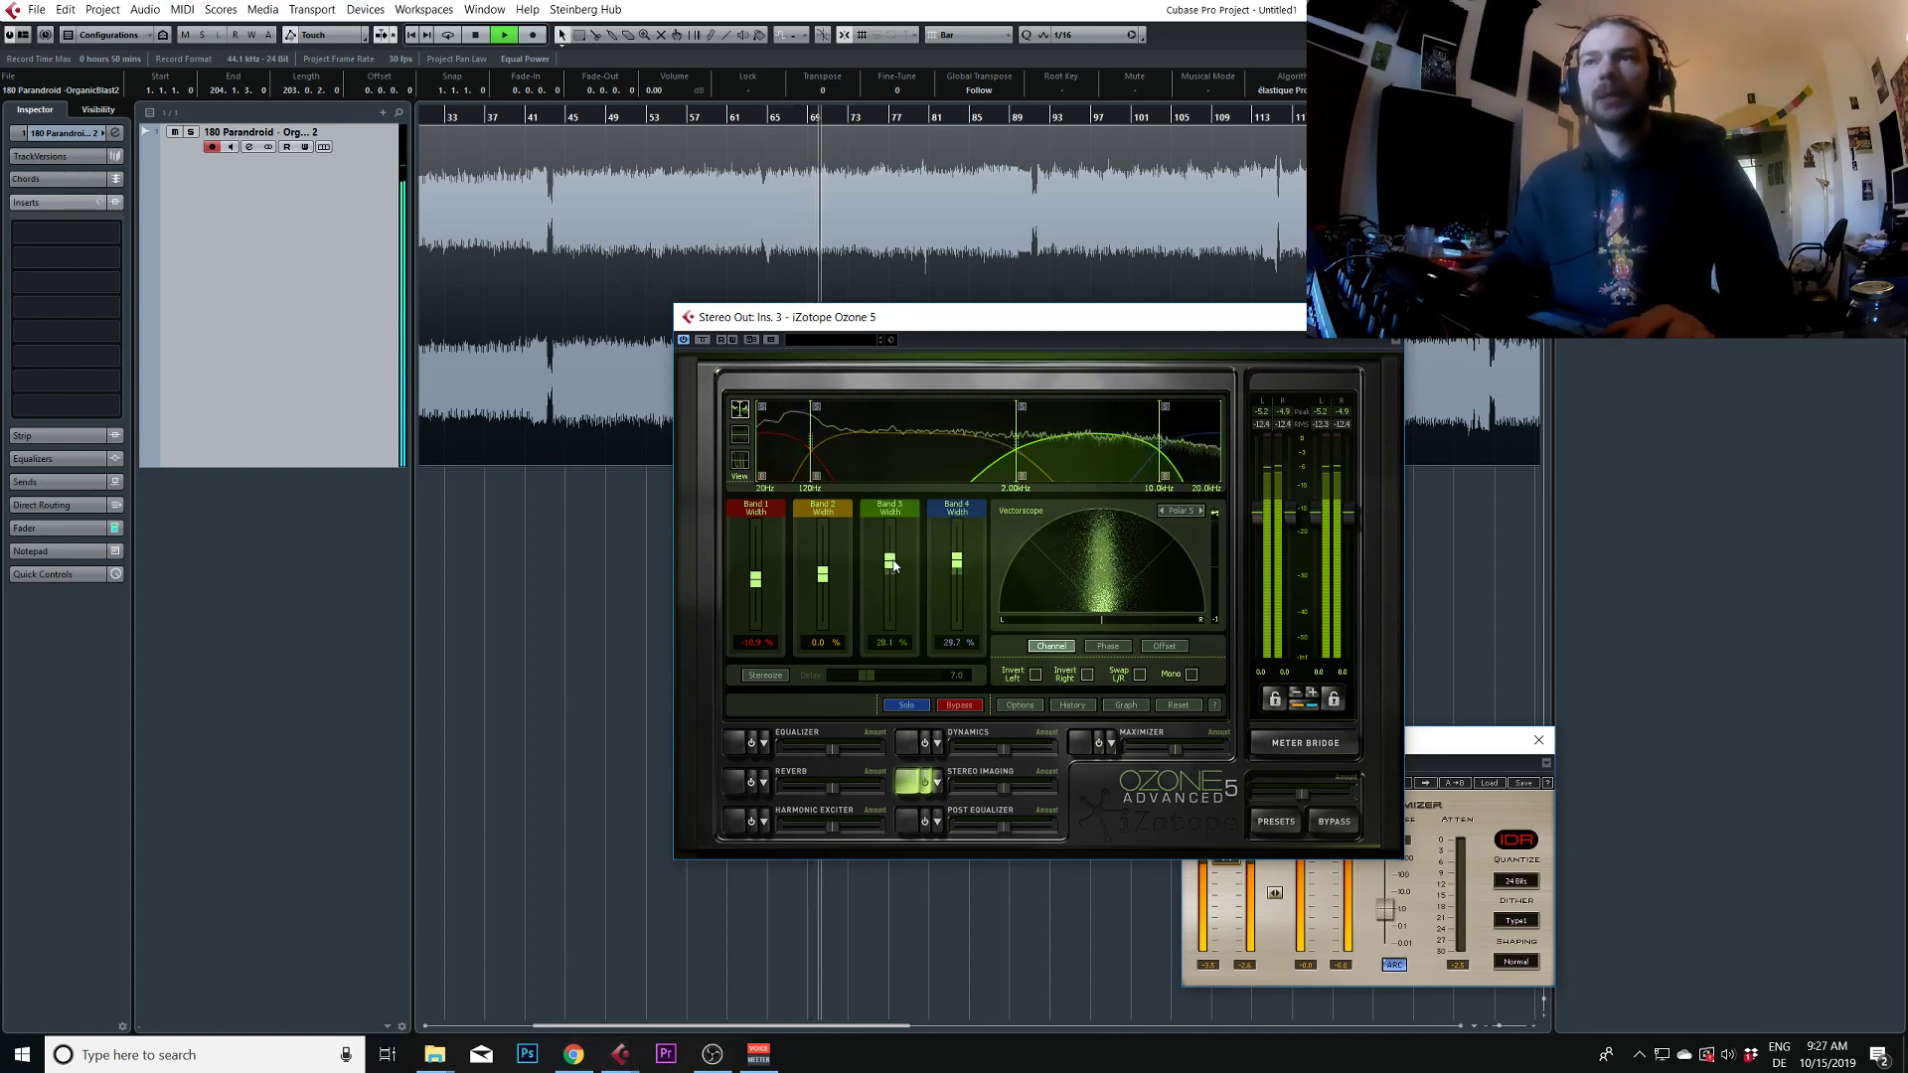
key(space)
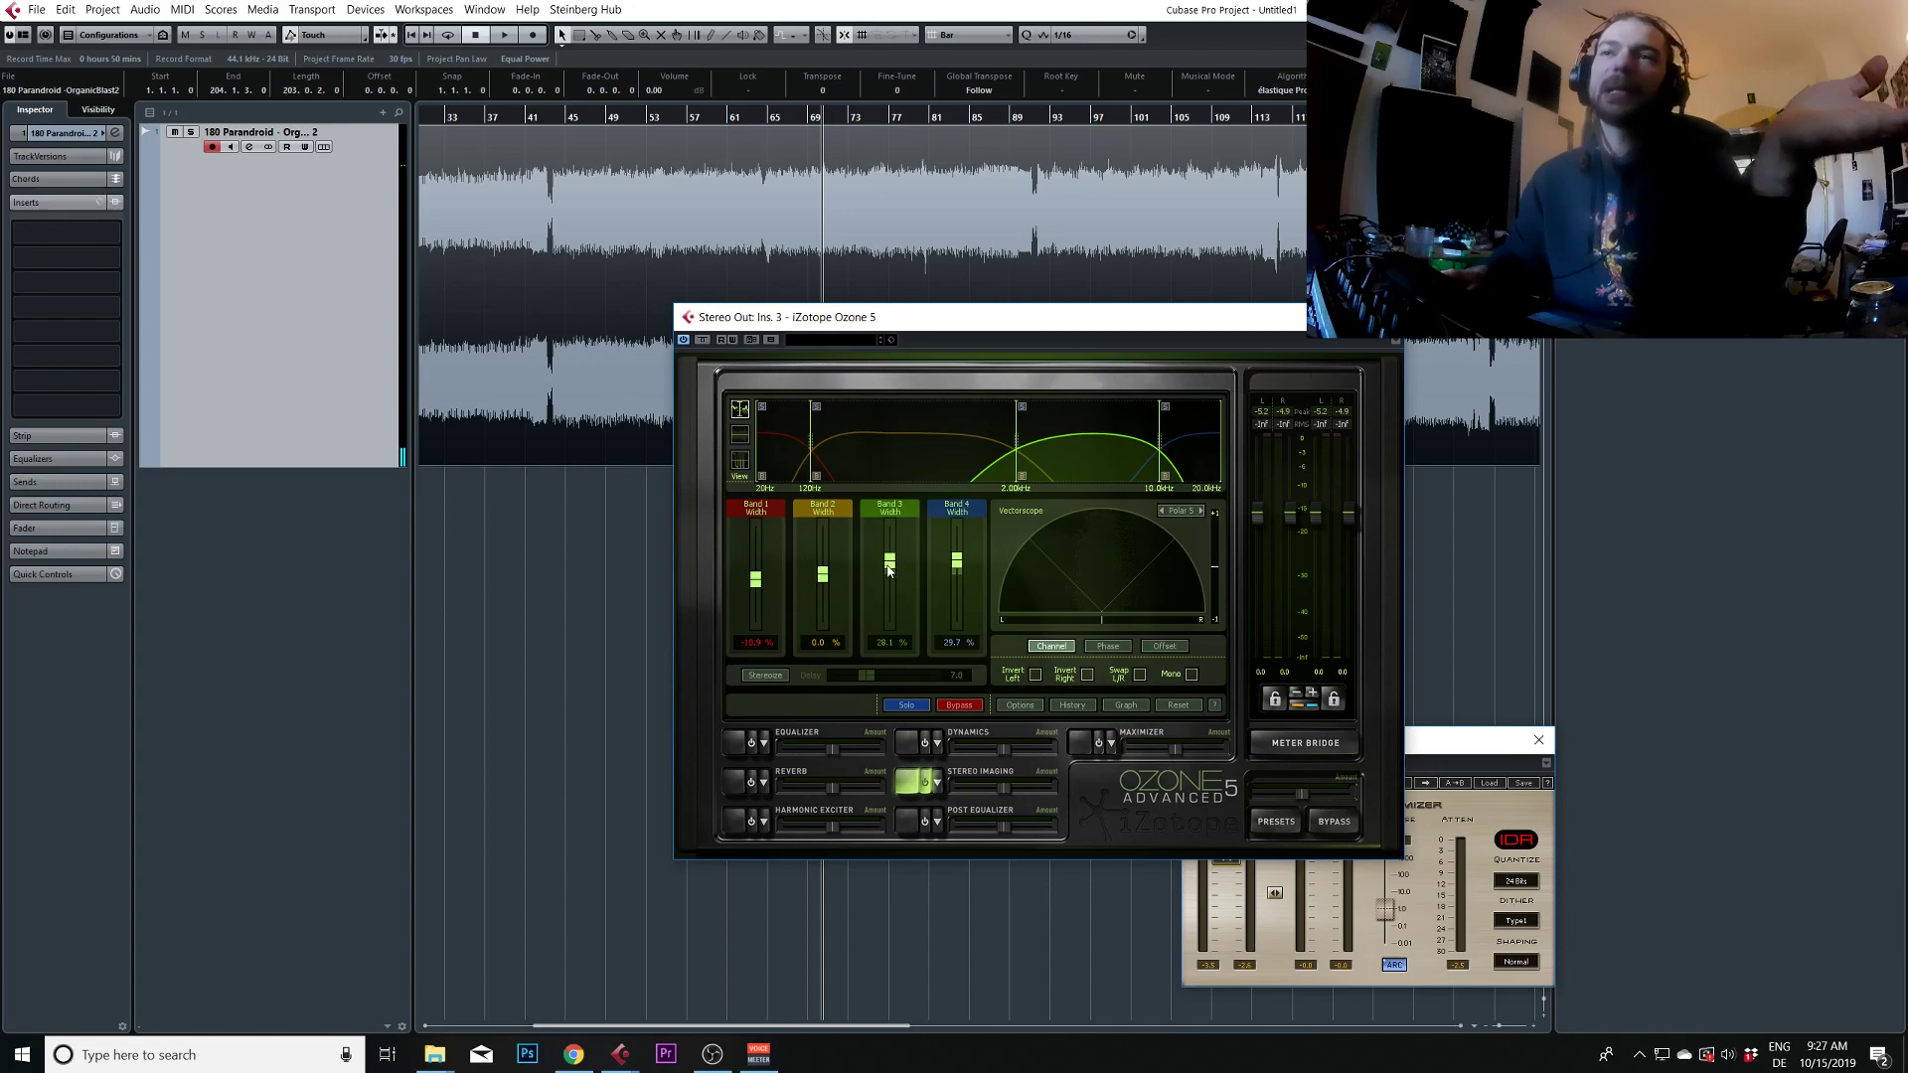
drag(888, 566, 887, 565)
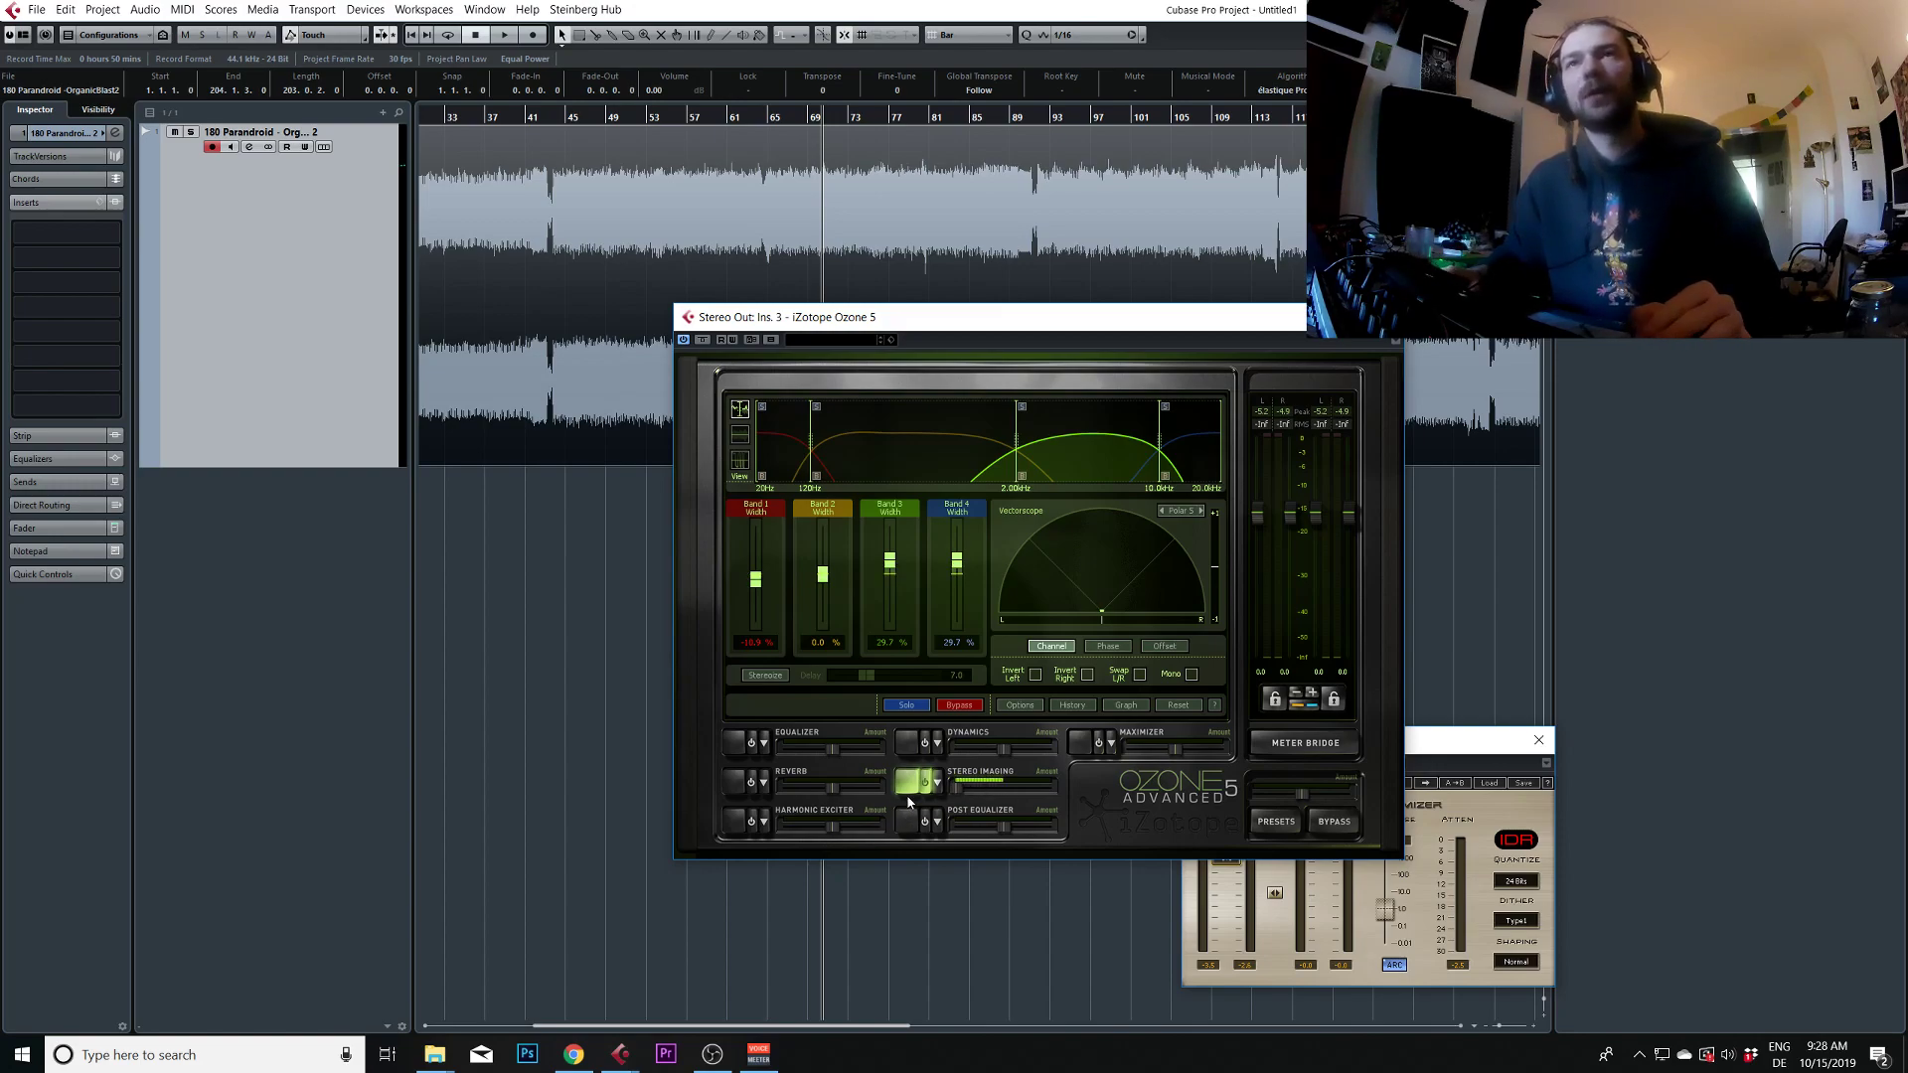
Compare the widening during playback by raising the Stereo Imaging amount from minimum to about the middle of its range
key(space)
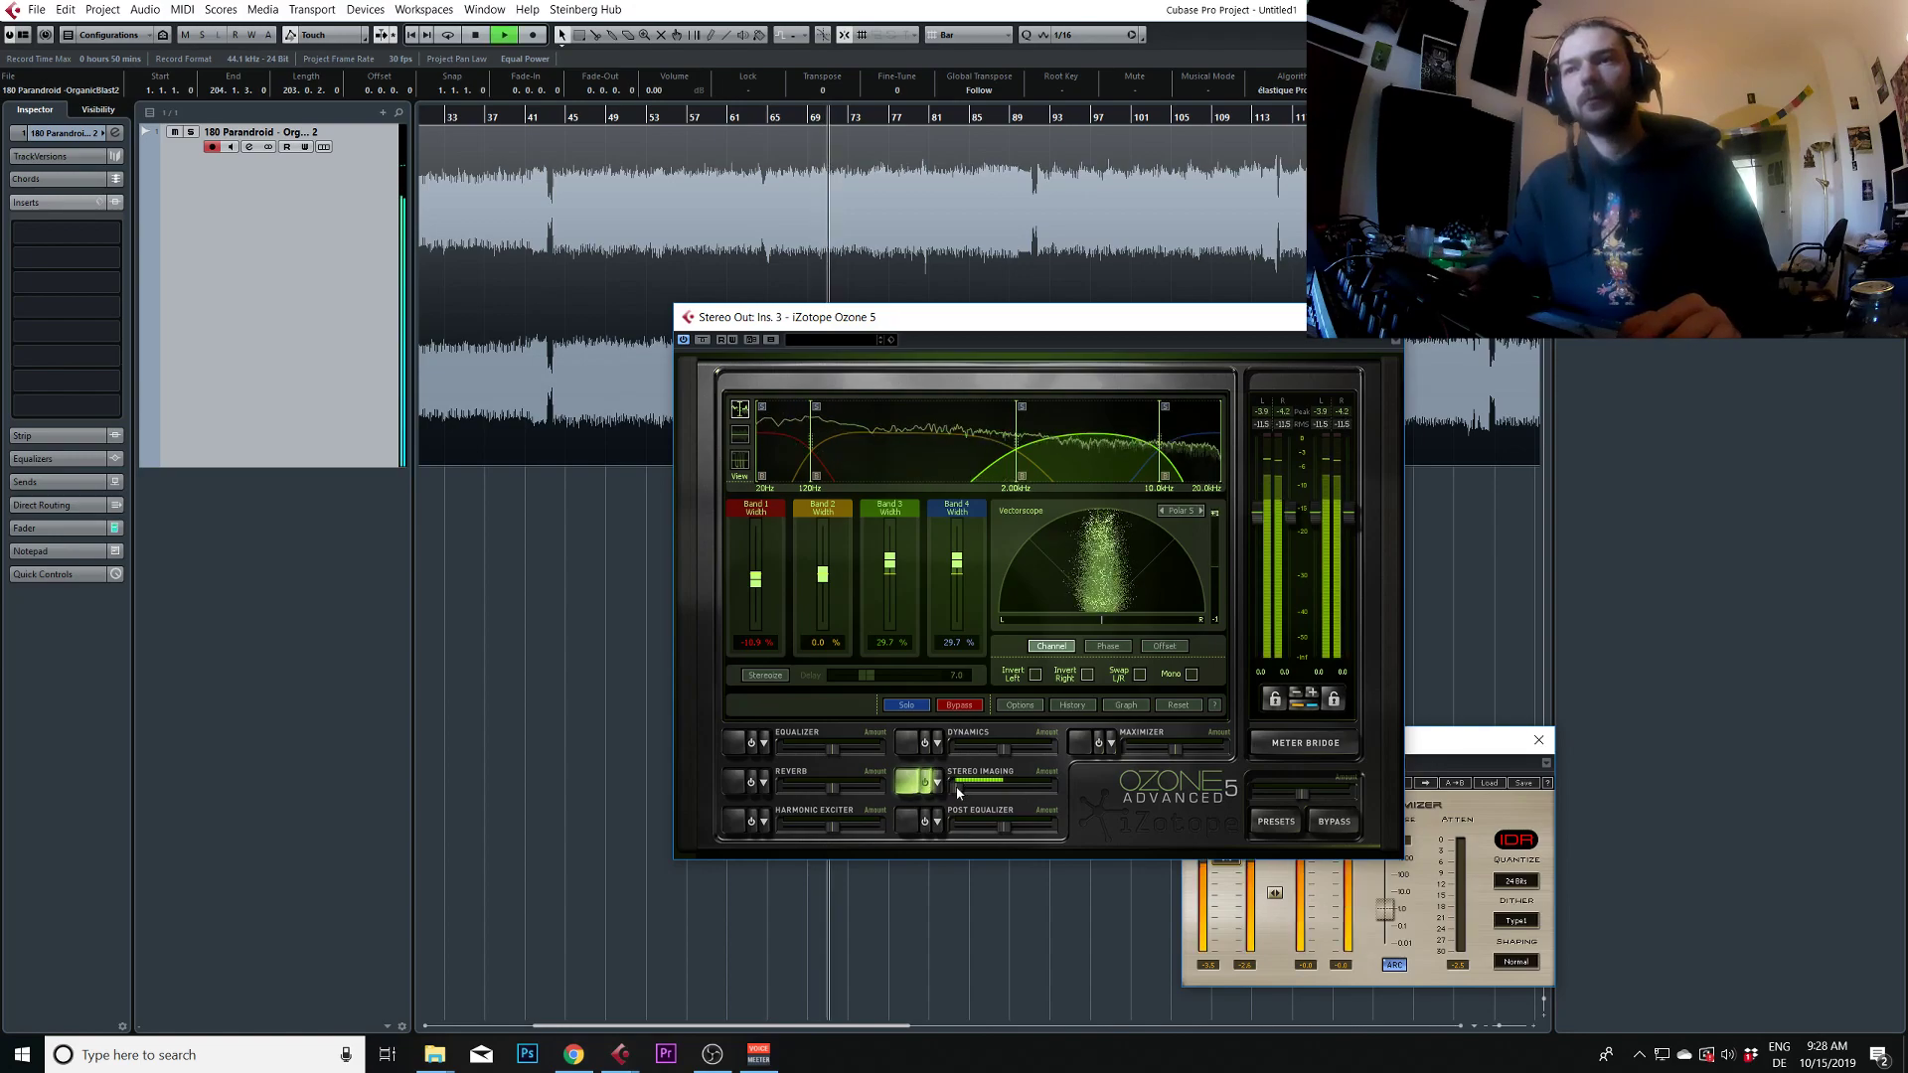
key(space)
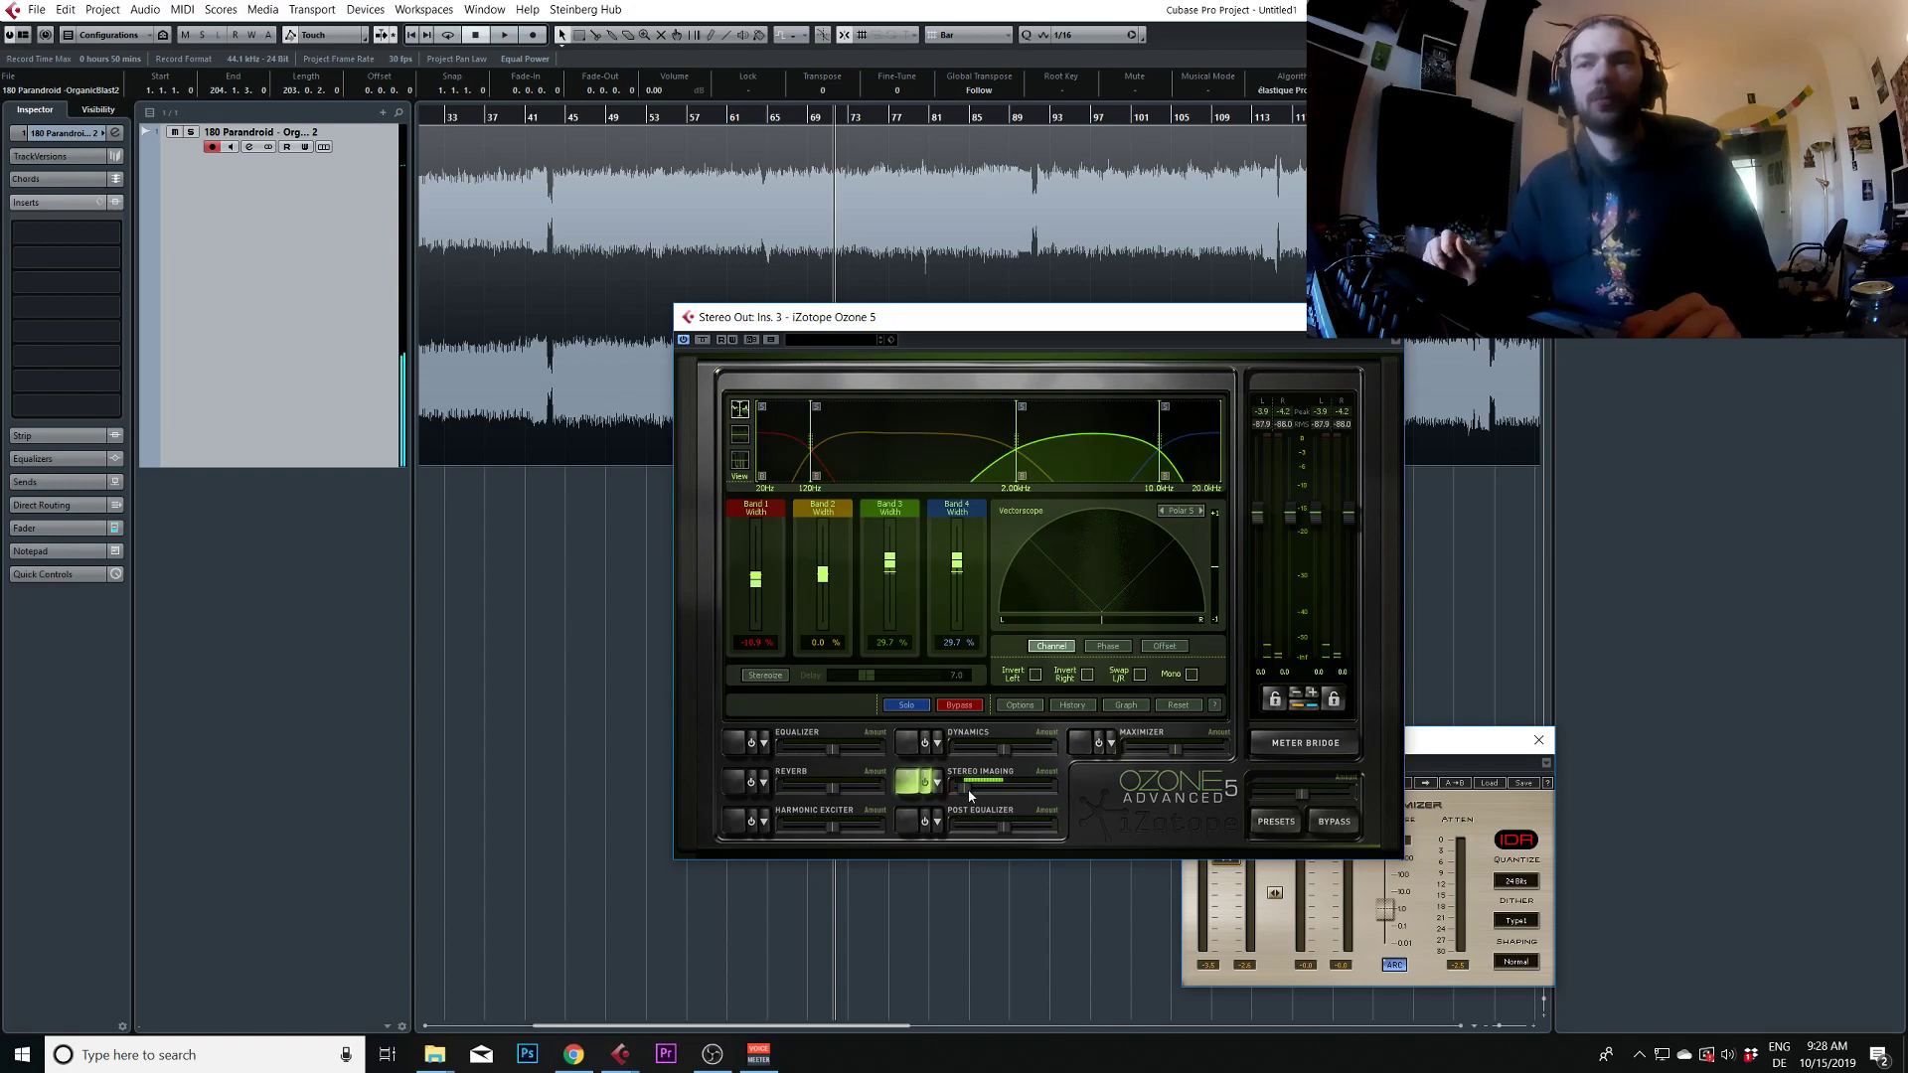
key(space)
drag(970, 795, 1005, 791)
key(space)
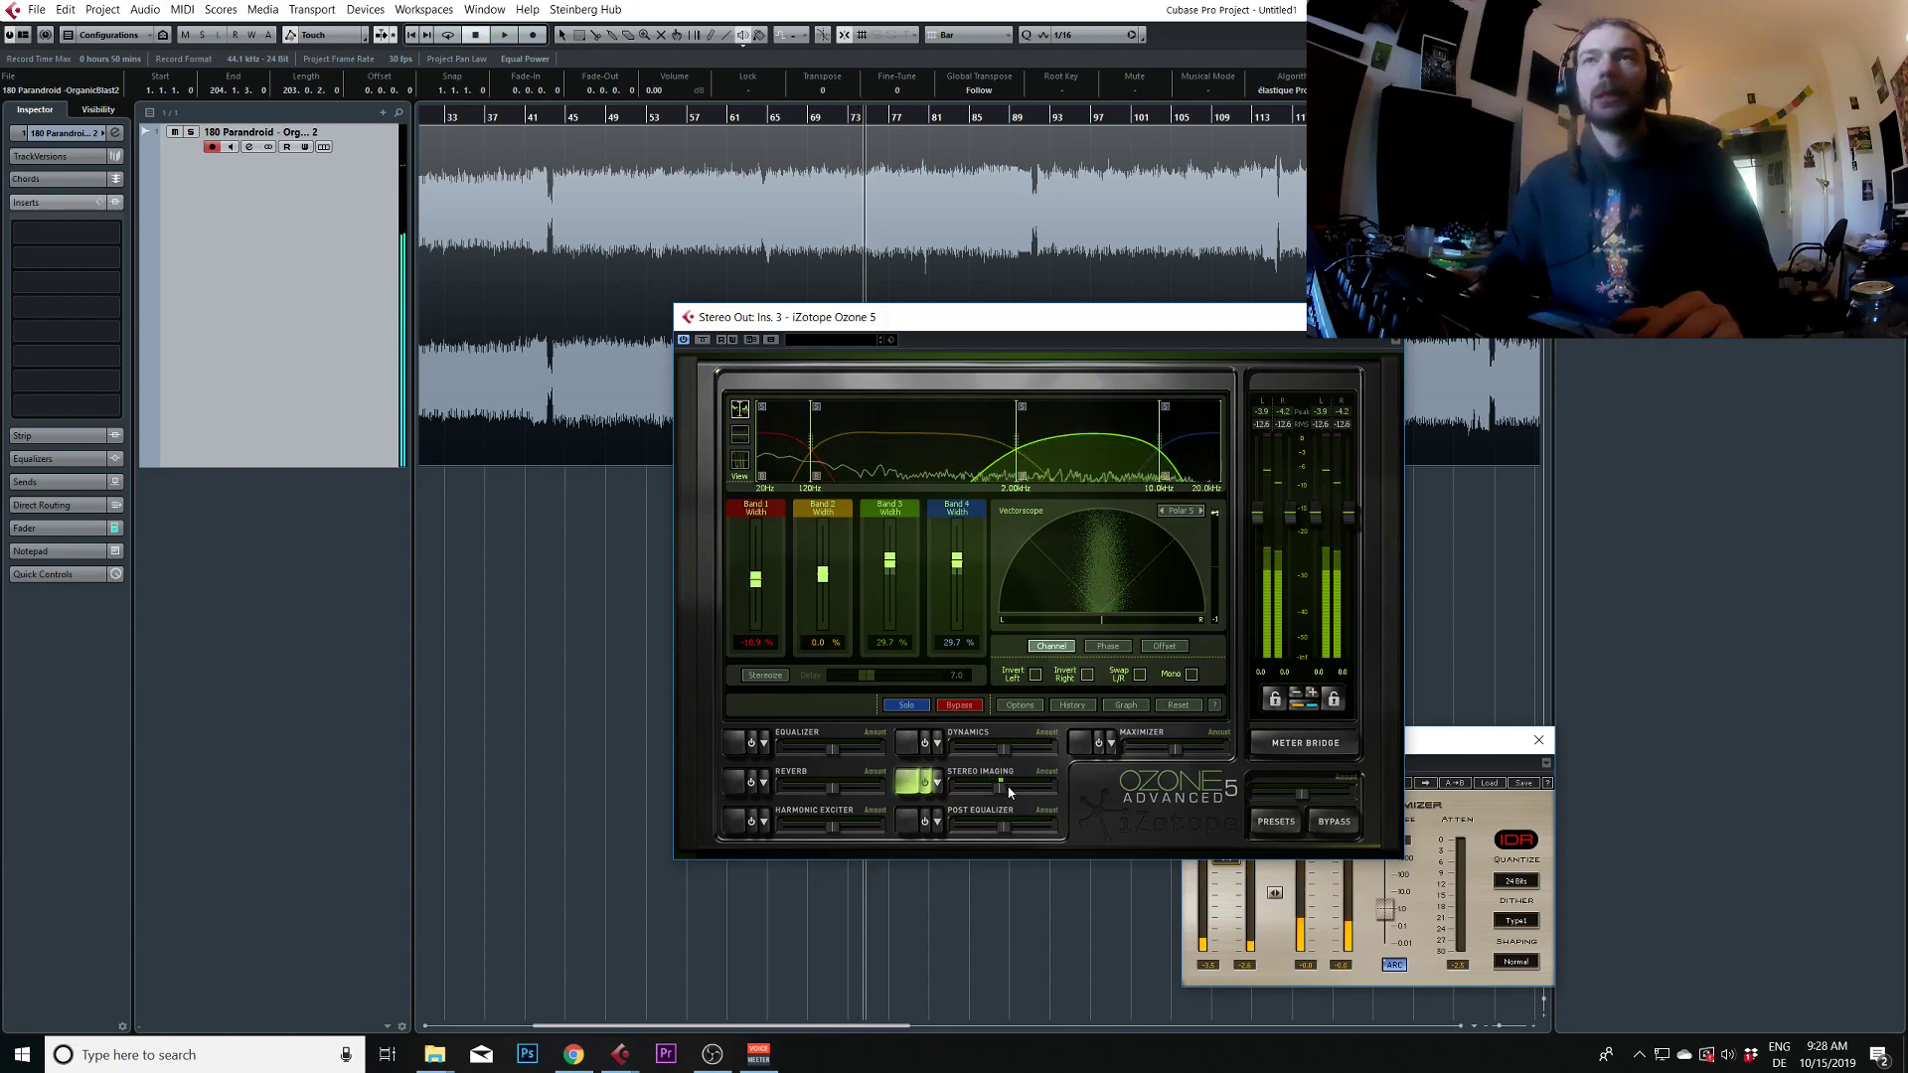
Enable Stereoize in the stereo imager and set its delay to 2.2 while auditioning from around bar 35
drag(668, 239, 764, 238)
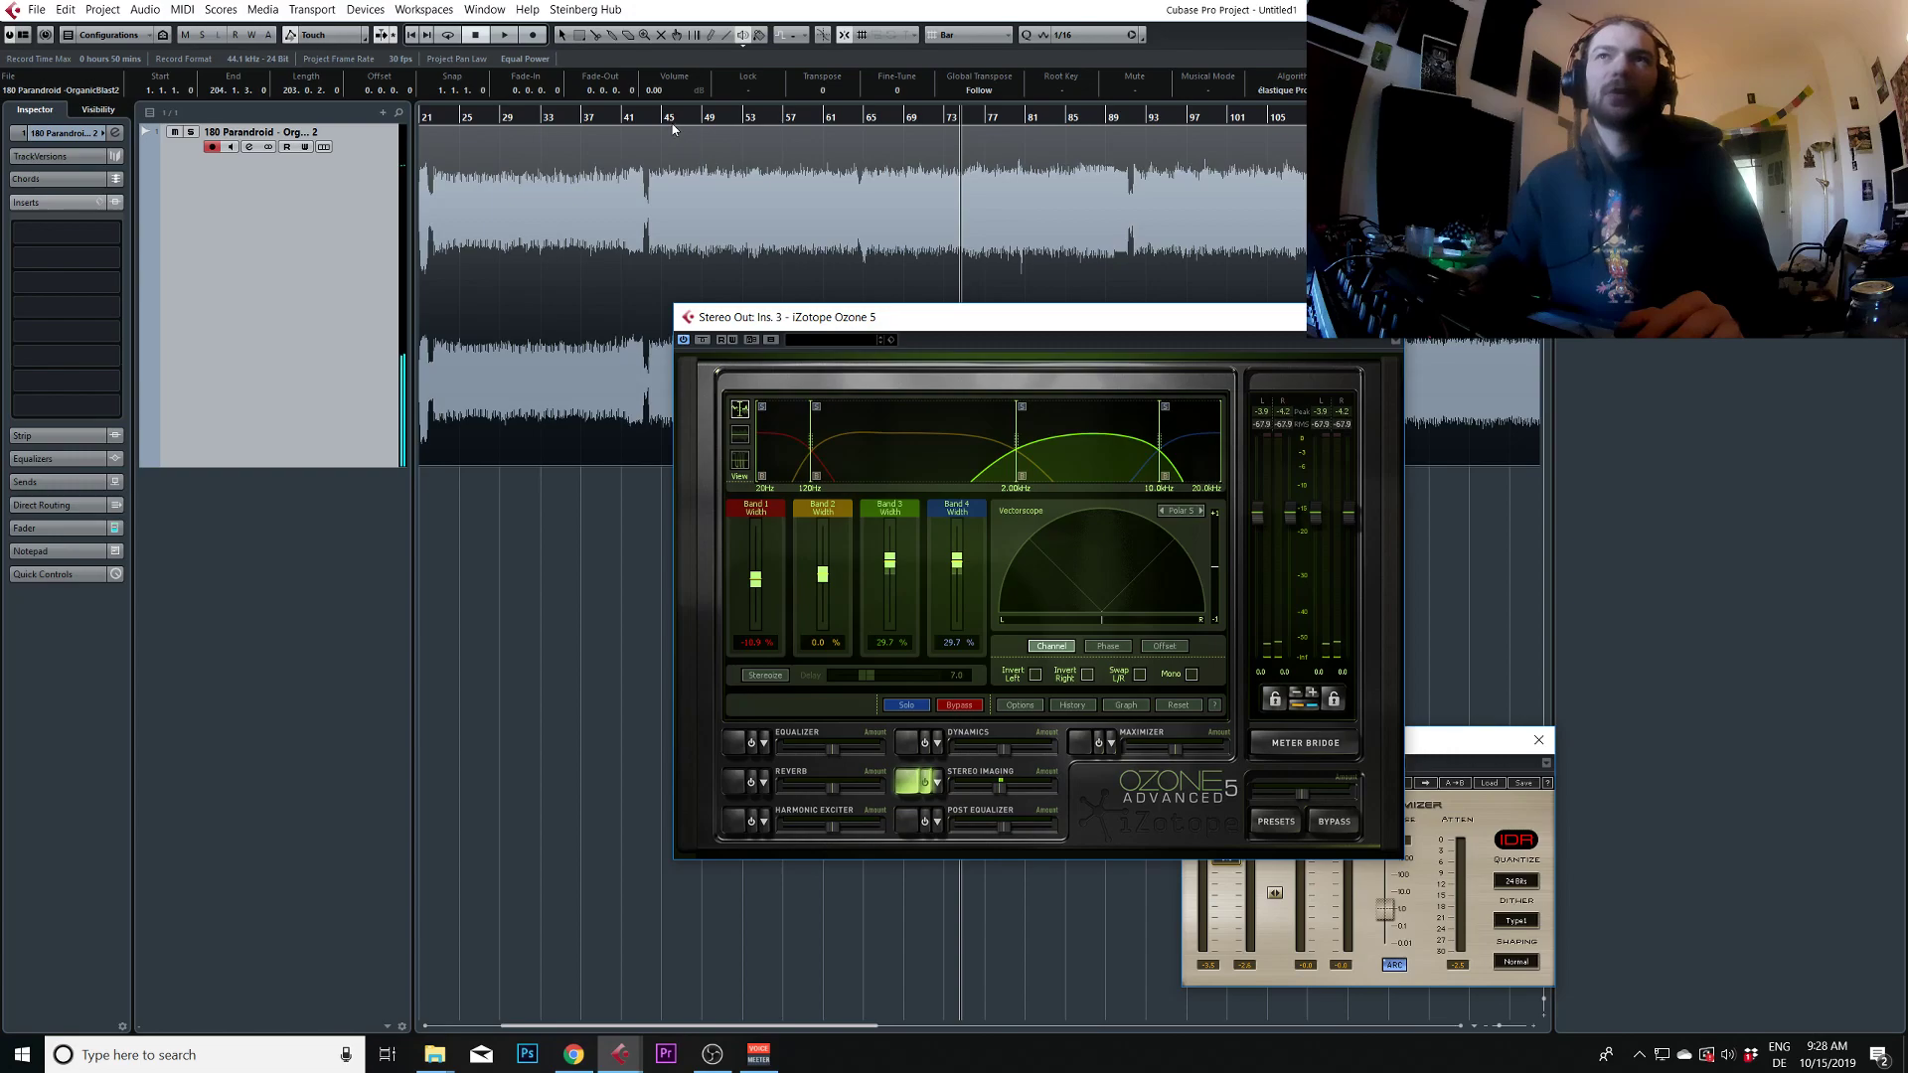
click(672, 124)
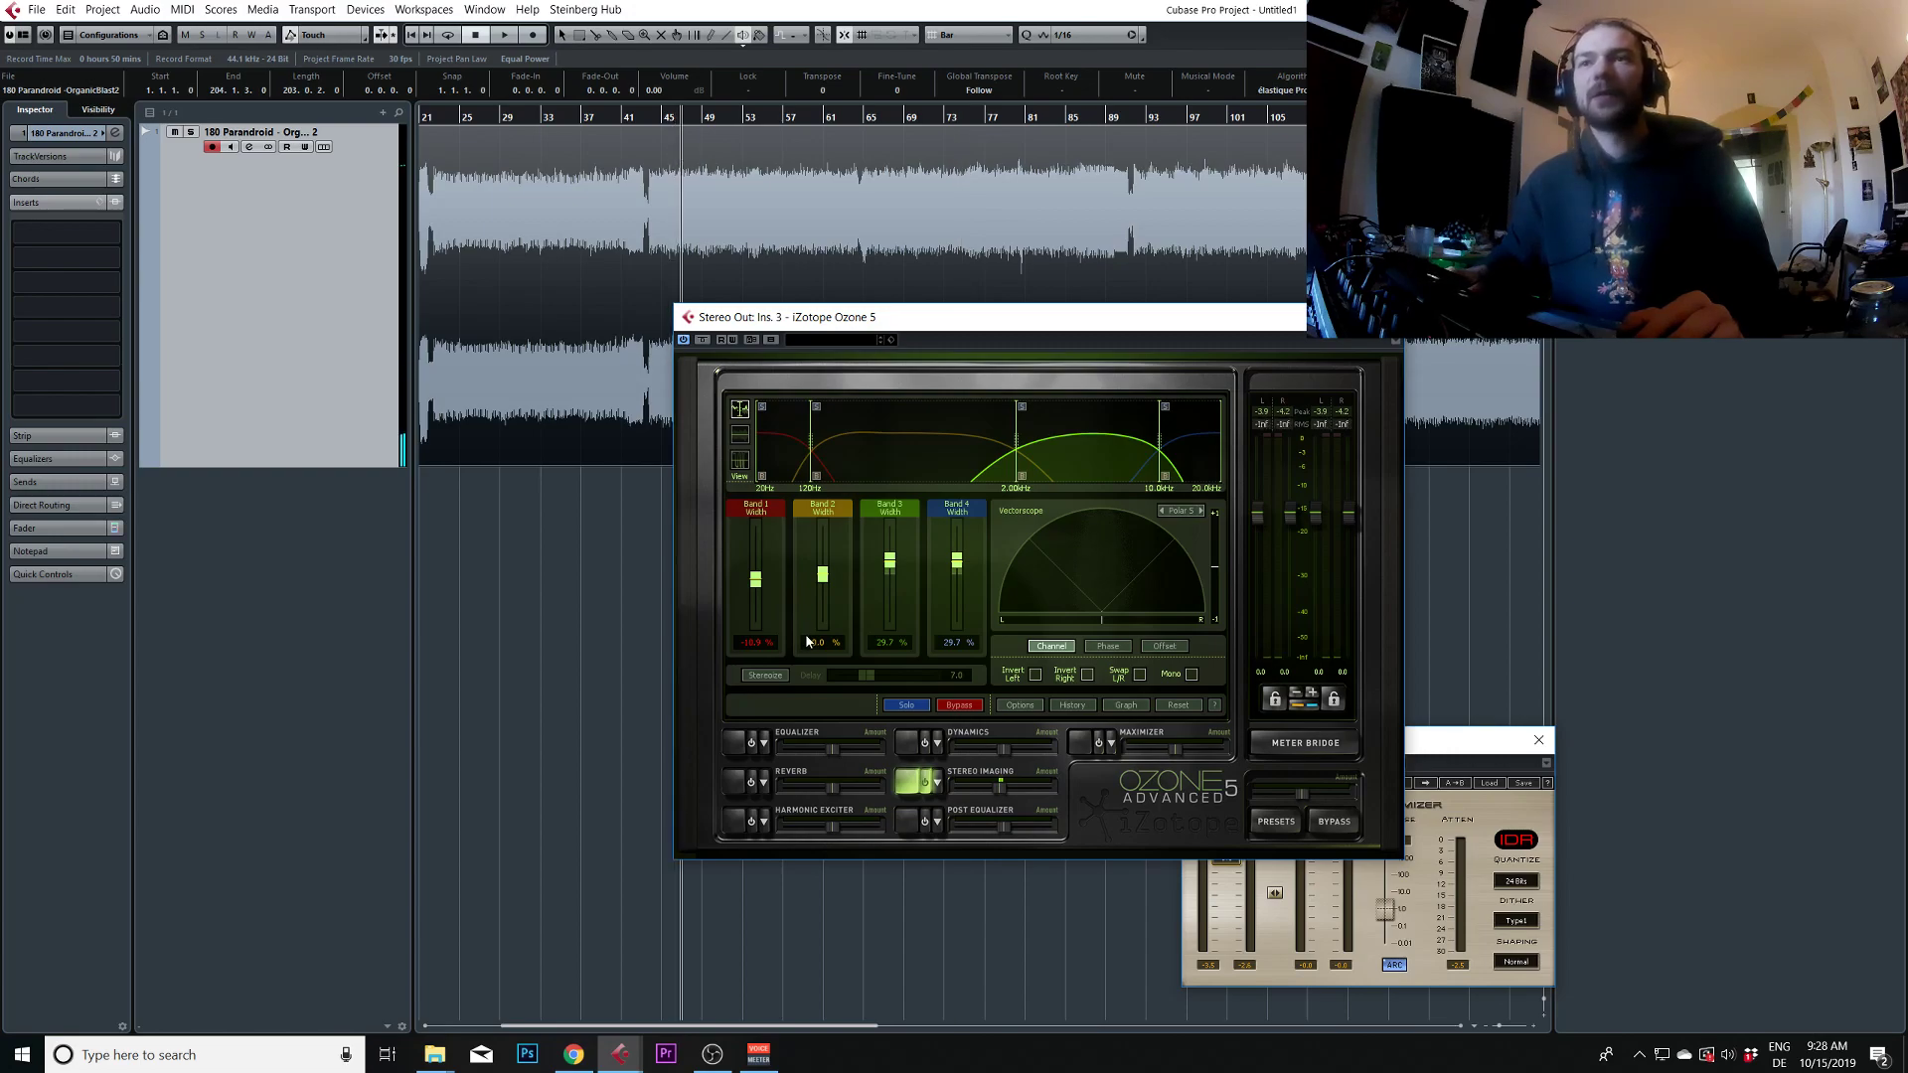
click(765, 676)
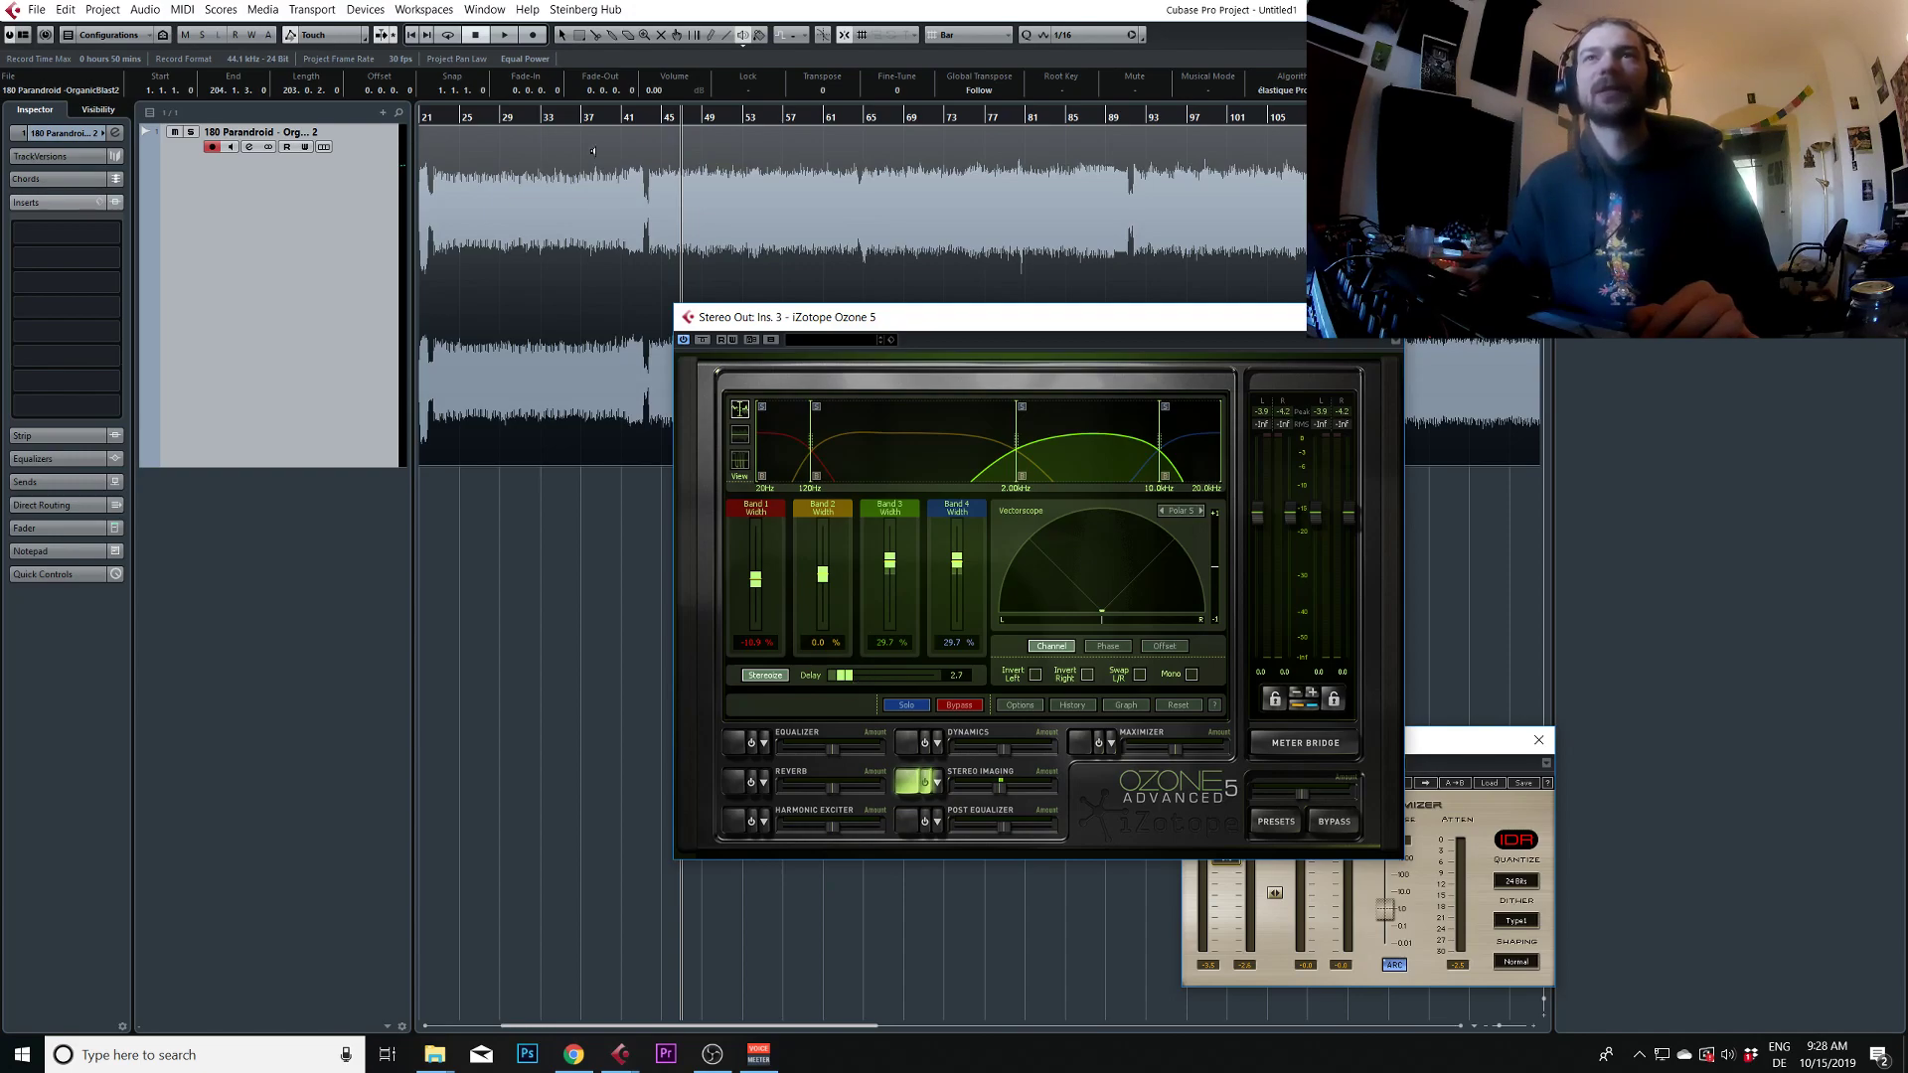
click(565, 121)
key(space)
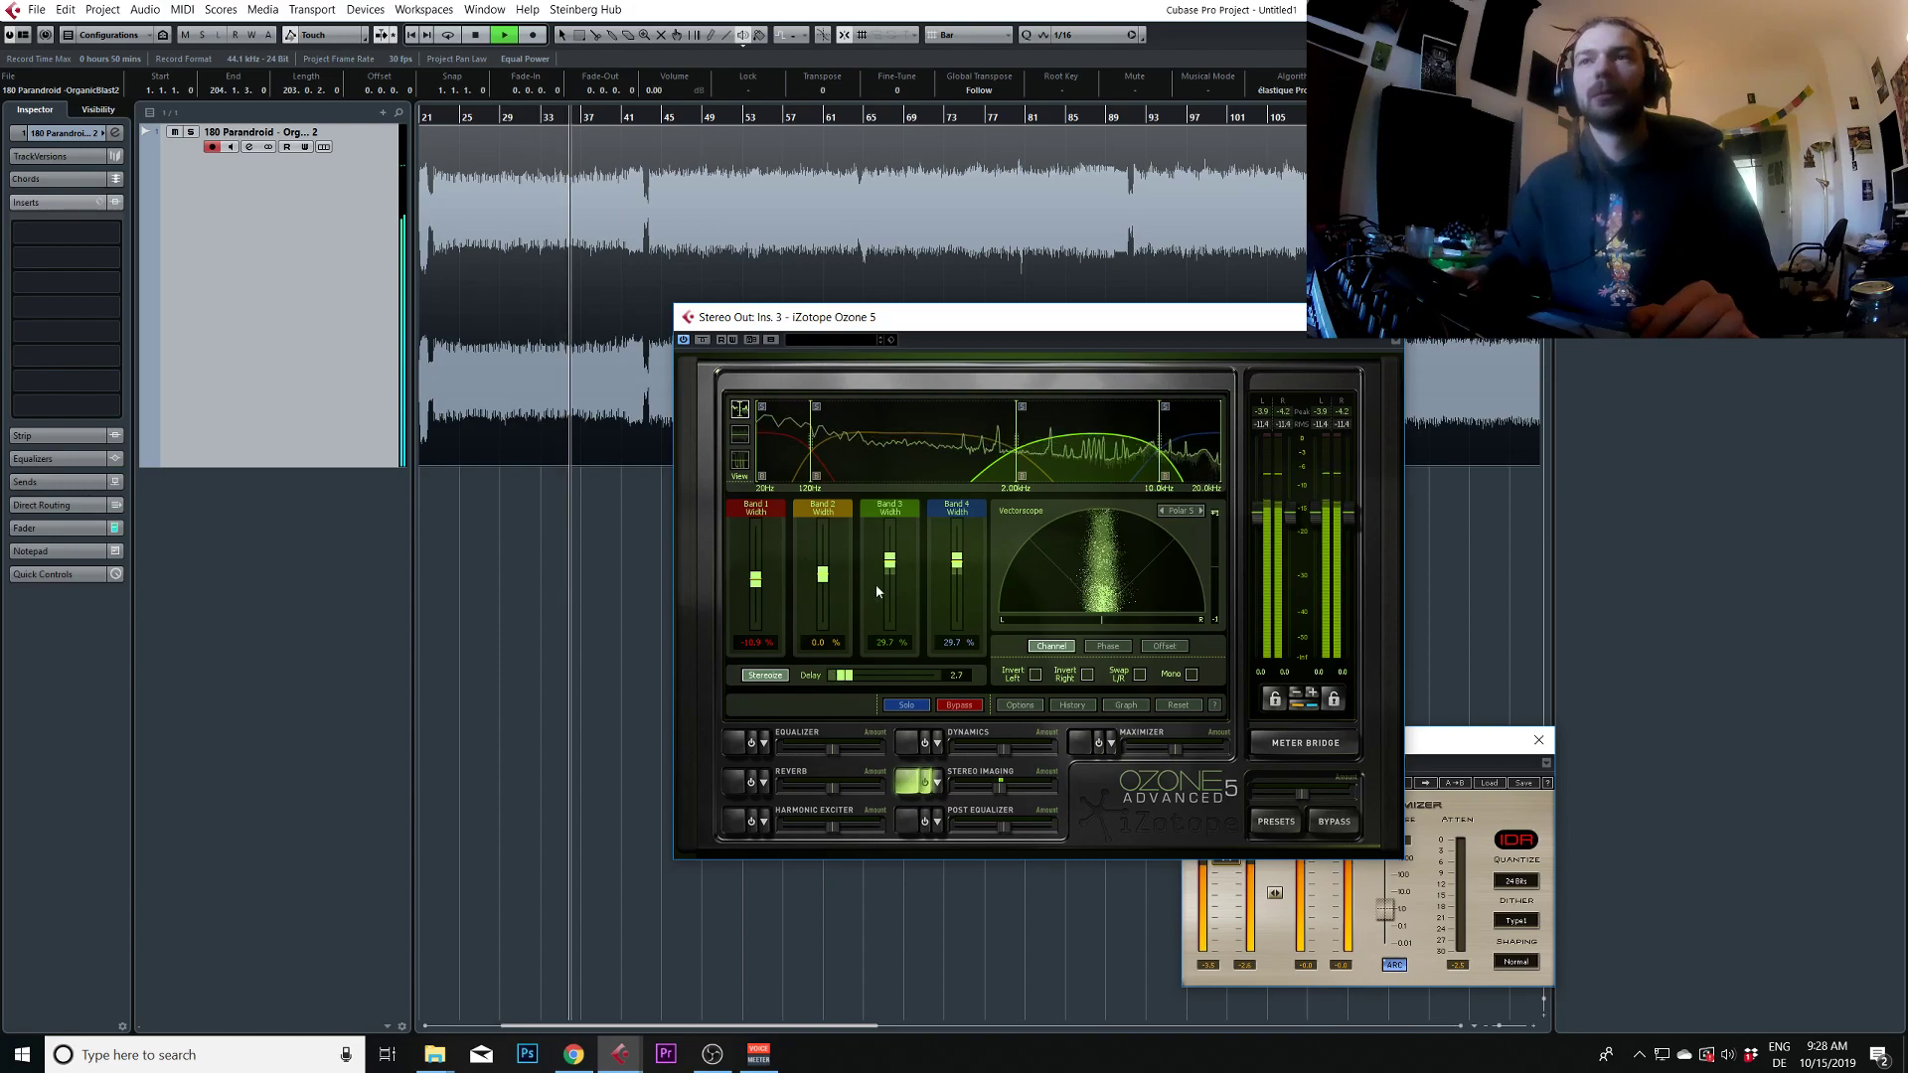
drag(838, 684, 836, 684)
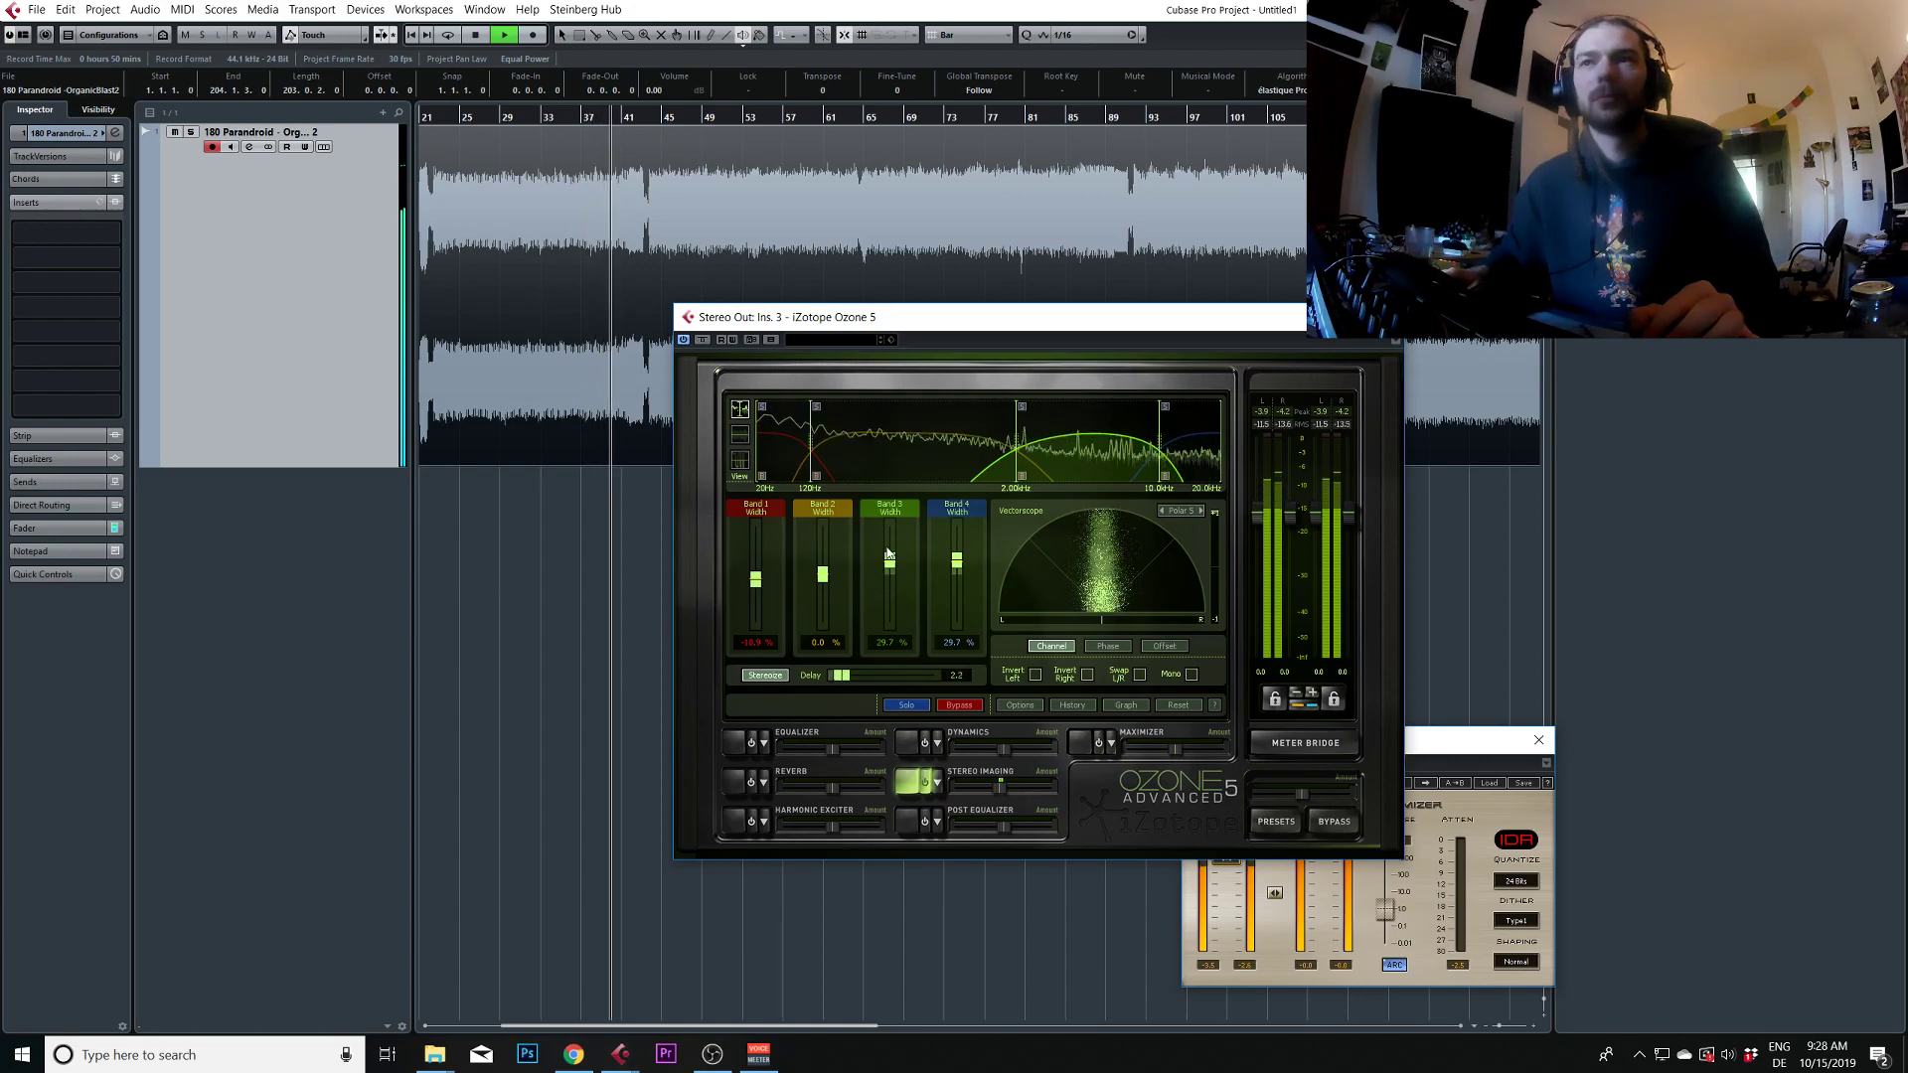
Set the Band 3 width to 34.4% and Band 4 width to 45.3%, and audition the result from around bar 59
mouse_move(890, 560)
mouse_down()
mouse_move(873, 508)
mouse_move(891, 558)
mouse_move(958, 552)
mouse_move(892, 569)
mouse_up()
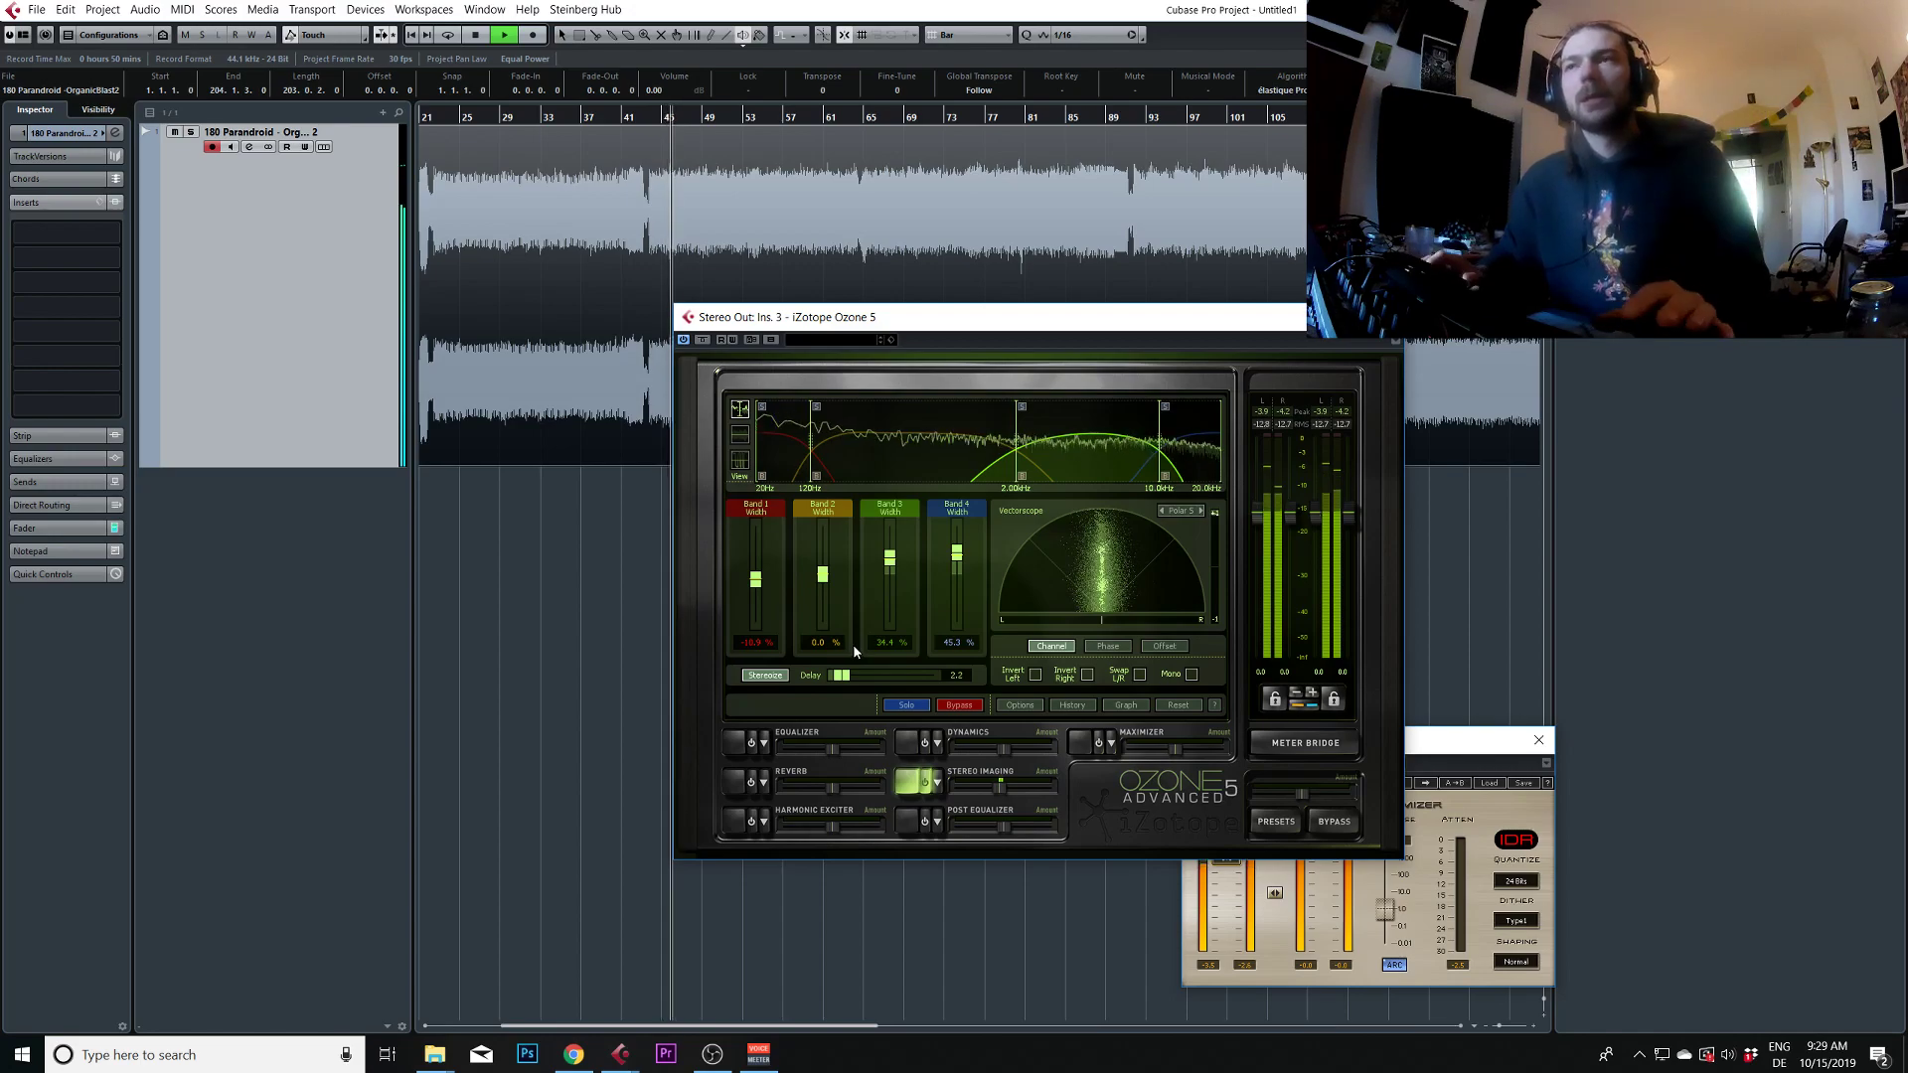
key(space)
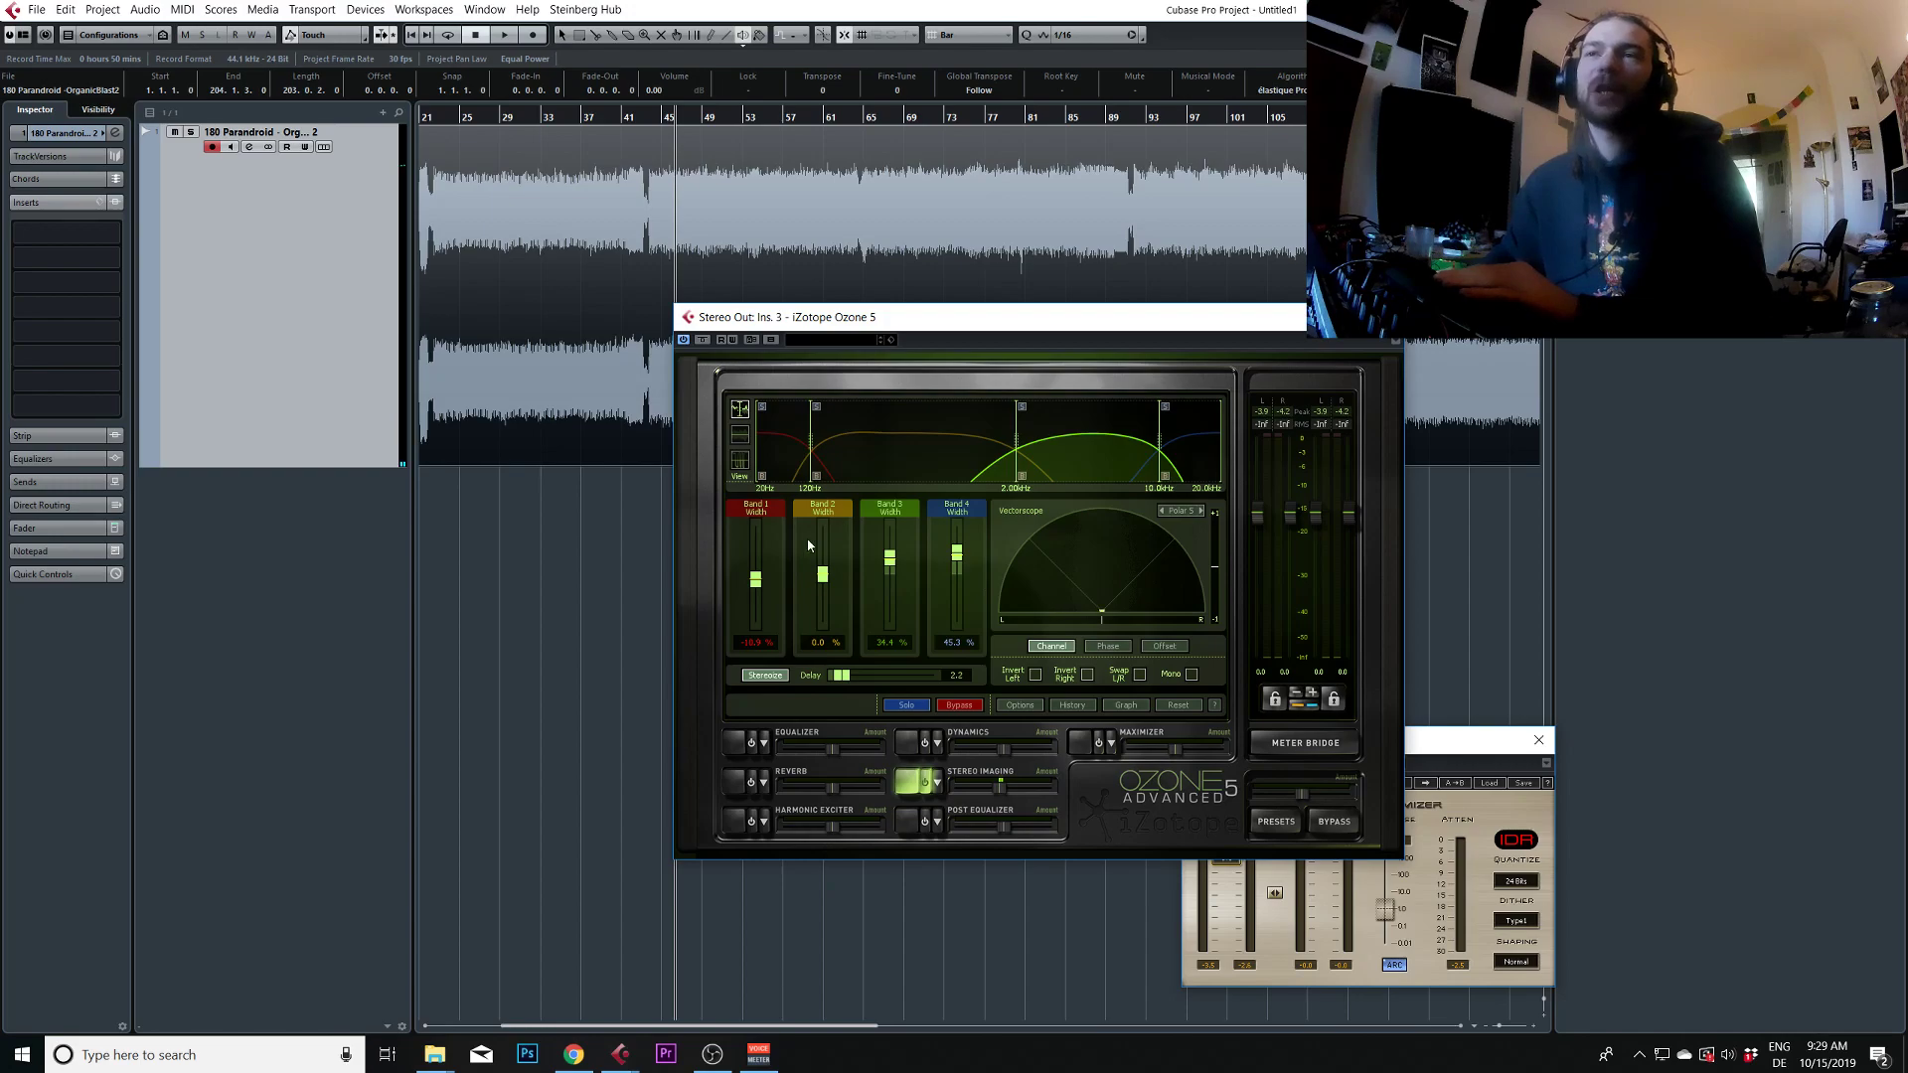
click(810, 125)
key(space)
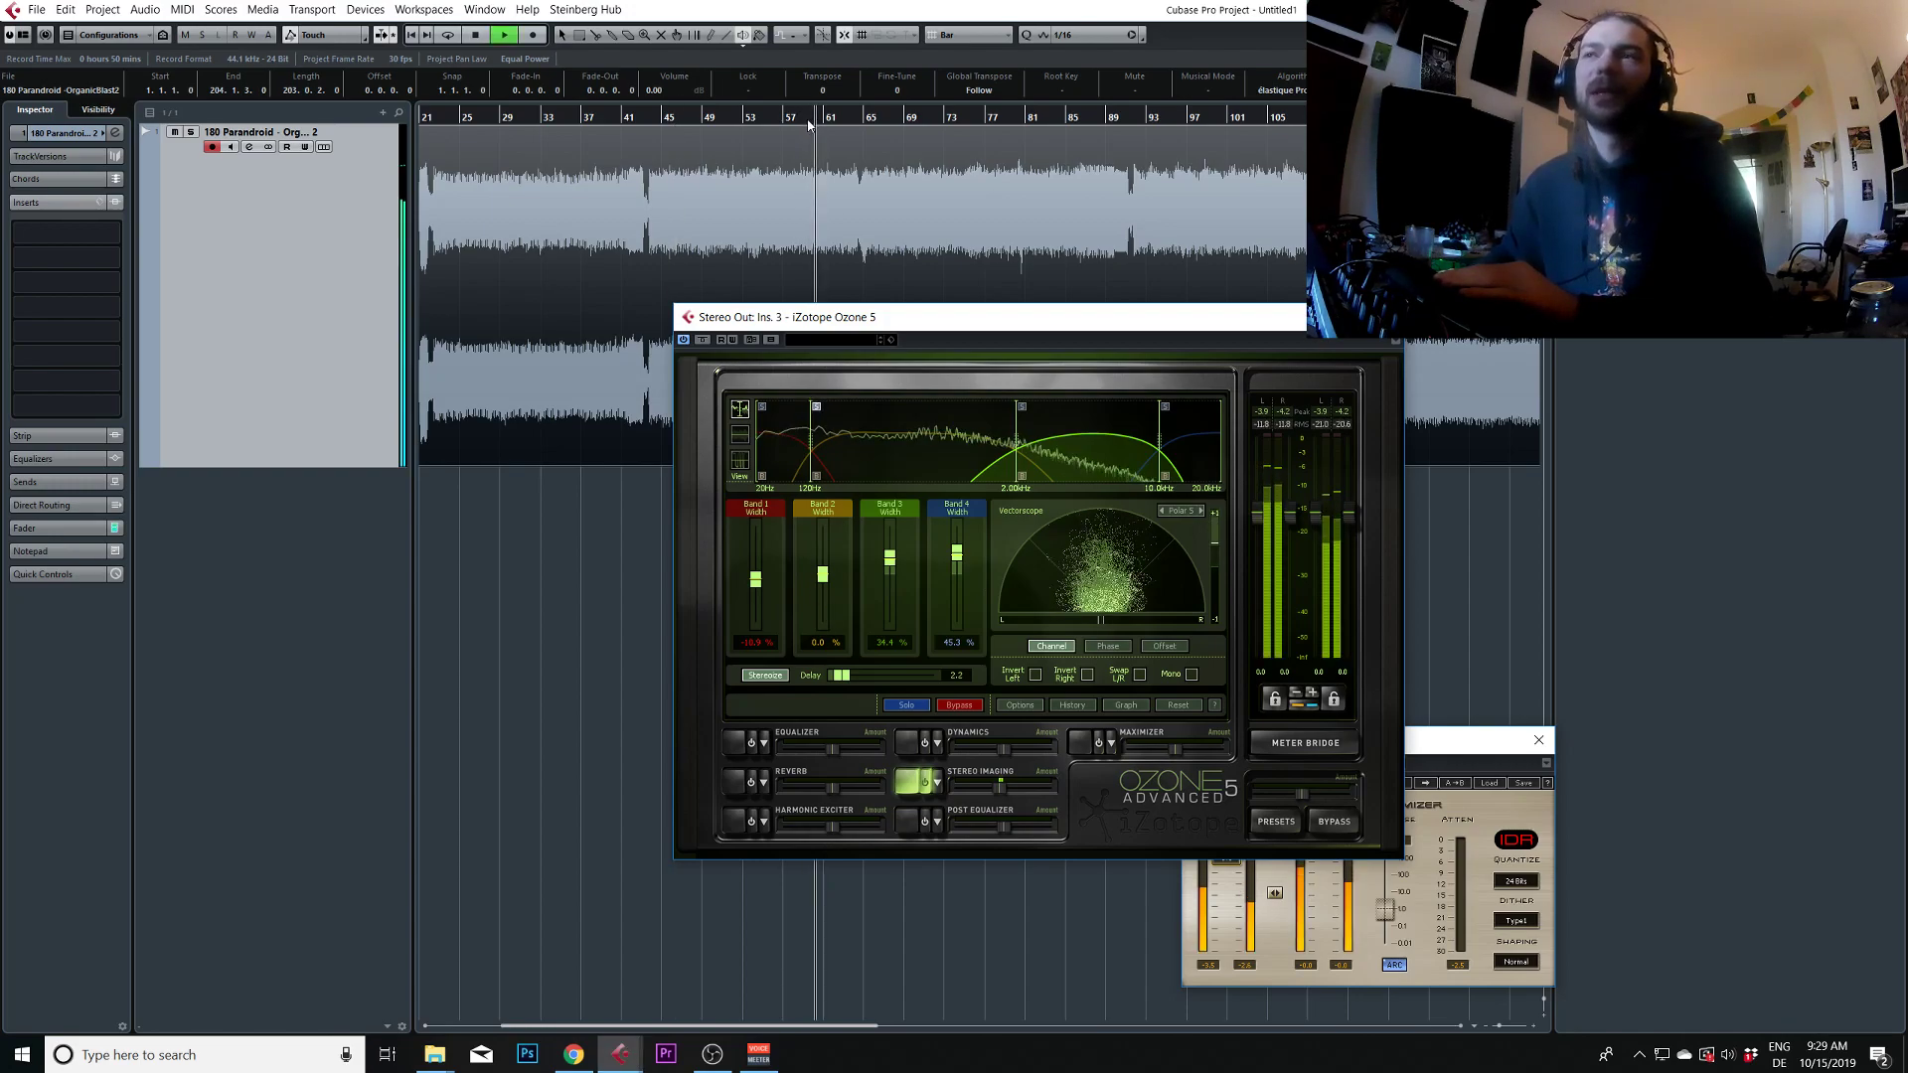
key(space)
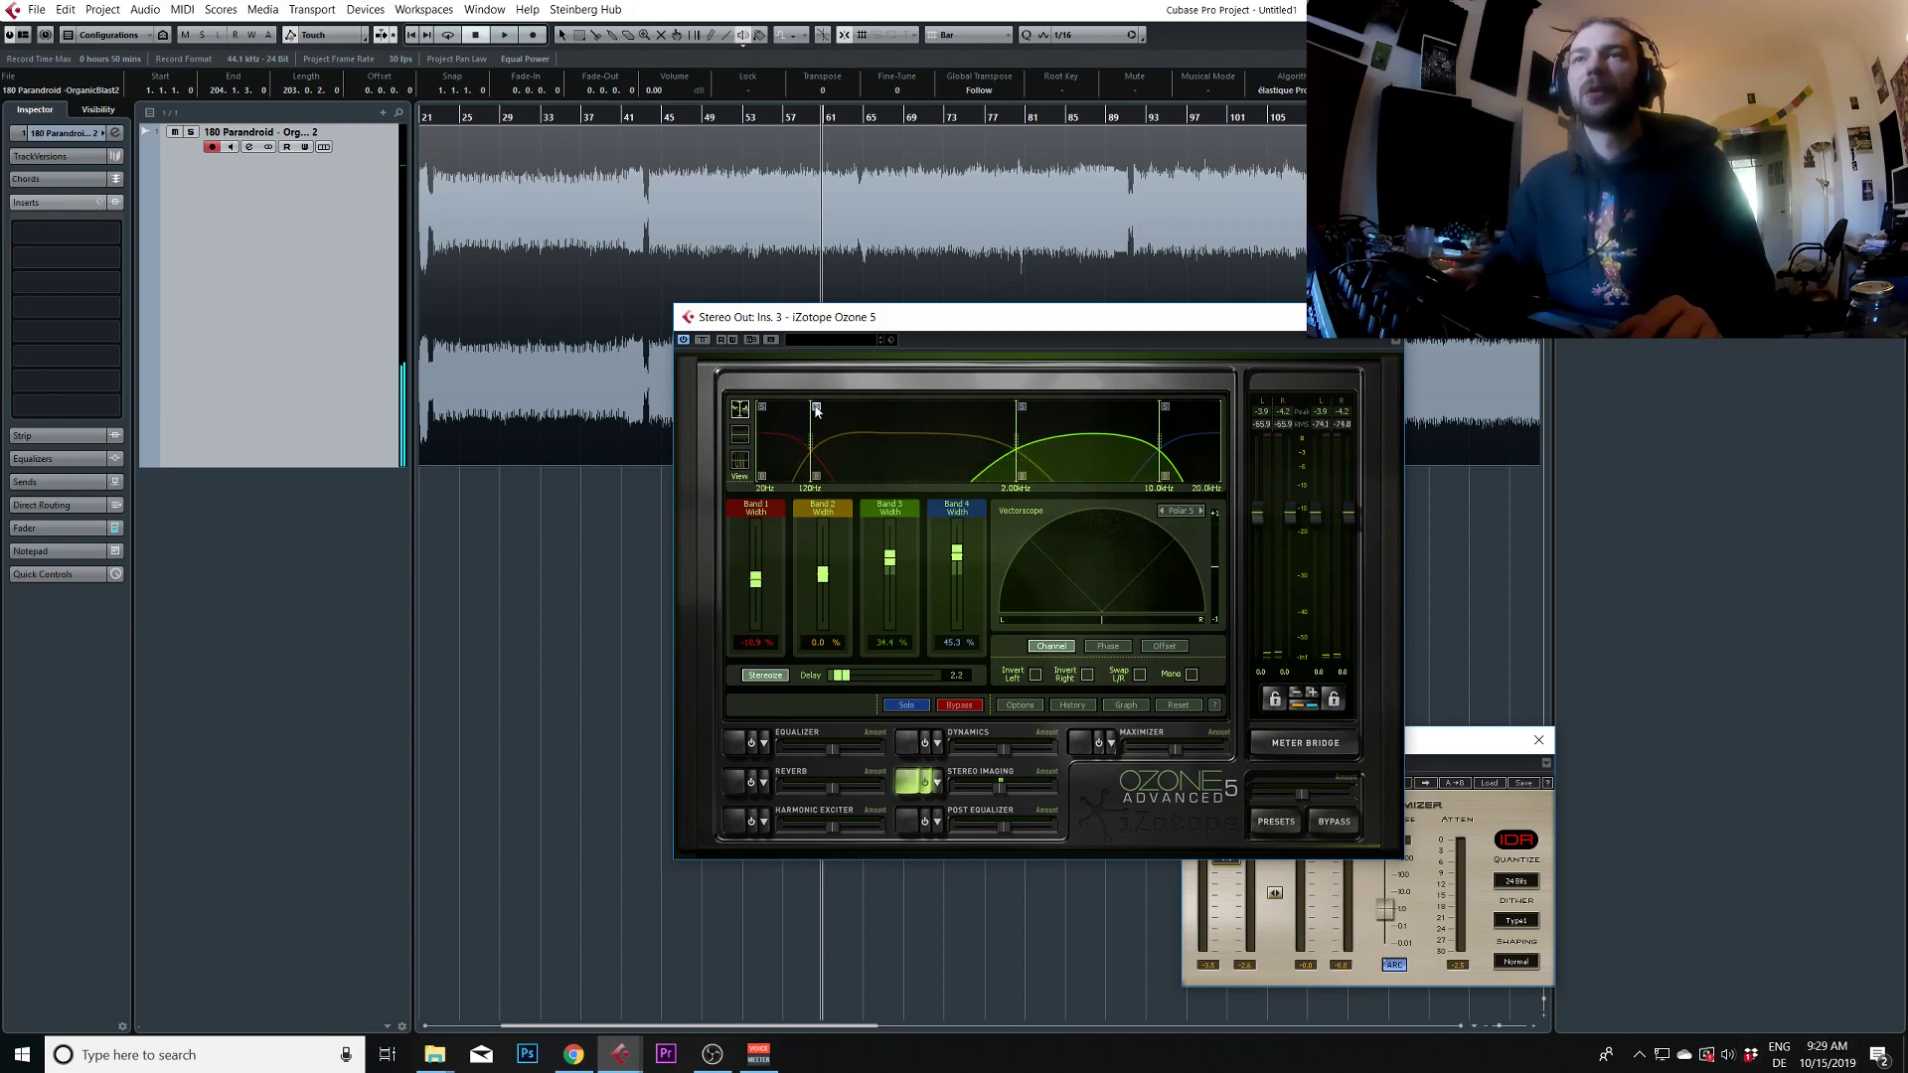
key(space)
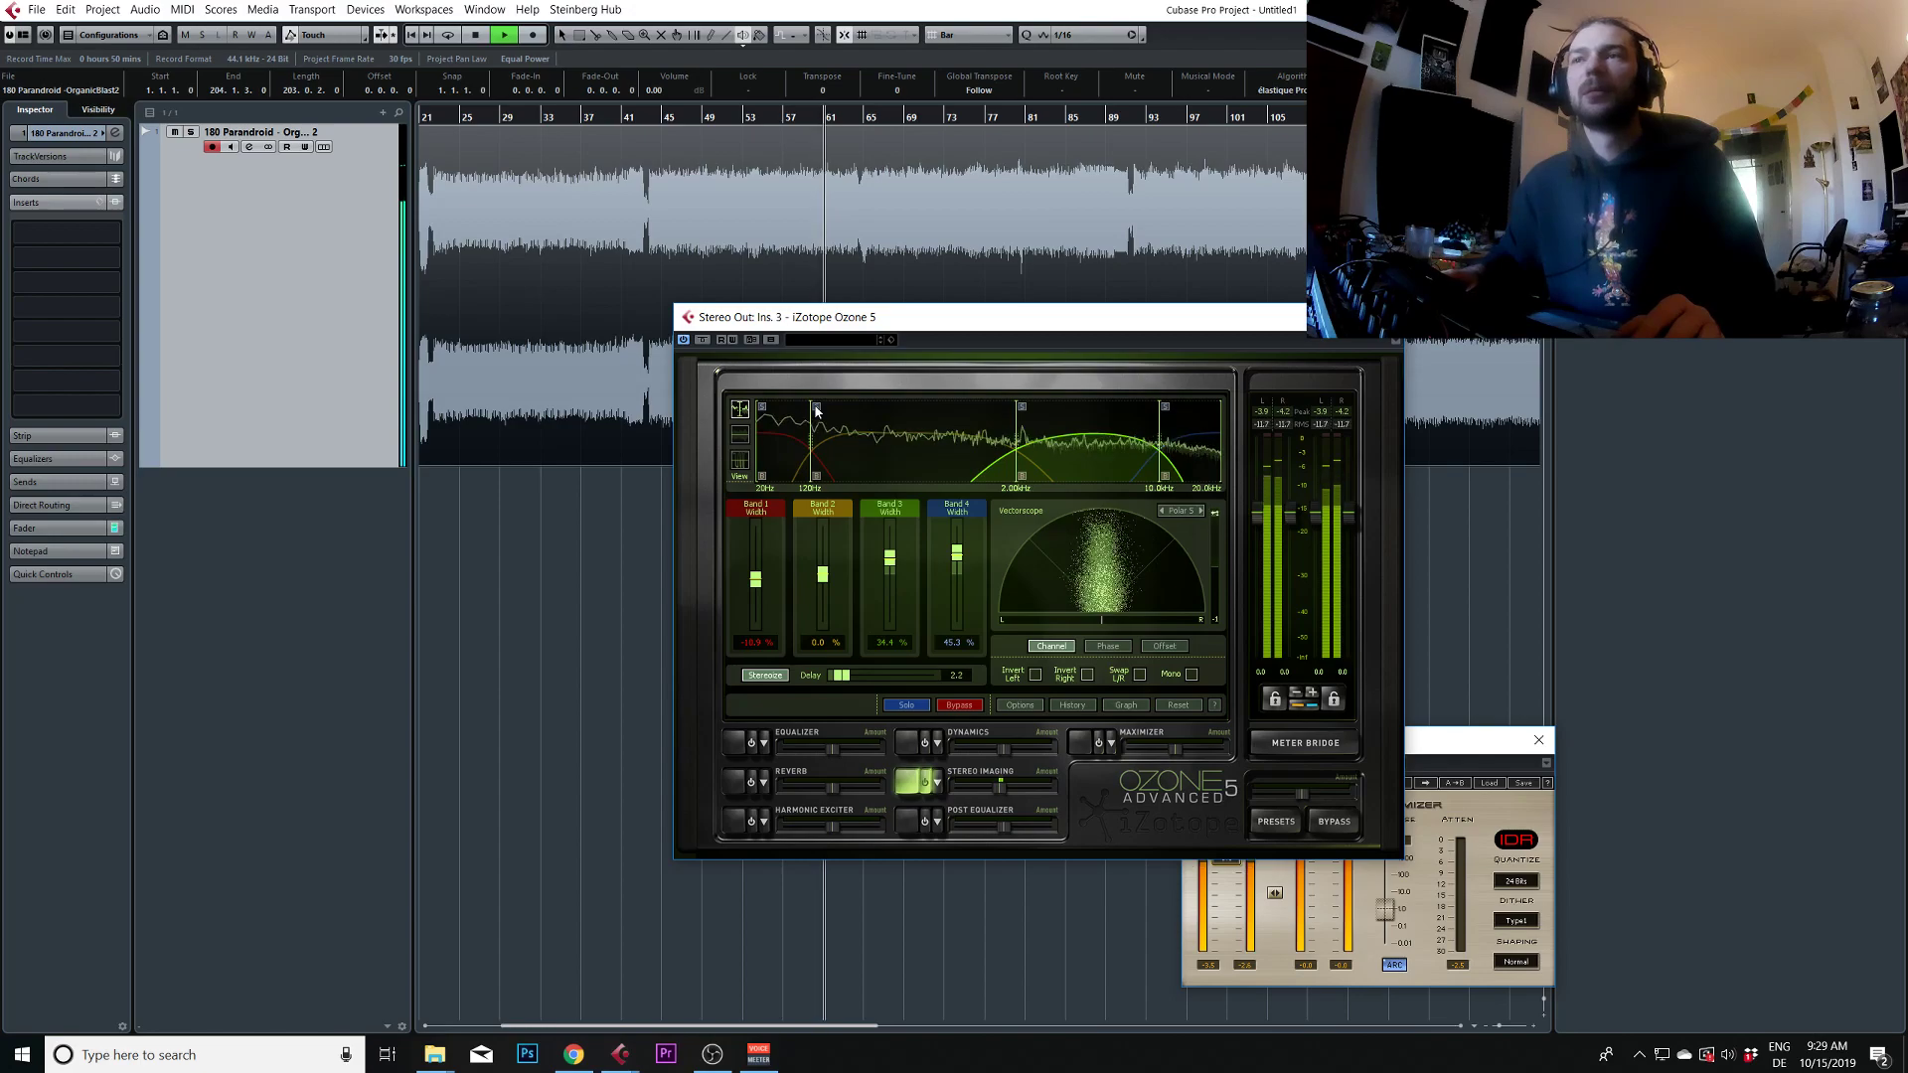
Look over the stereo imager's Phase and Offset options, stop playback, and return to the Channel options
click(1119, 647)
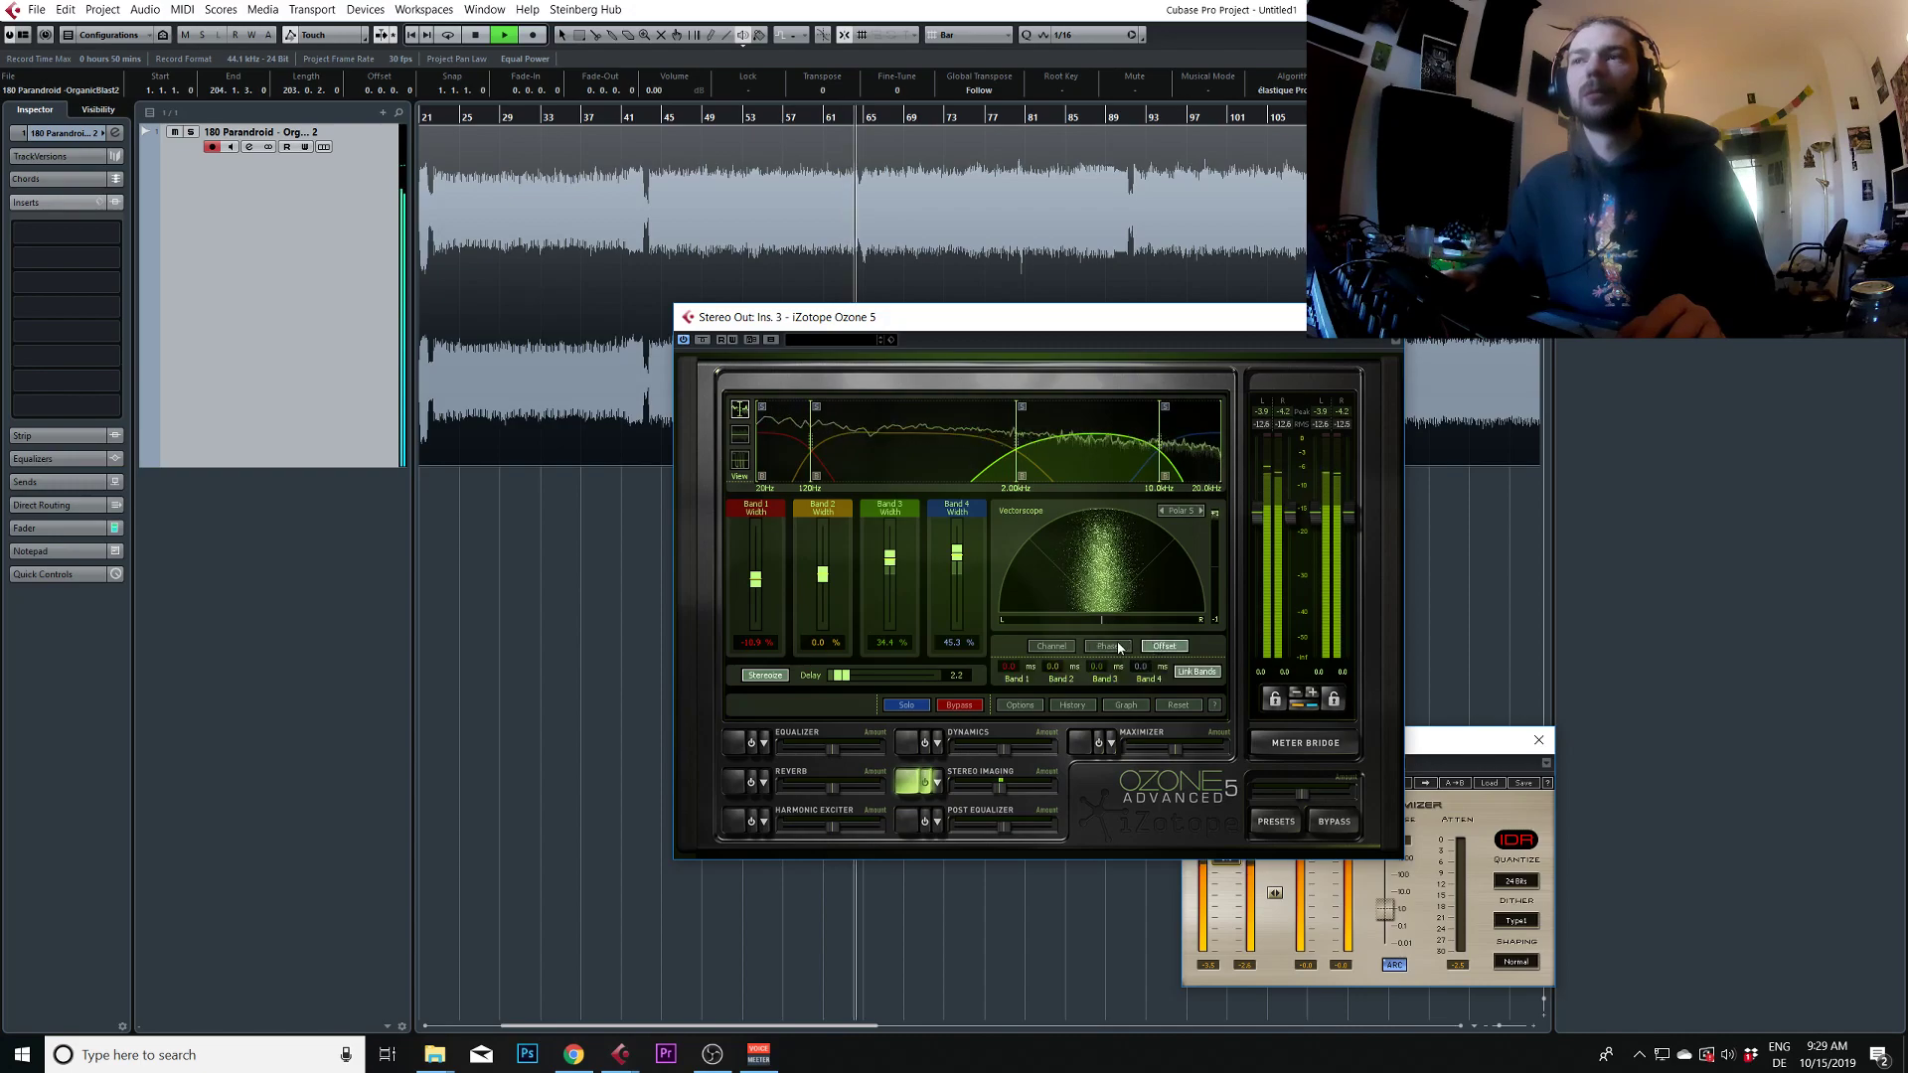
key(space)
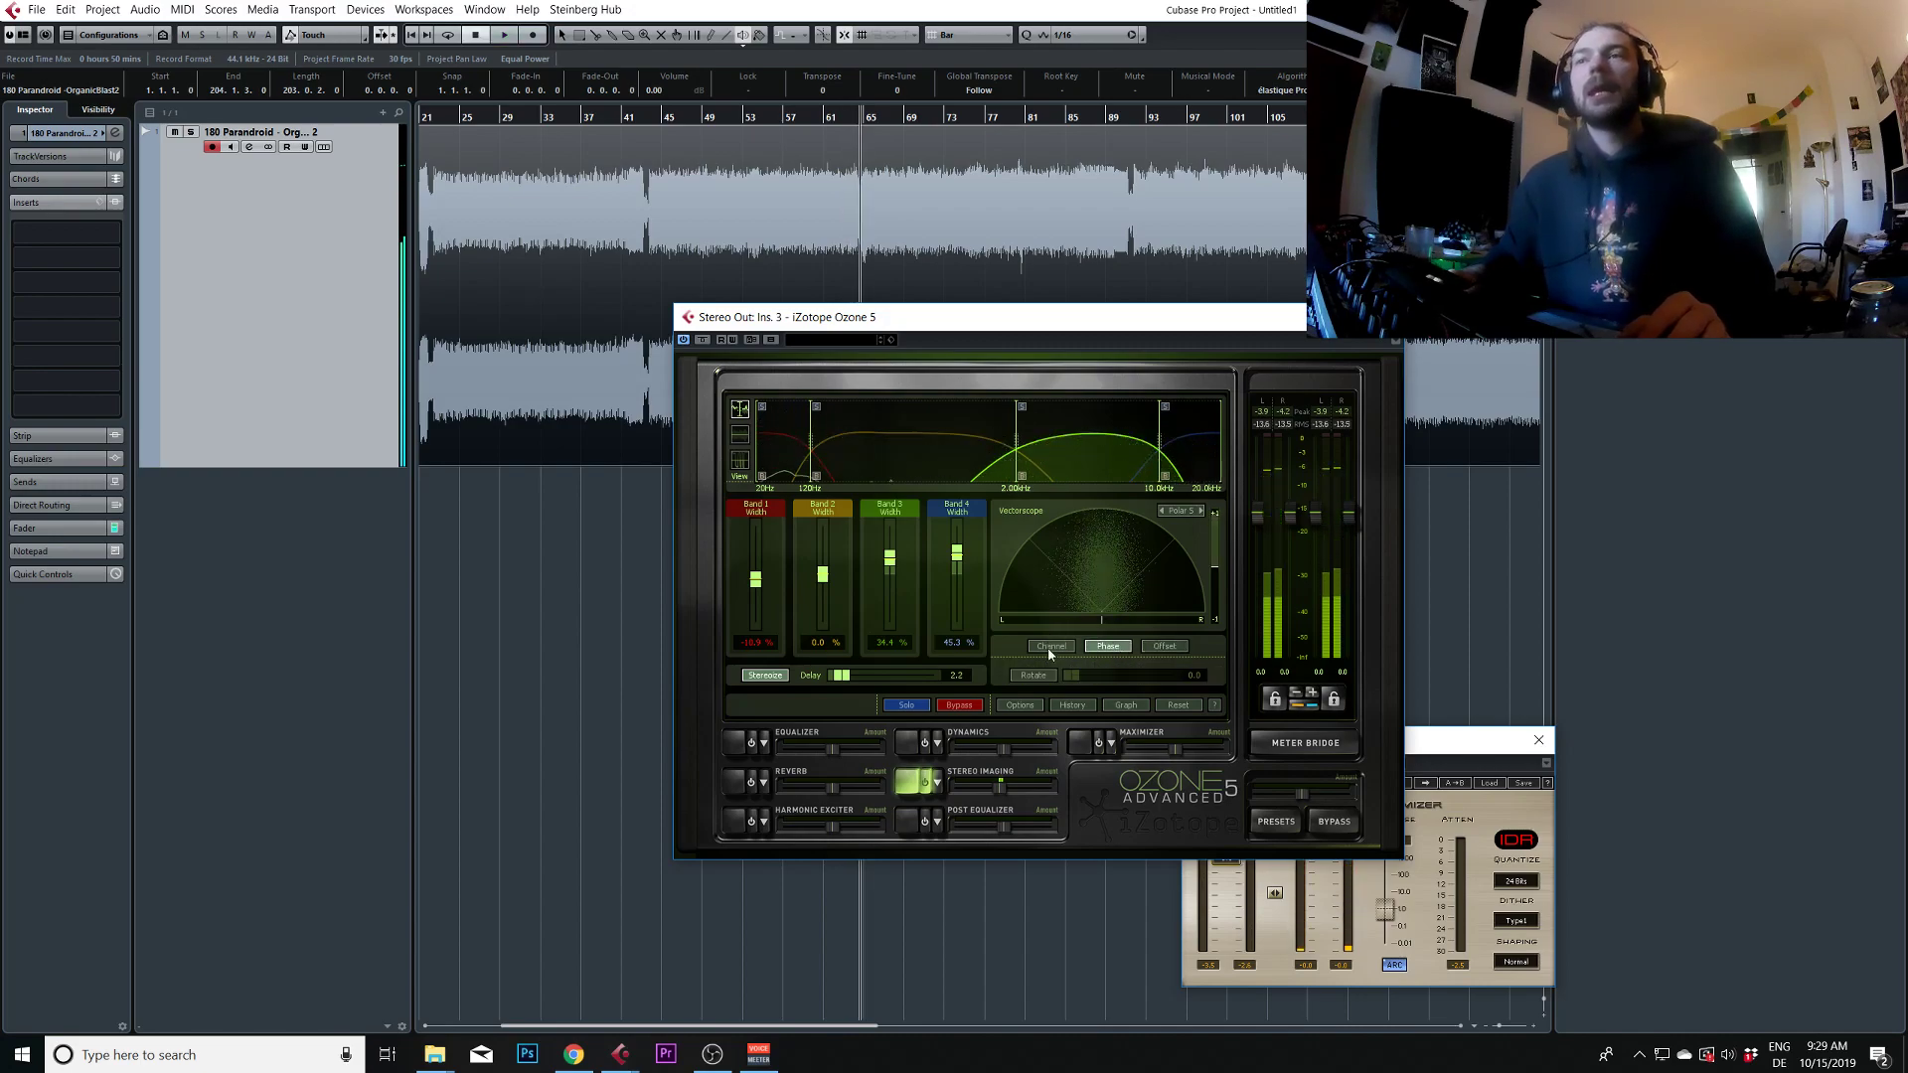
click(1063, 649)
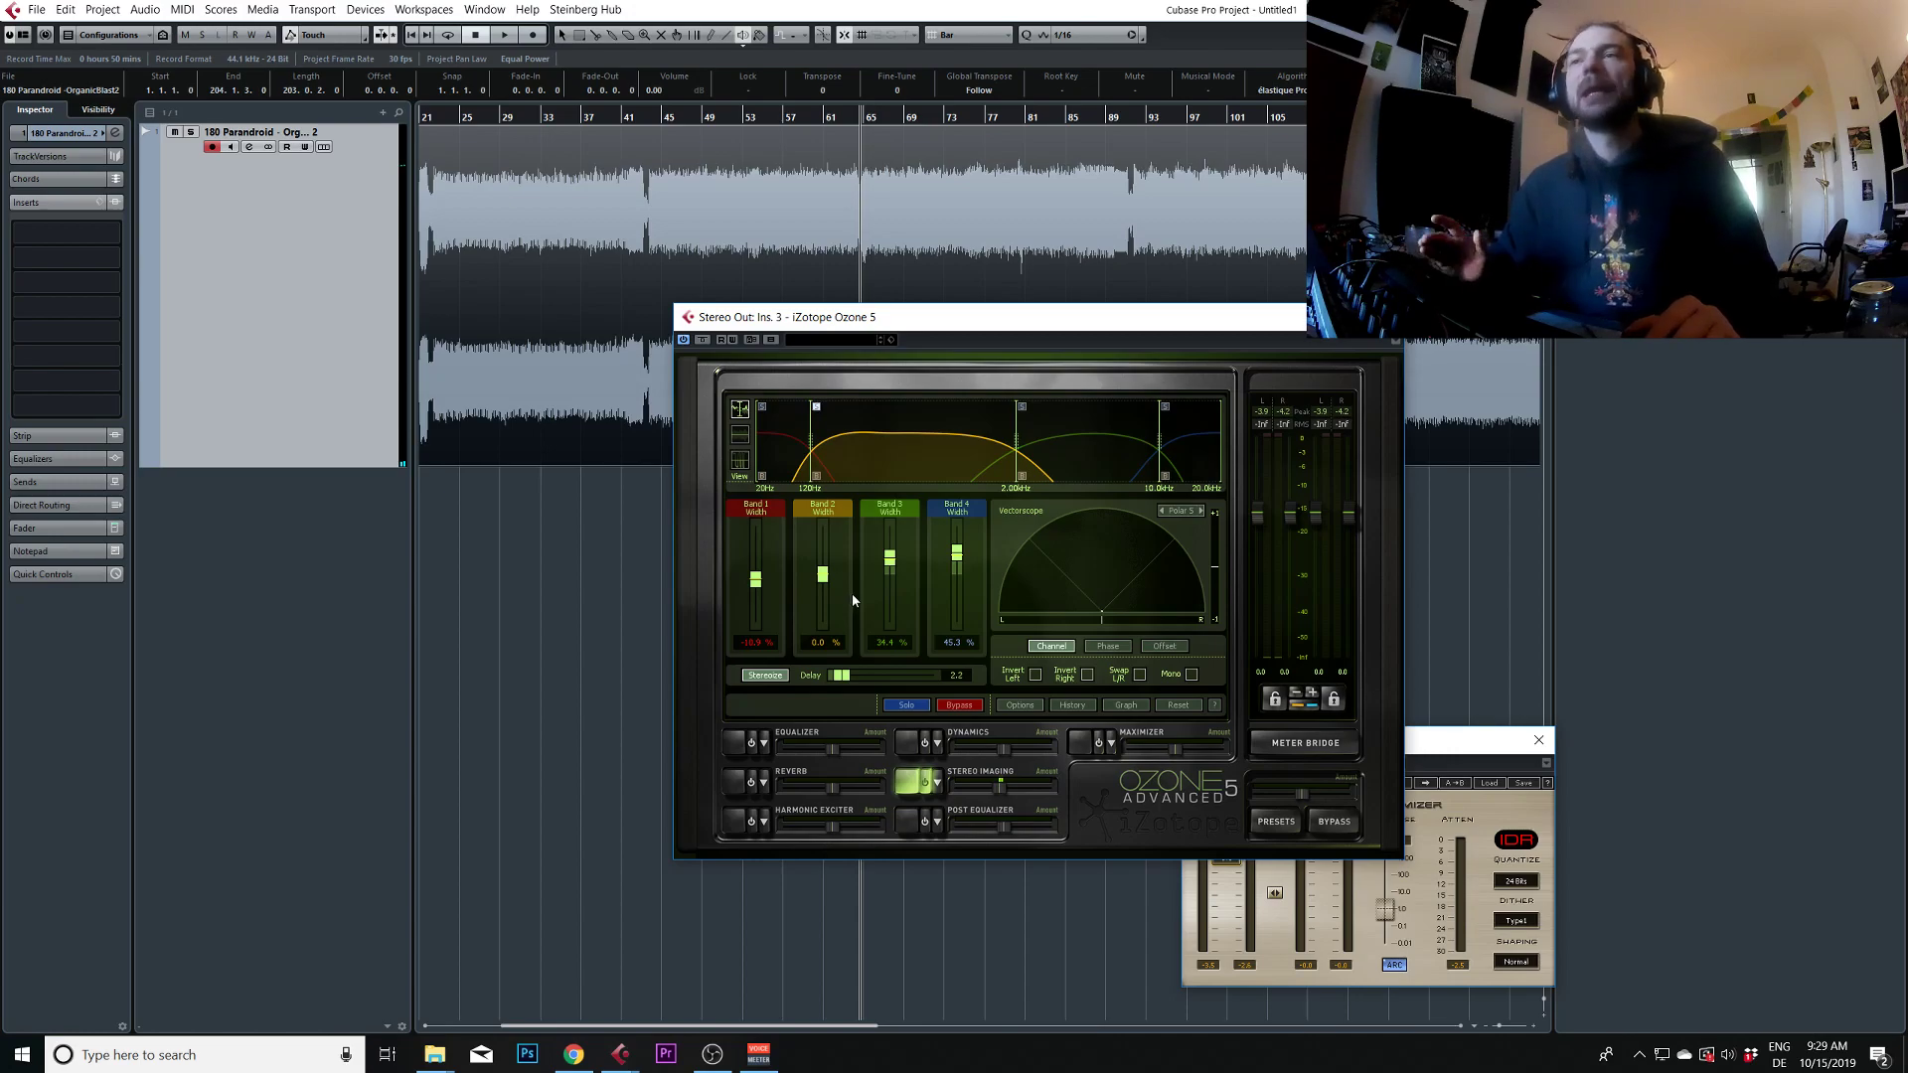
Narrow the Band 2 width to -95.3% in the stereo imager while auditioning from around bar 65
key(space)
drag(830, 576, 845, 651)
key(space)
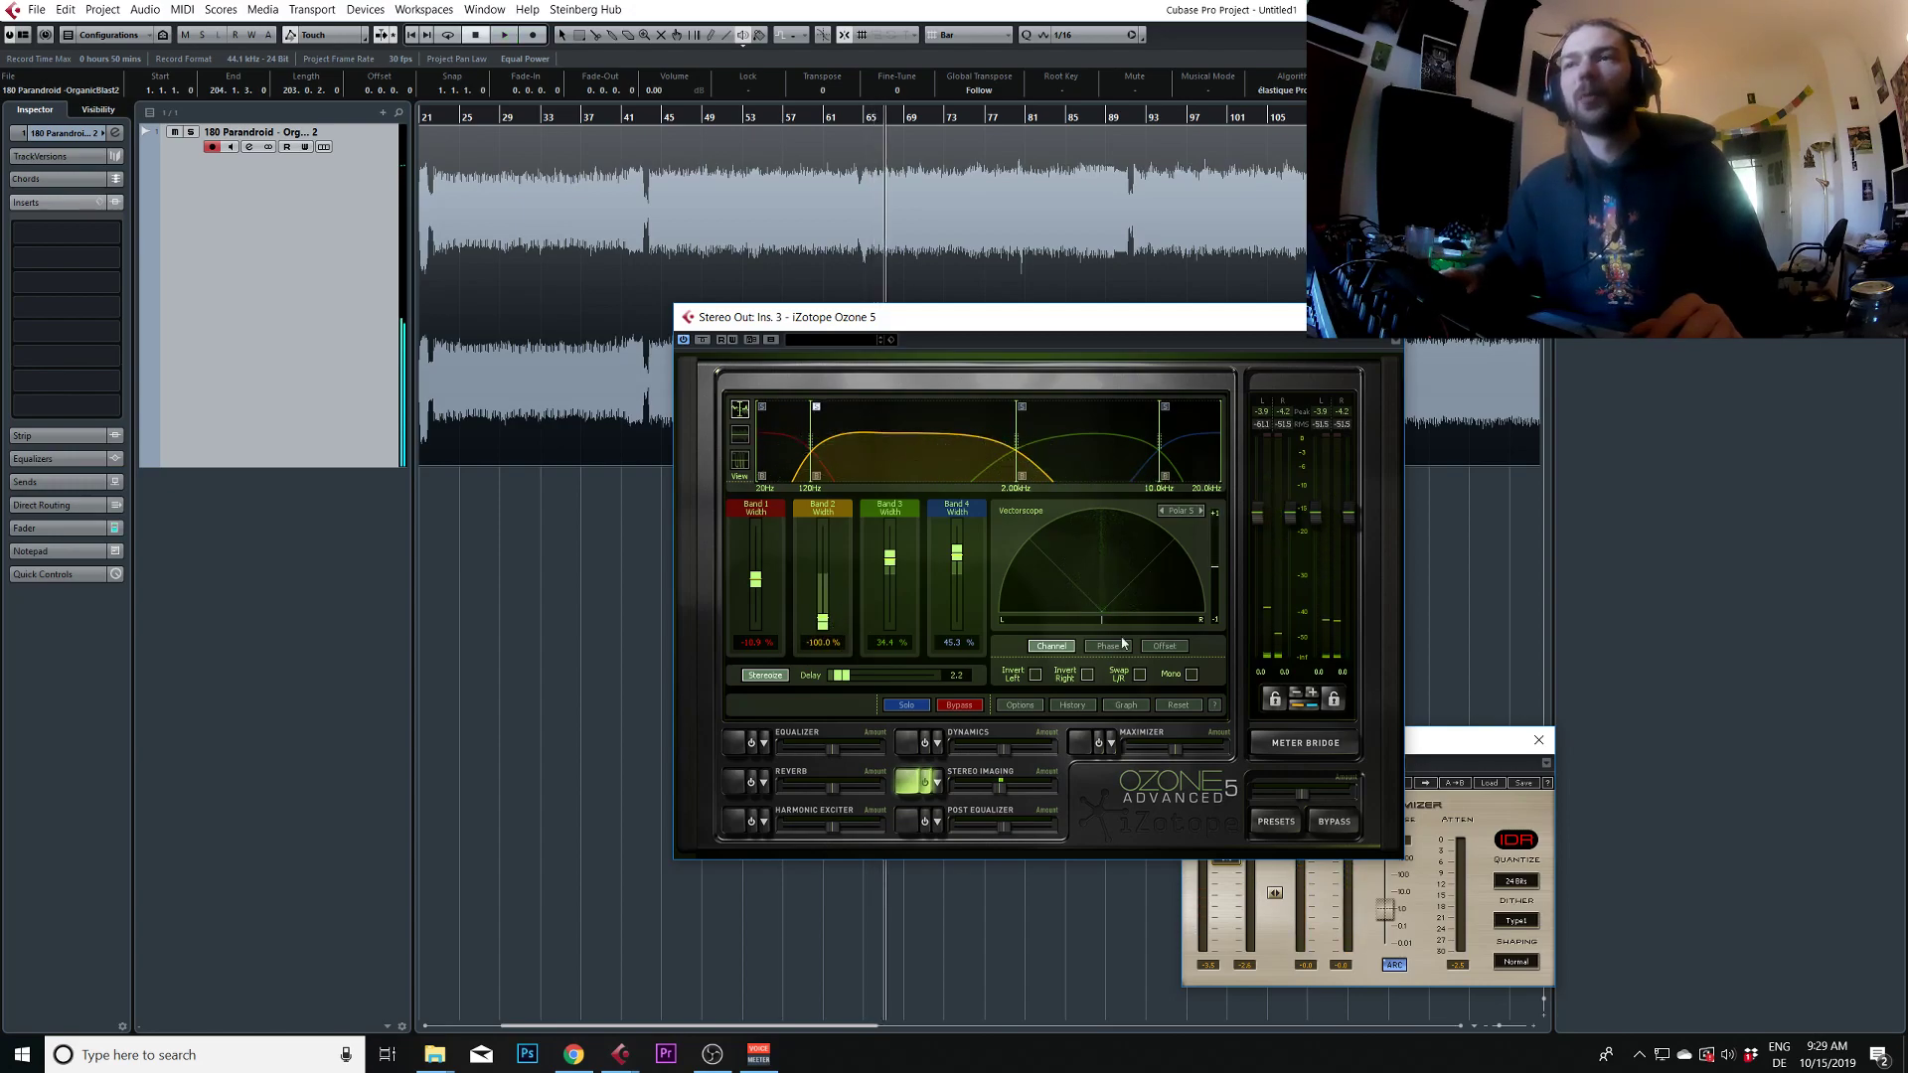
mouse_move(823, 610)
mouse_down()
mouse_move(825, 583)
mouse_move(830, 620)
mouse_up()
key(space)
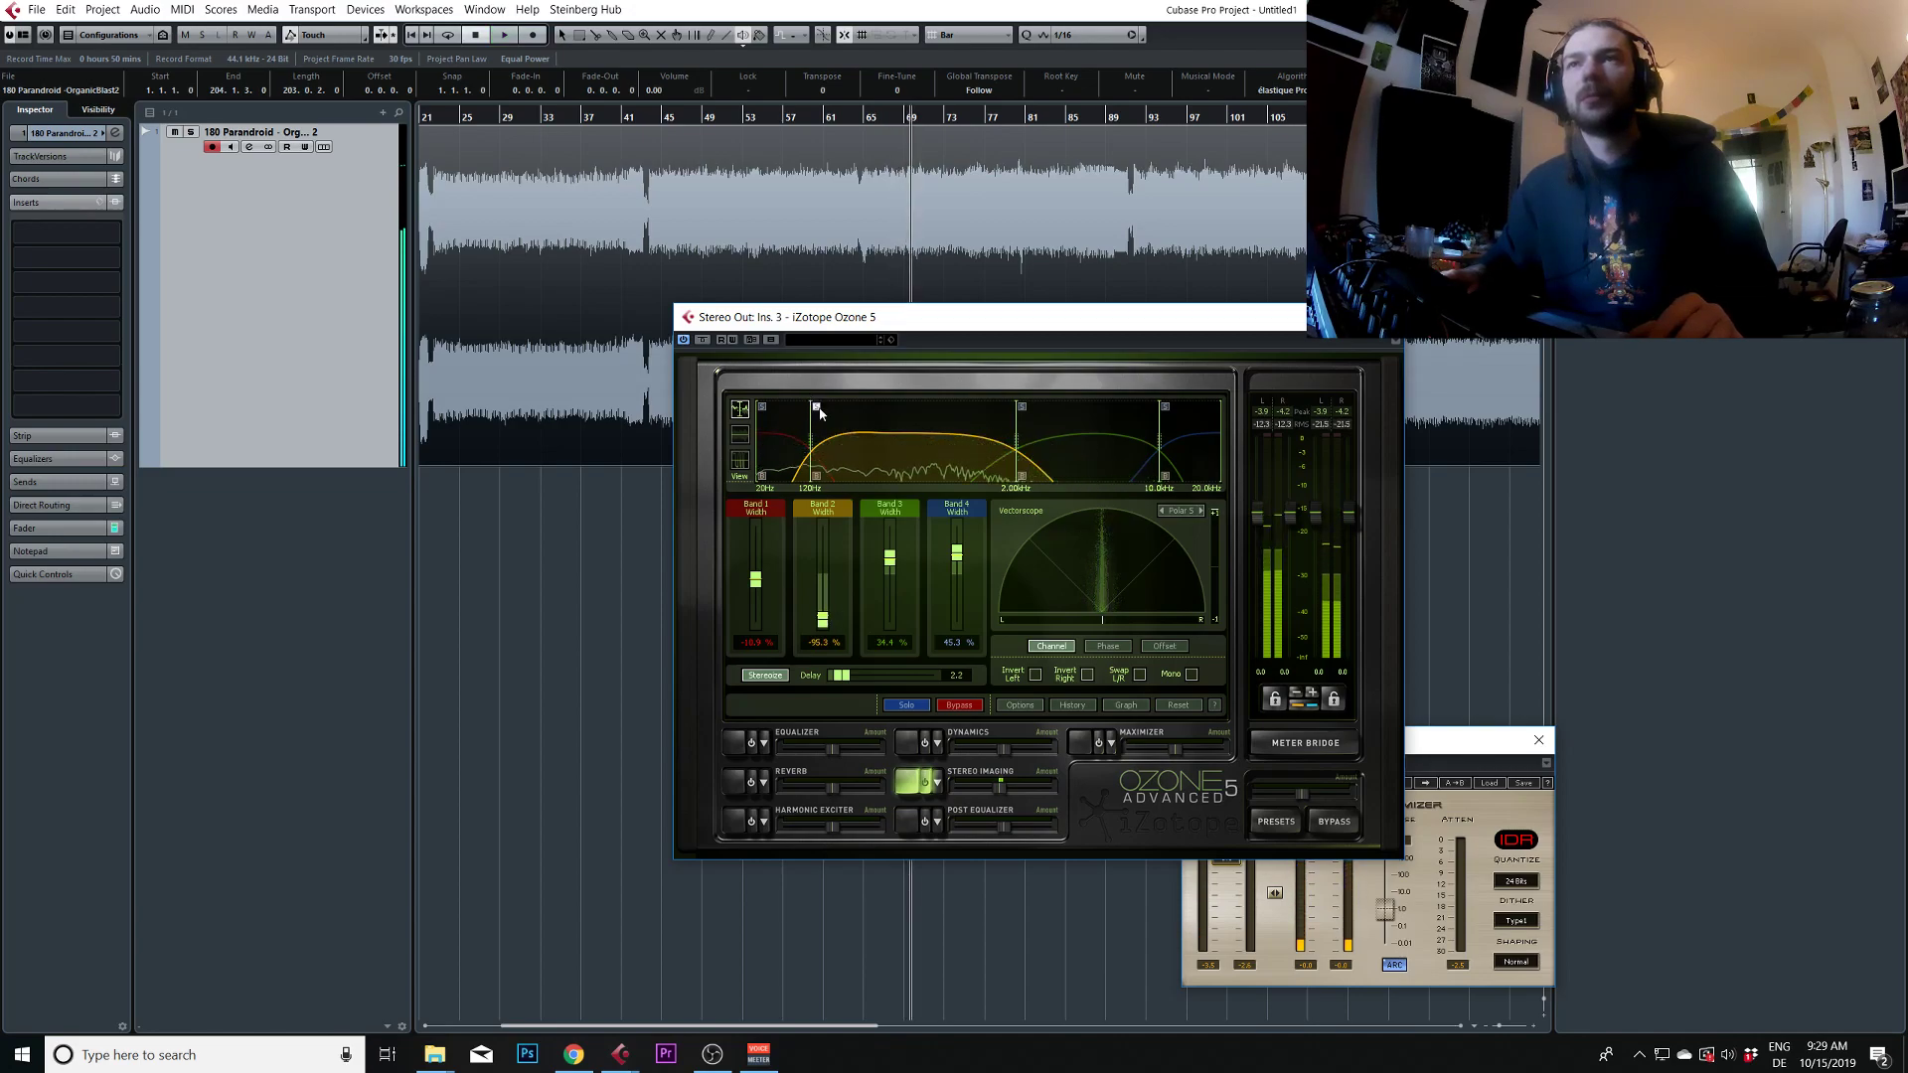
Play from around bar 69 and compare the sound with the Stereo Imaging module bypassed and active
key(space)
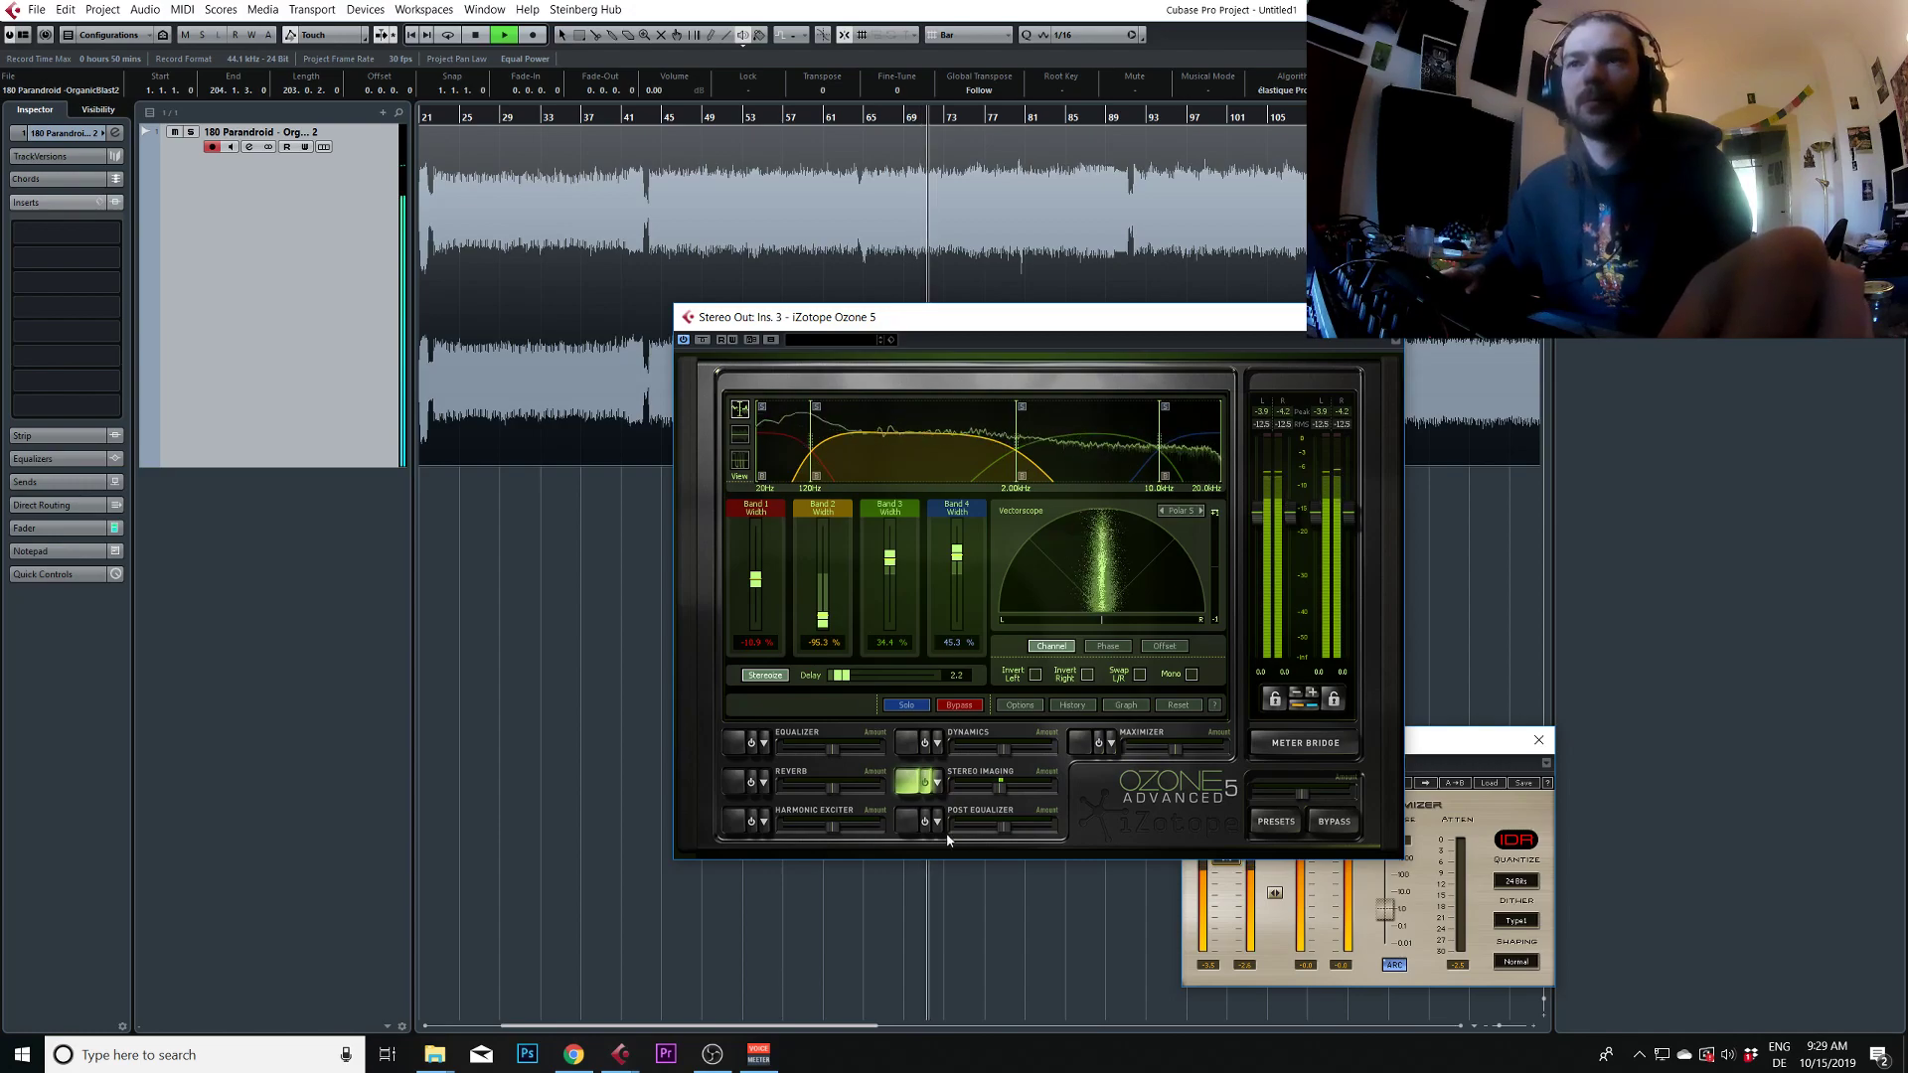
click(927, 782)
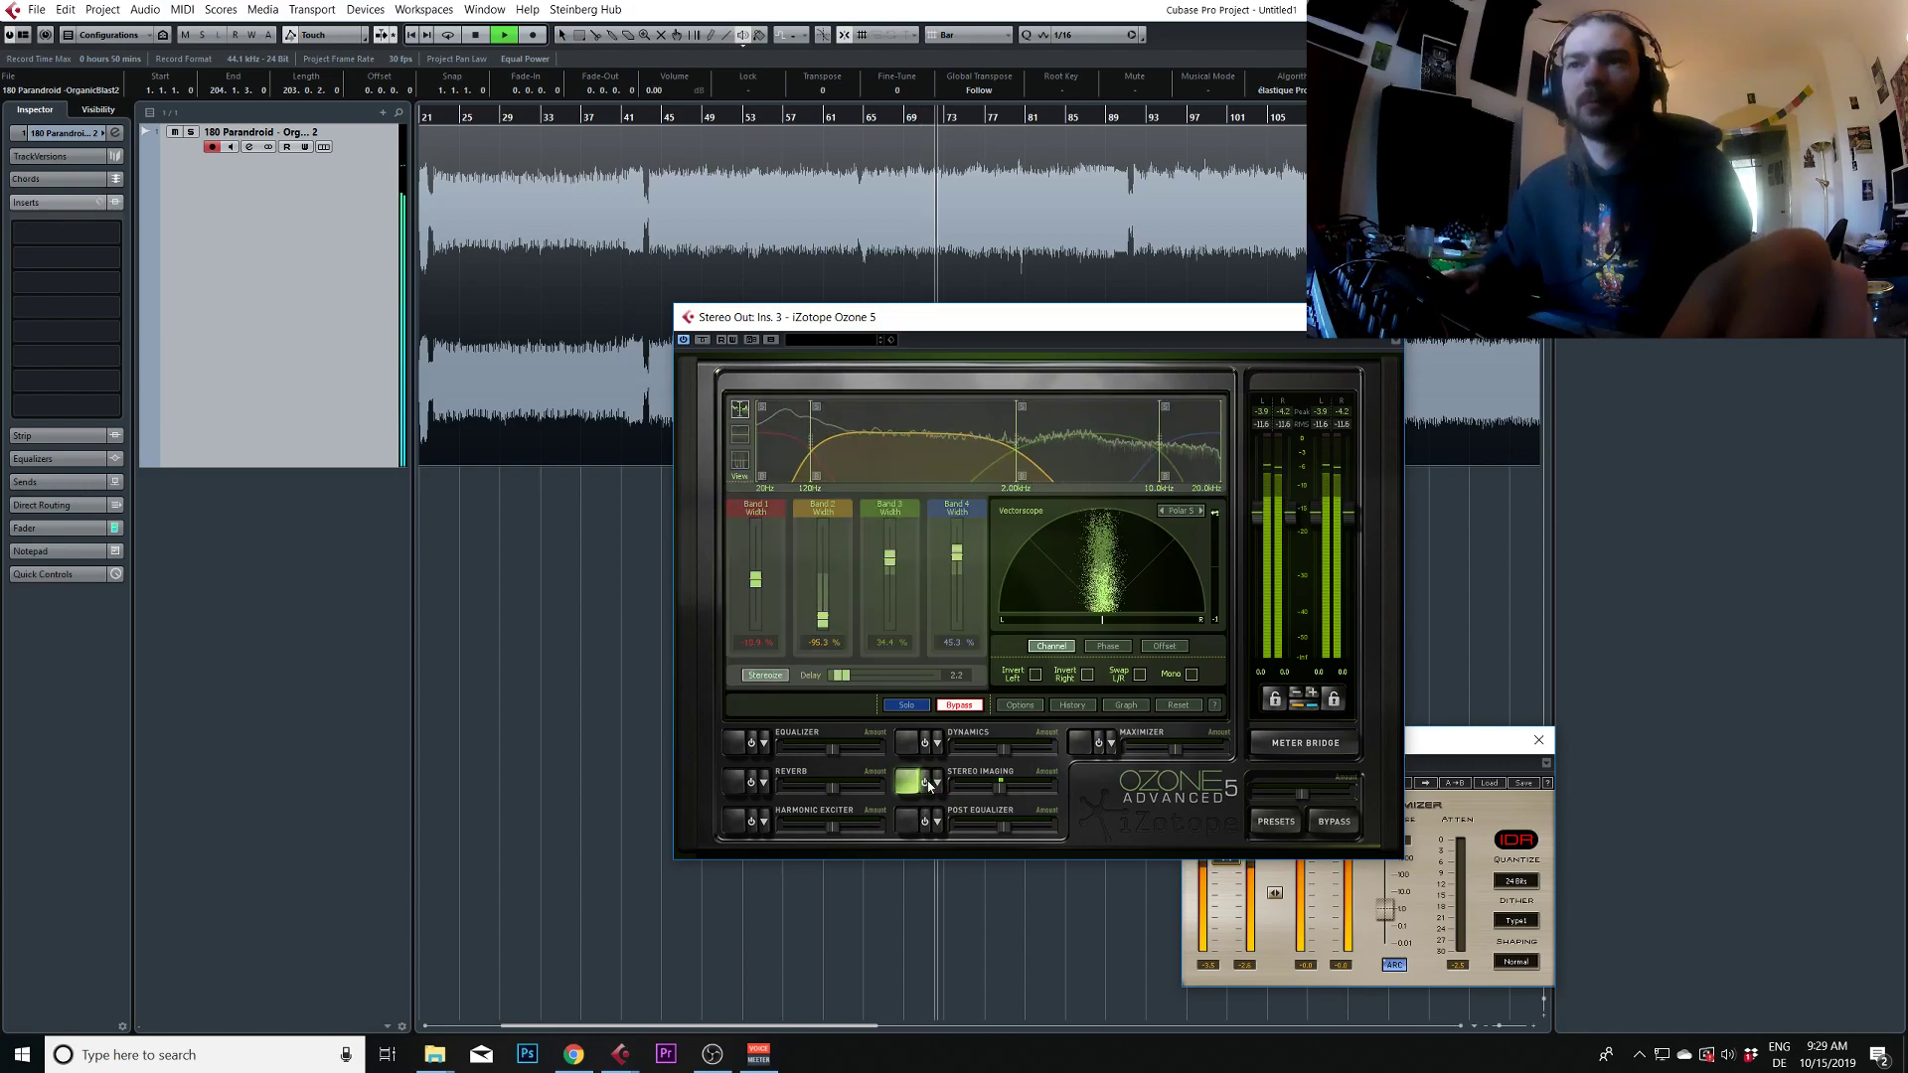
click(929, 785)
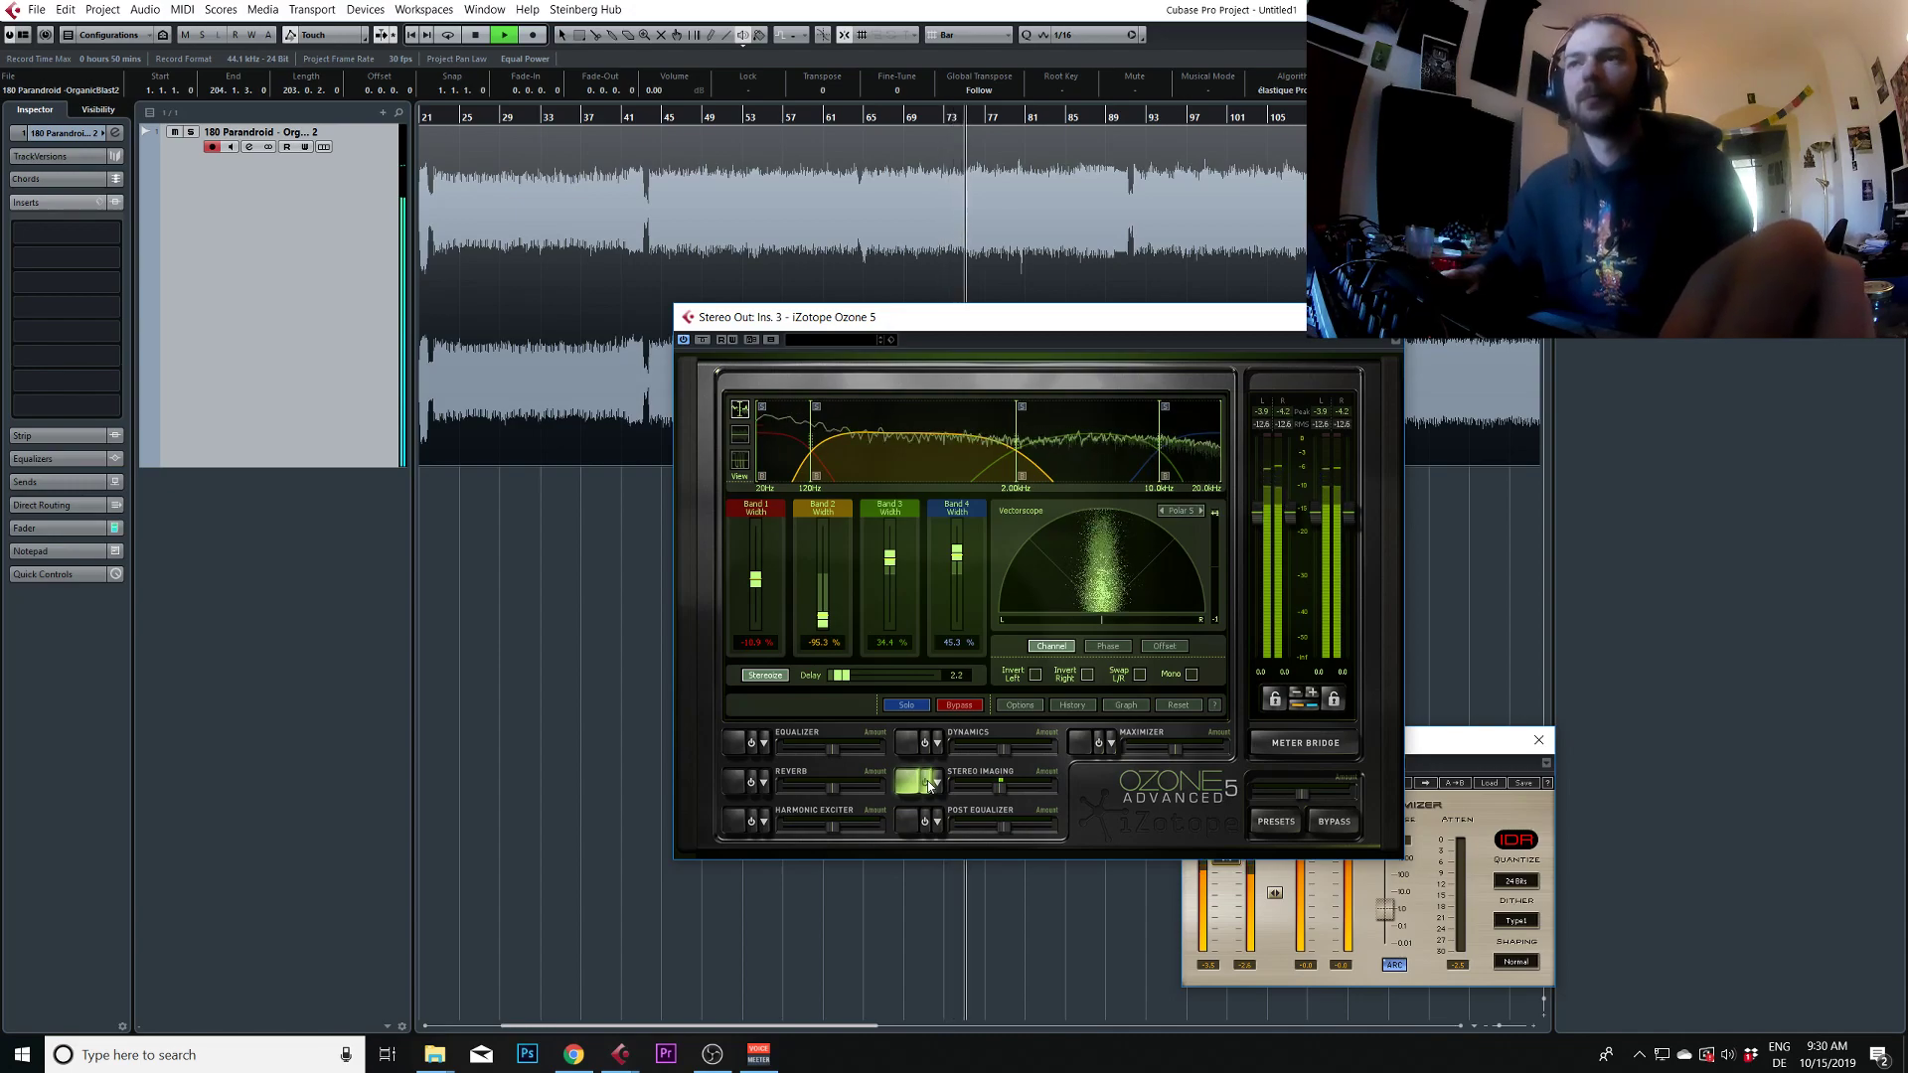
key(space)
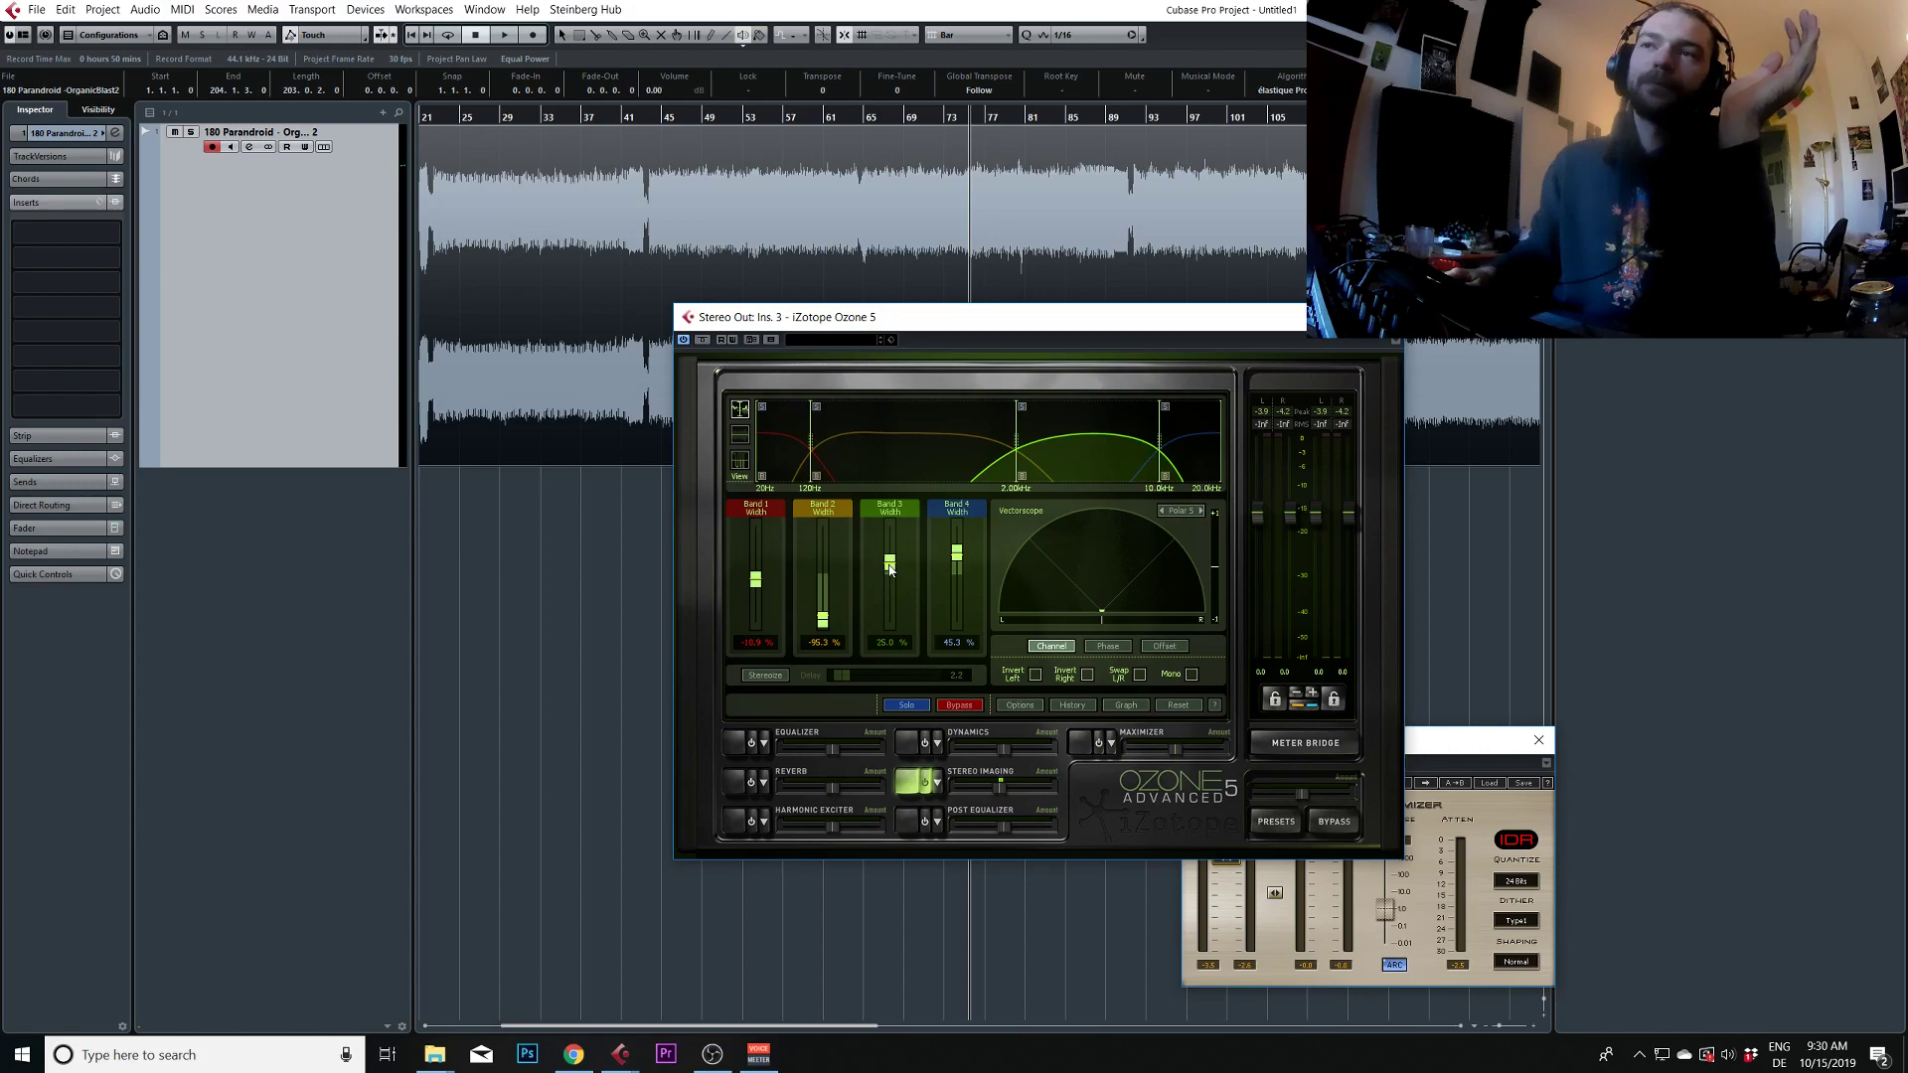
Narrow Band 3 of the stereo imager, trying widths of -54.7% and -96.9% before setting it to -43.8%
drag(889, 565, 895, 601)
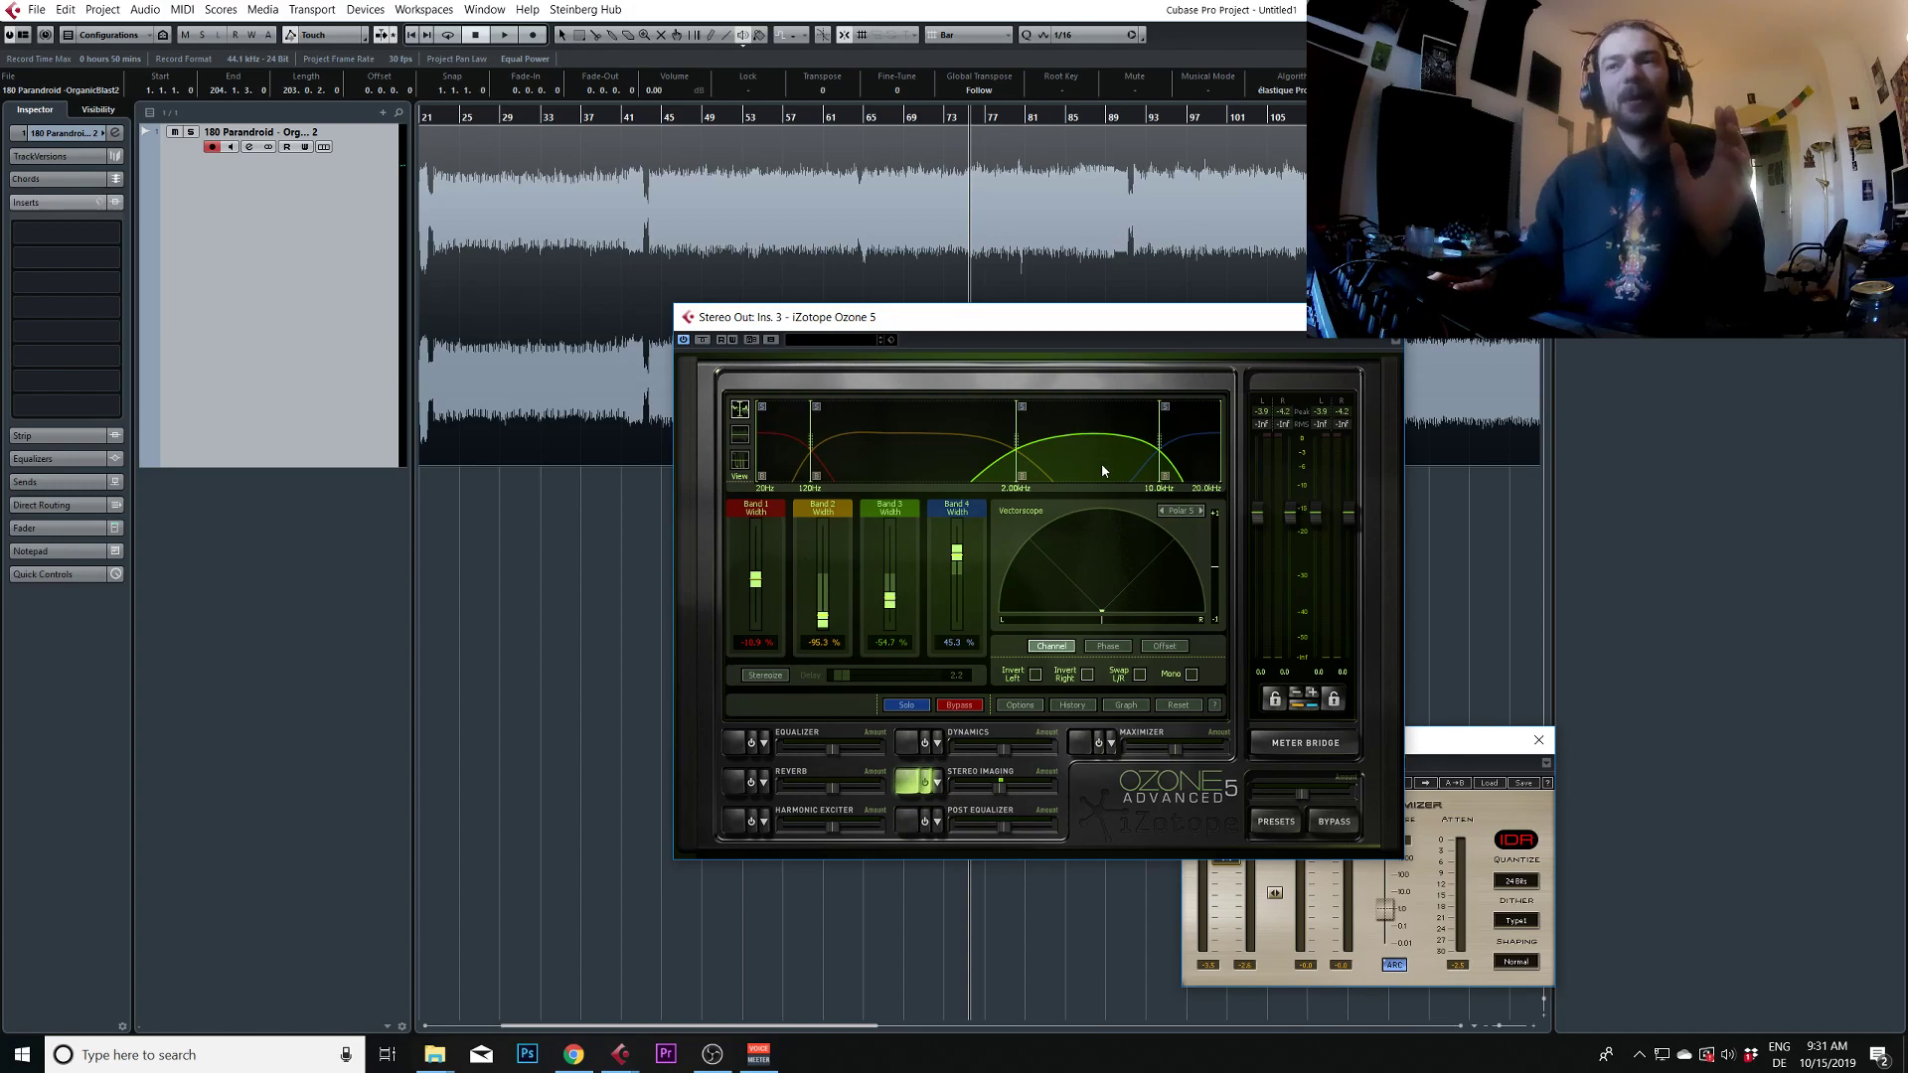
drag(890, 601, 890, 624)
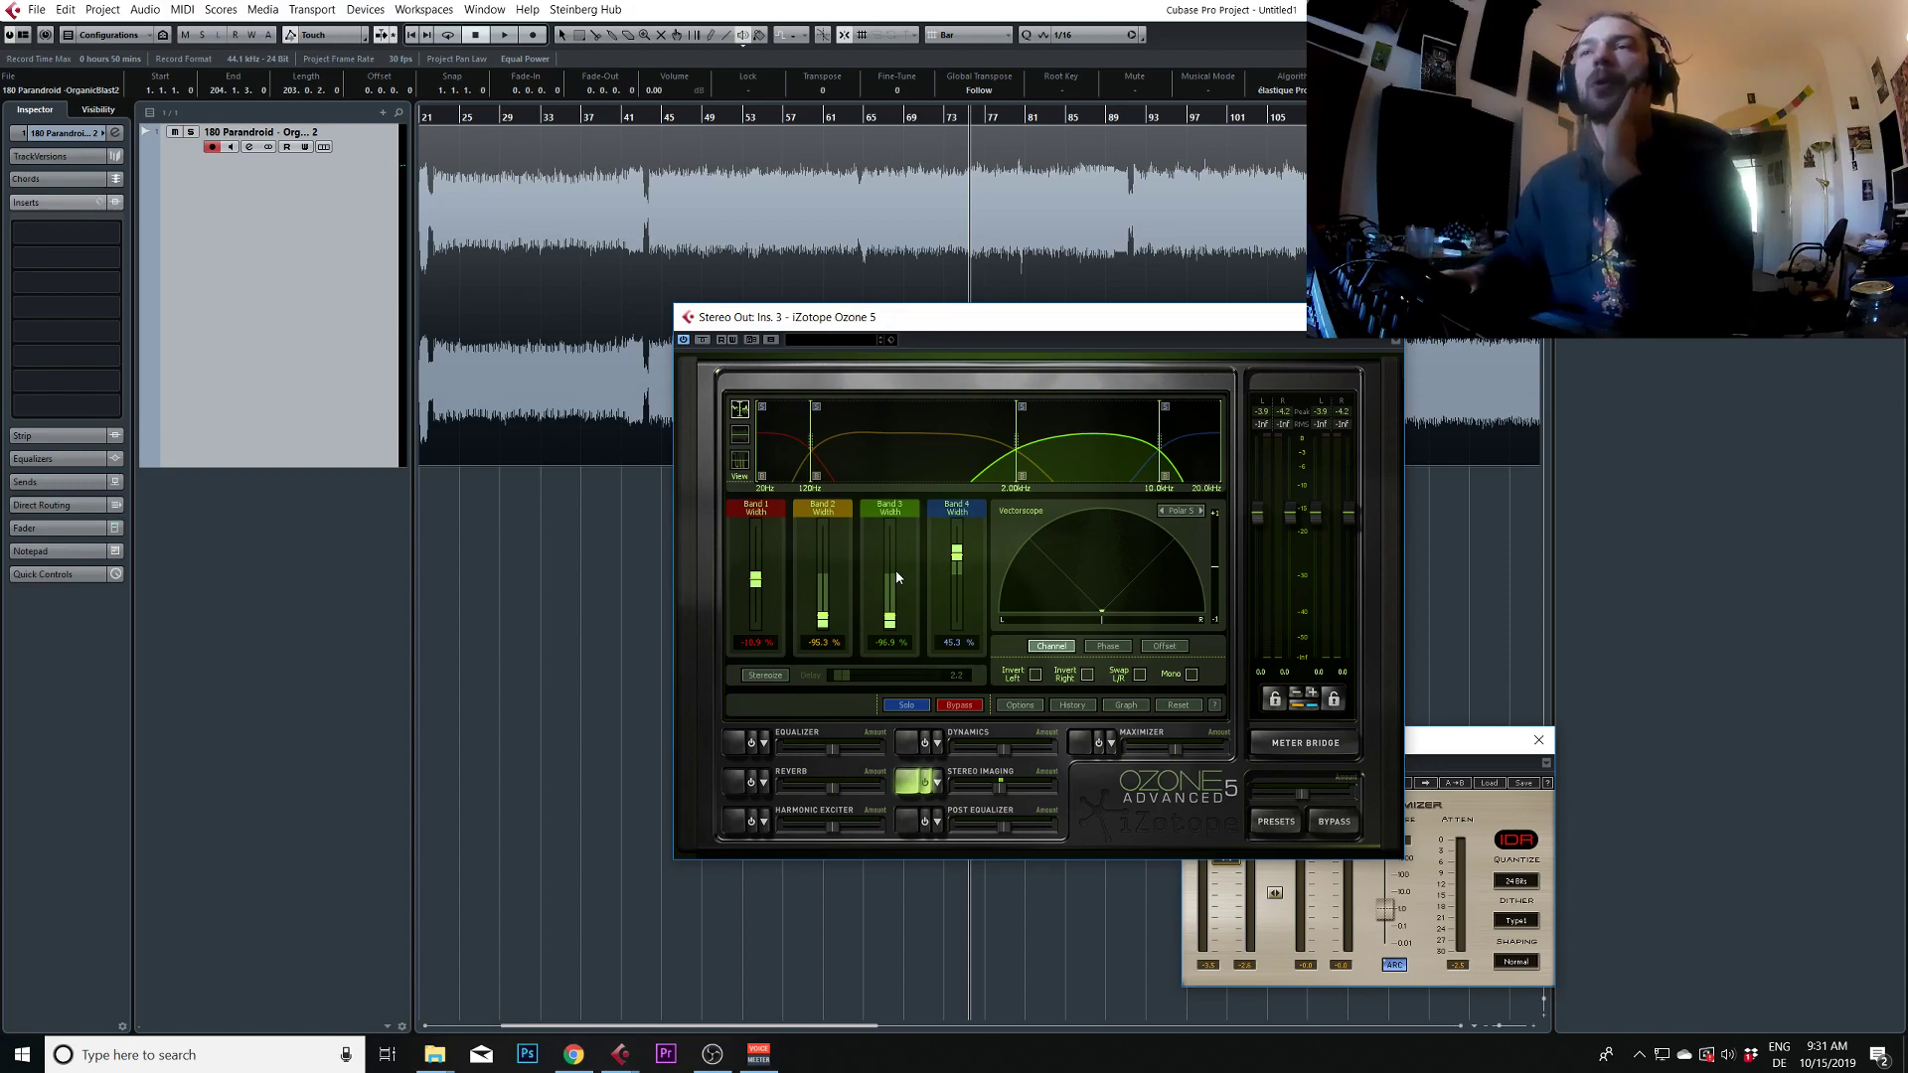
mouse_move(897, 580)
mouse_down()
mouse_move(893, 608)
mouse_move(930, 596)
mouse_up()
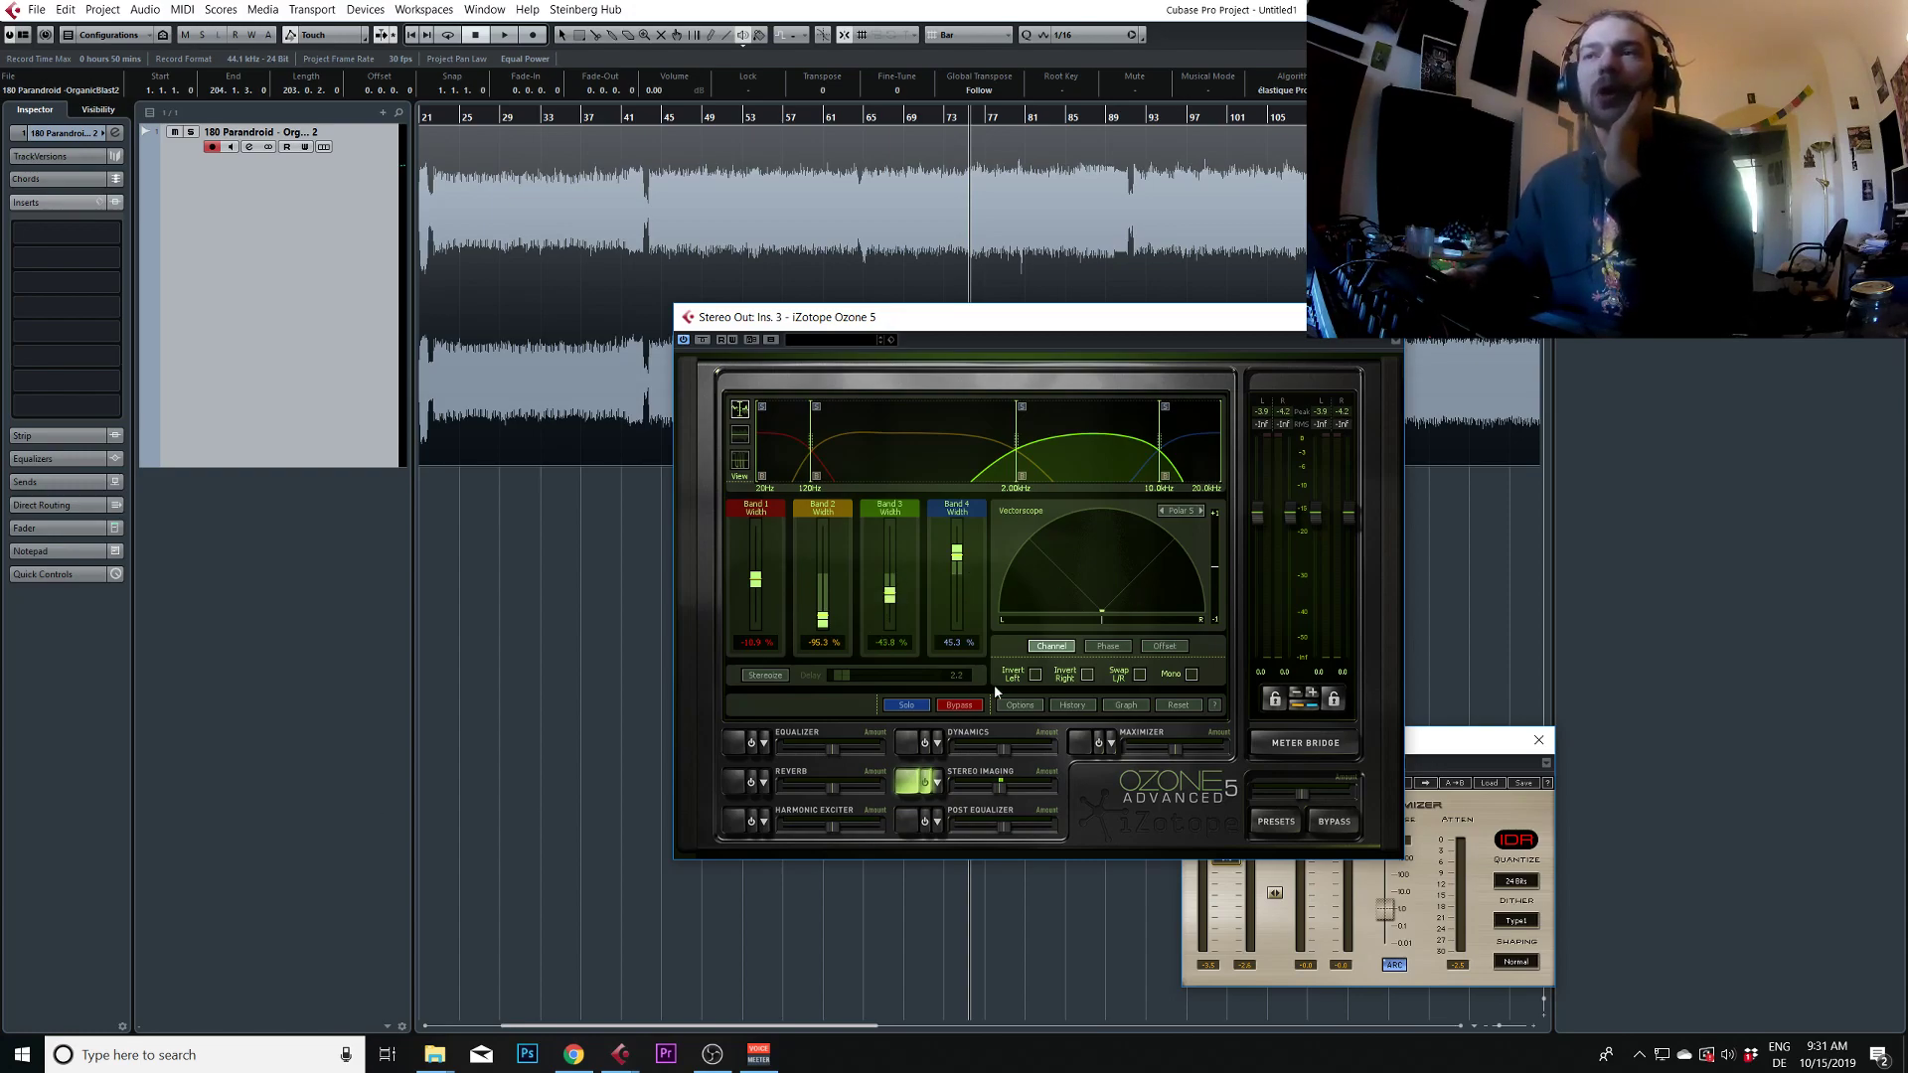